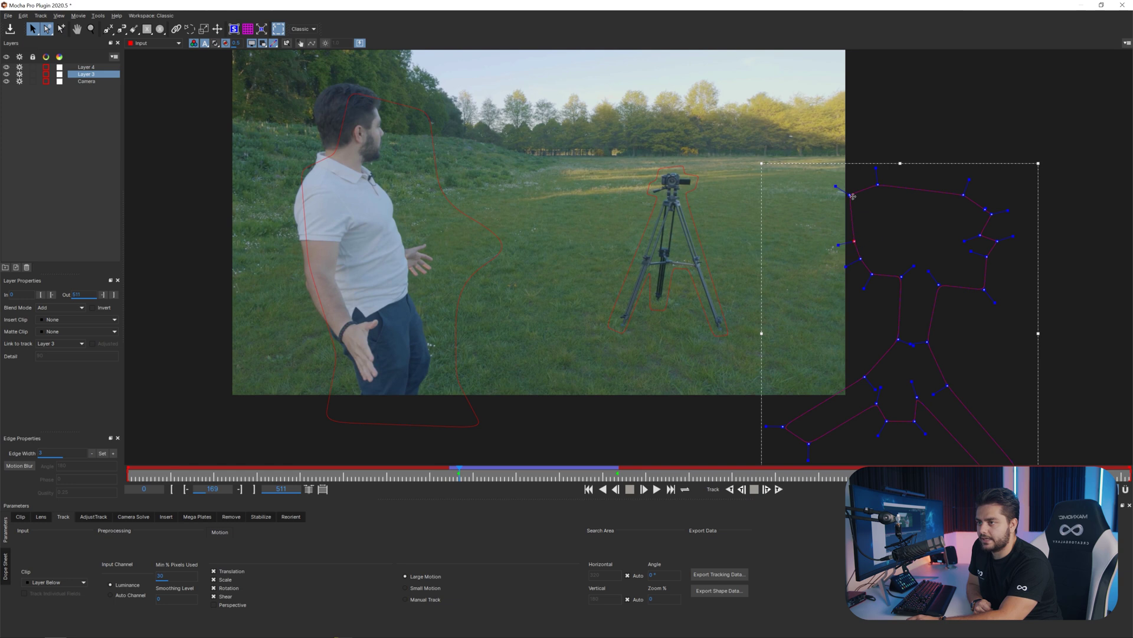
Step: Refine the light stand mask's leg points at frames 169 and 200
drag(783, 425, 858, 407)
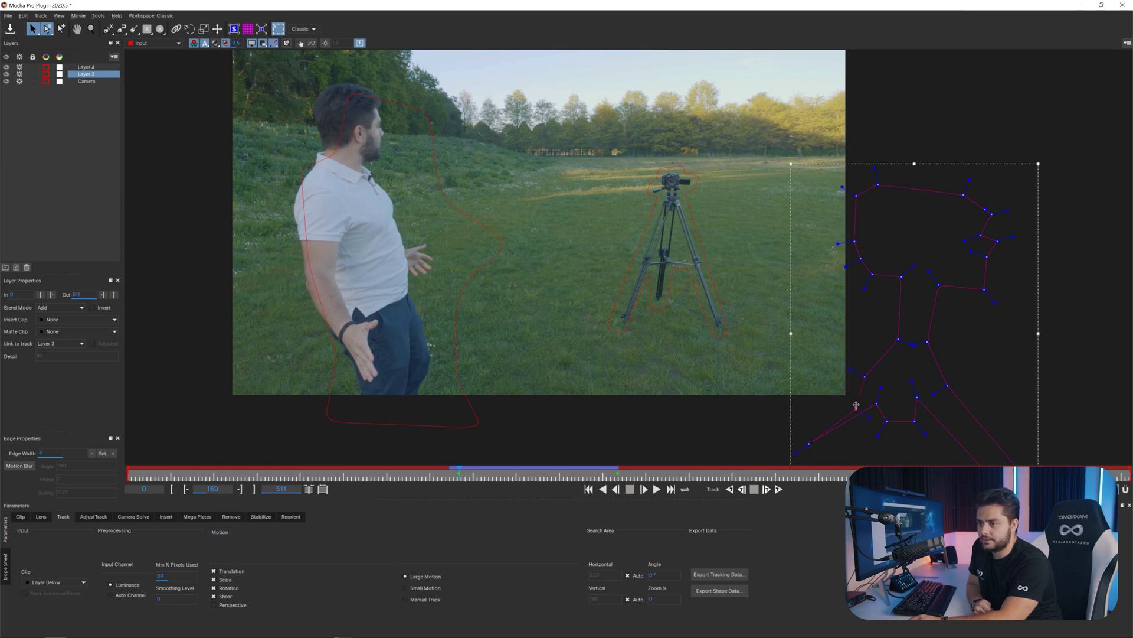
drag(468, 474, 520, 474)
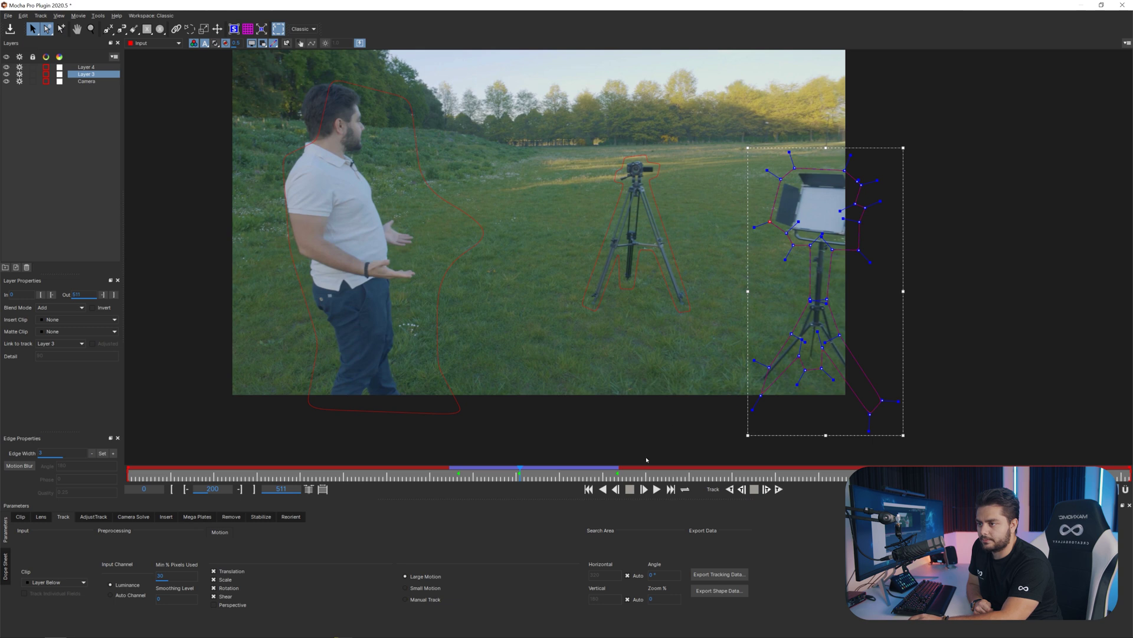
drag(770, 368, 749, 381)
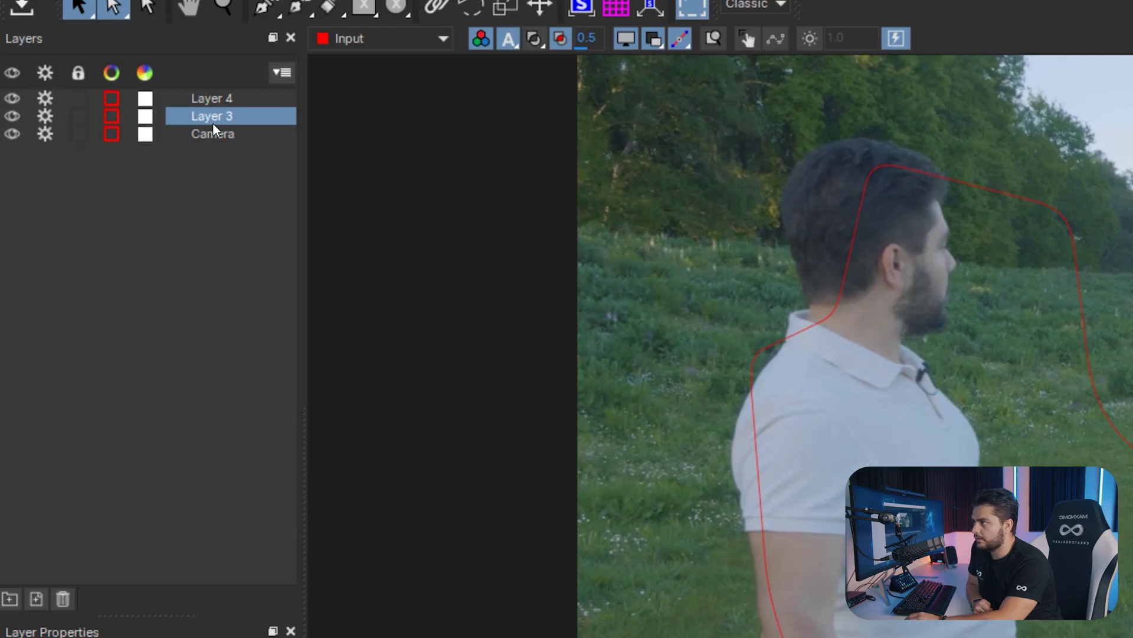
Step: Rename Layer 3 as Light and Layer 4 as Actor
click(218, 134)
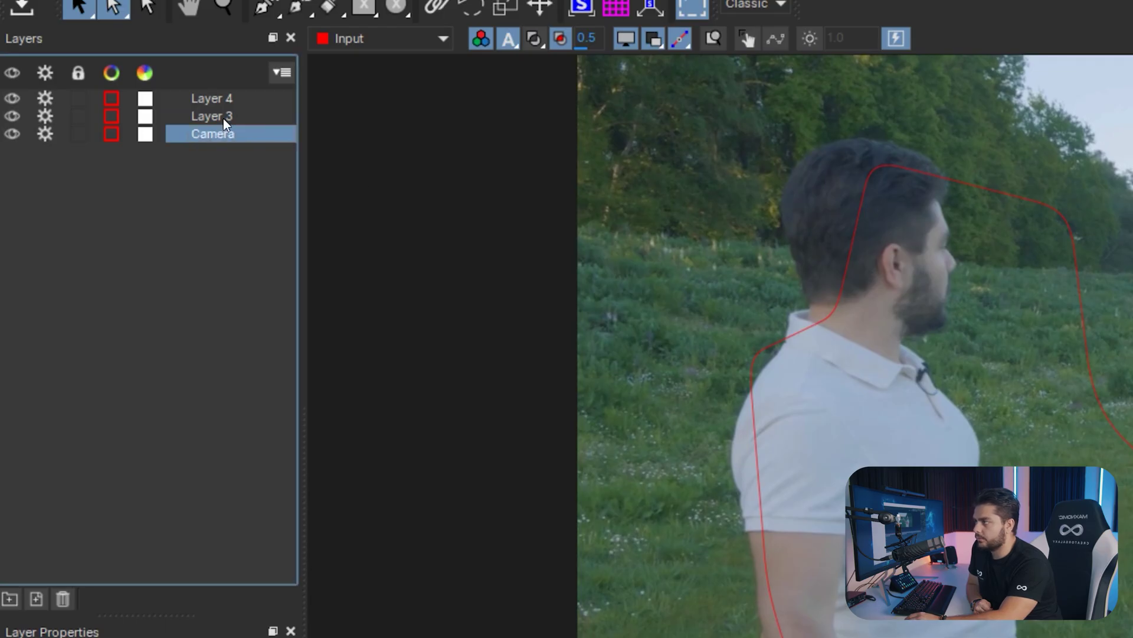
double_click(224, 116)
text(Ligh)
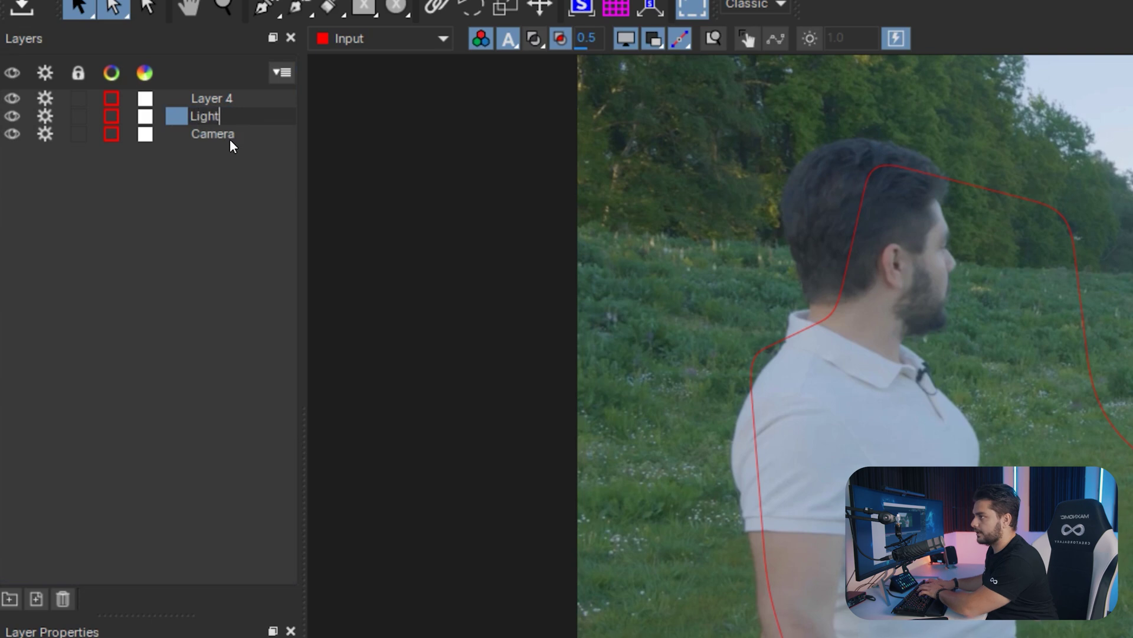
text(t)
key(Return)
double_click(208, 98)
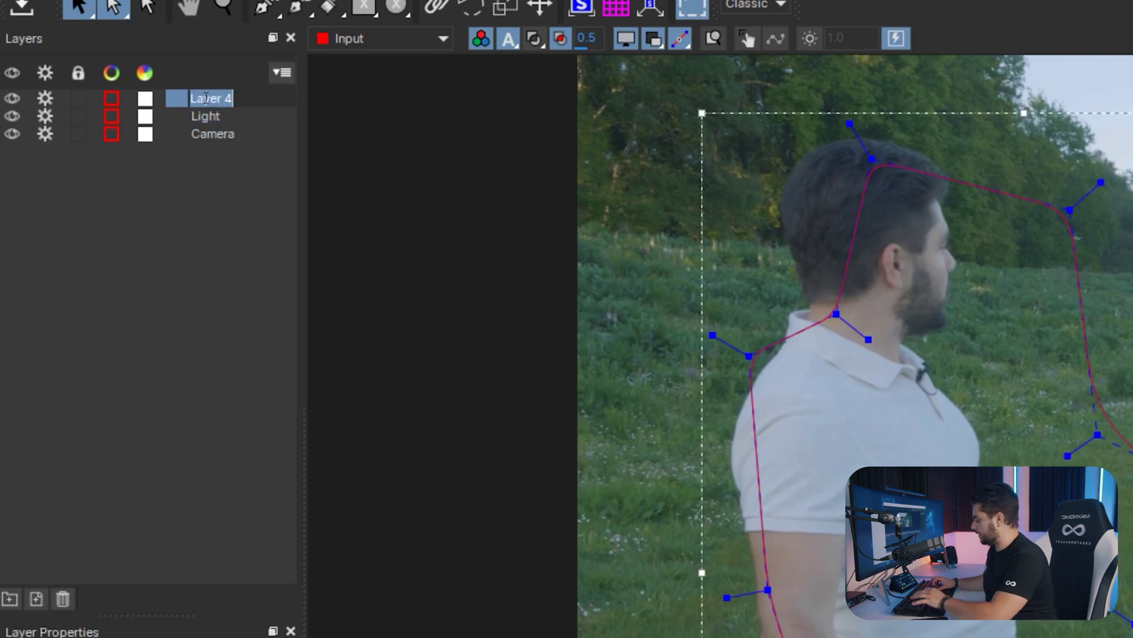
text(Cctor)
key(Return)
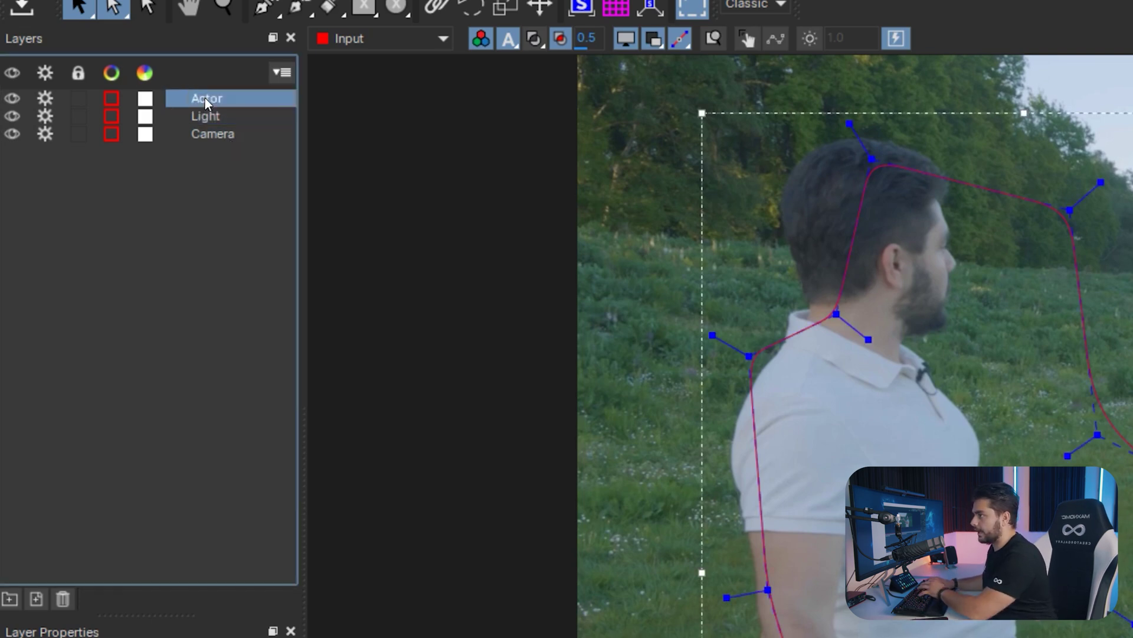
Step: Select the Camera layer, track the enabled layers backward and stop at frame 135
click(216, 132)
click(220, 117)
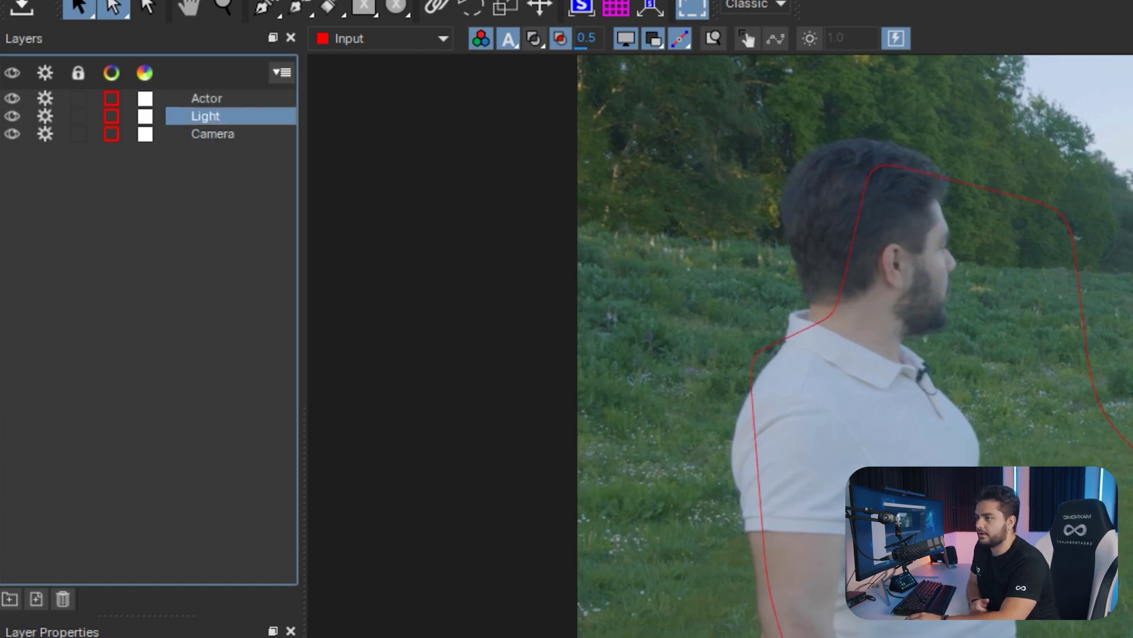
key(Down)
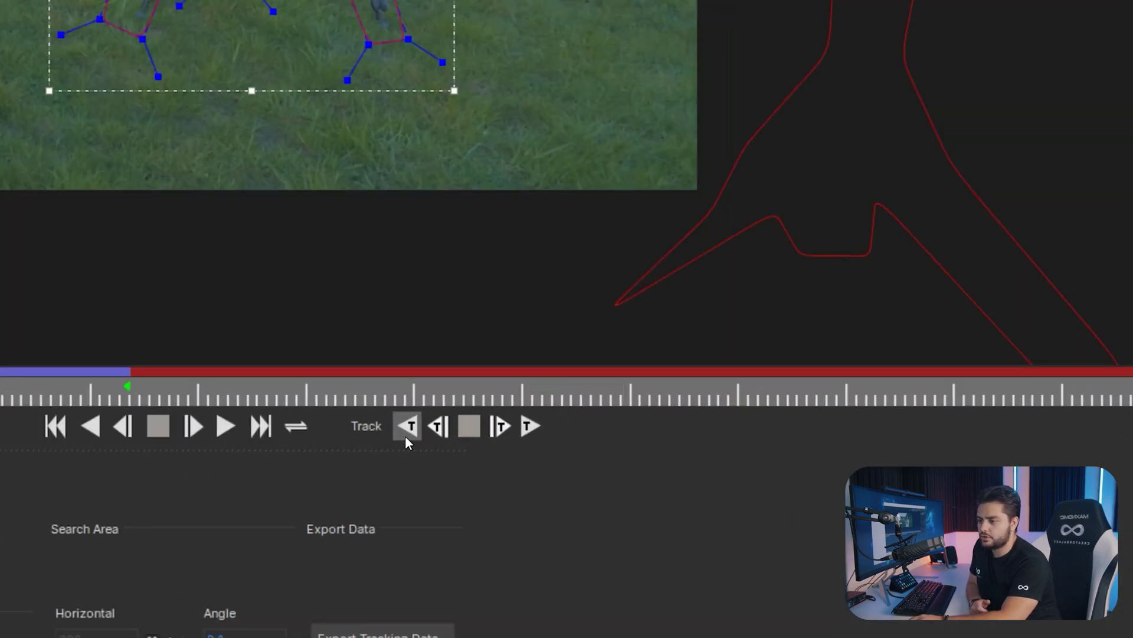
click(730, 489)
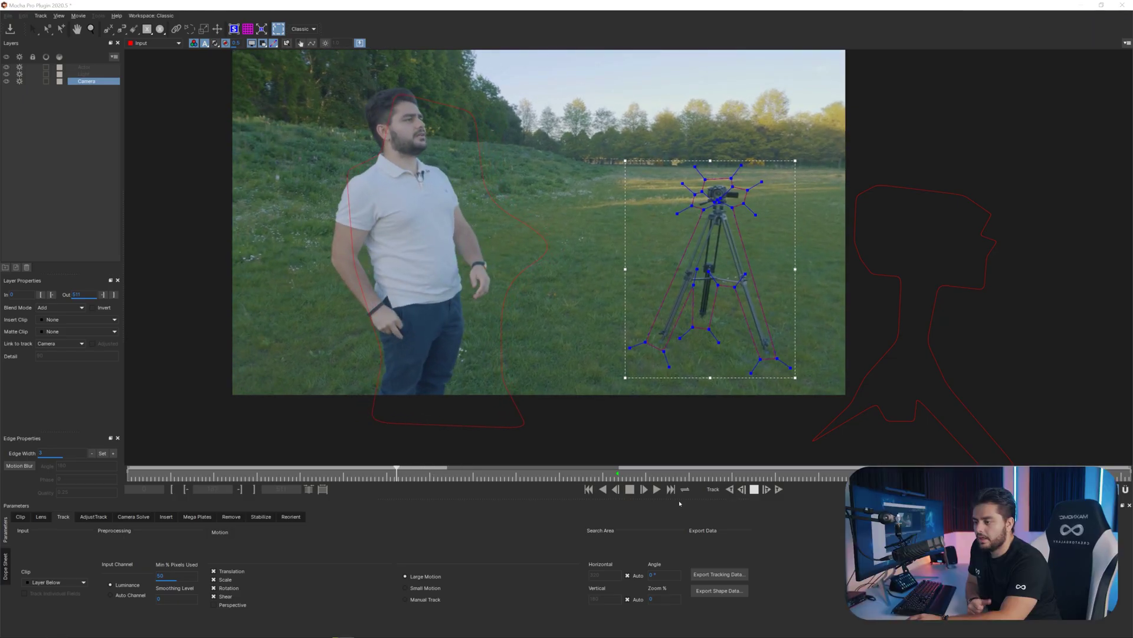
click(754, 489)
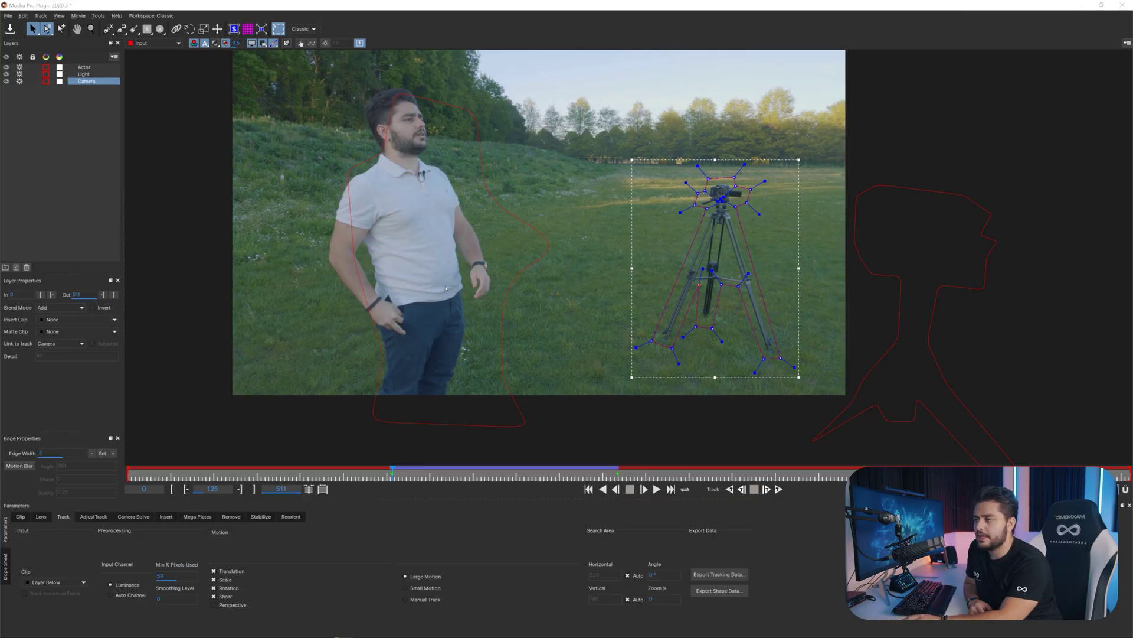
Step: Reshape the Actor mask around the man's body at frame 135 and continue tracking backward to frame 111
click(539, 260)
drag(352, 260, 294, 257)
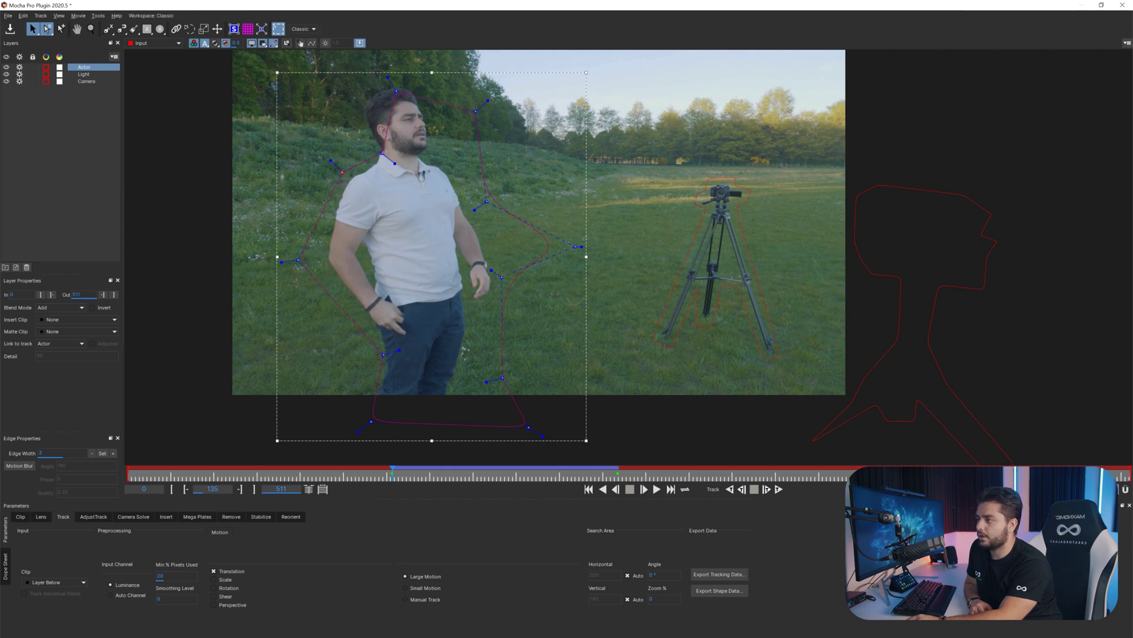
drag(375, 154, 361, 155)
drag(384, 85, 338, 83)
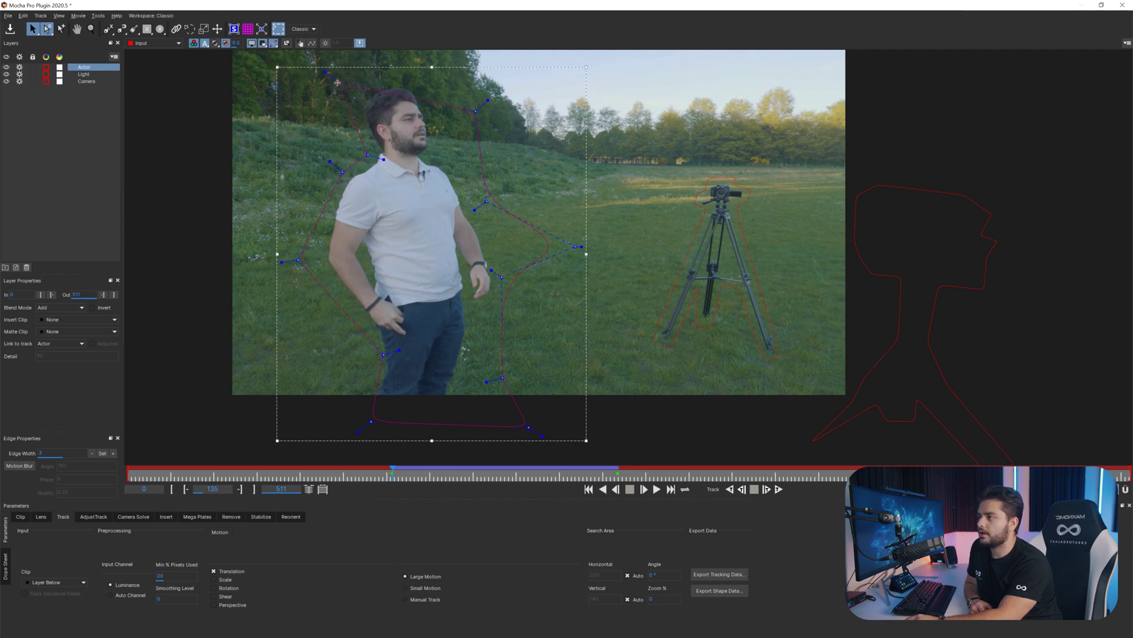
drag(476, 110, 415, 71)
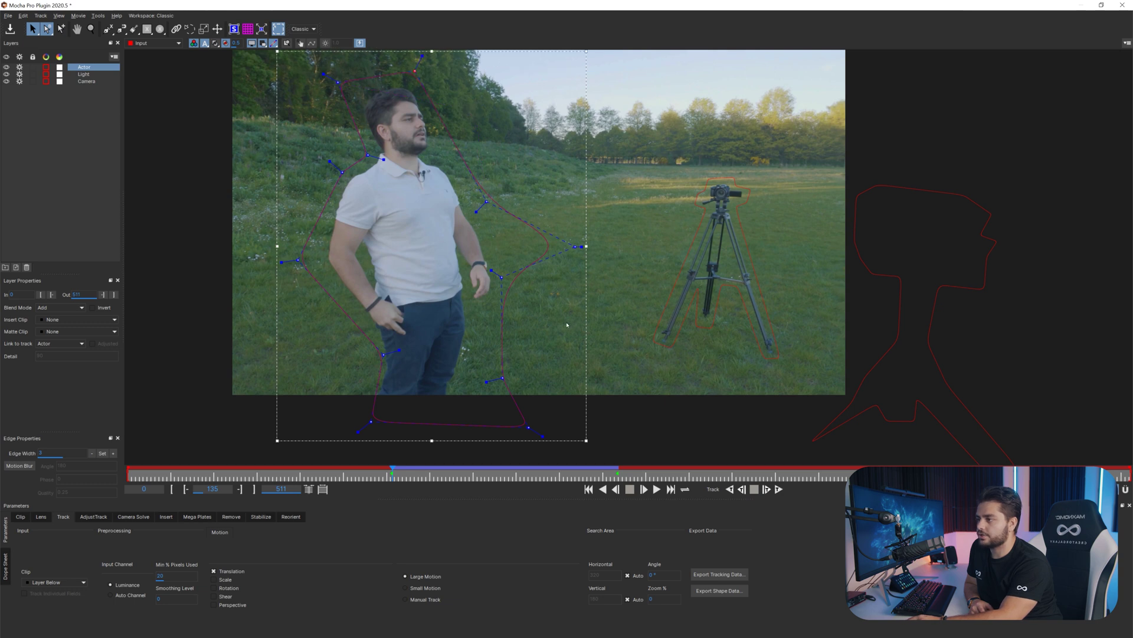
drag(571, 247, 531, 271)
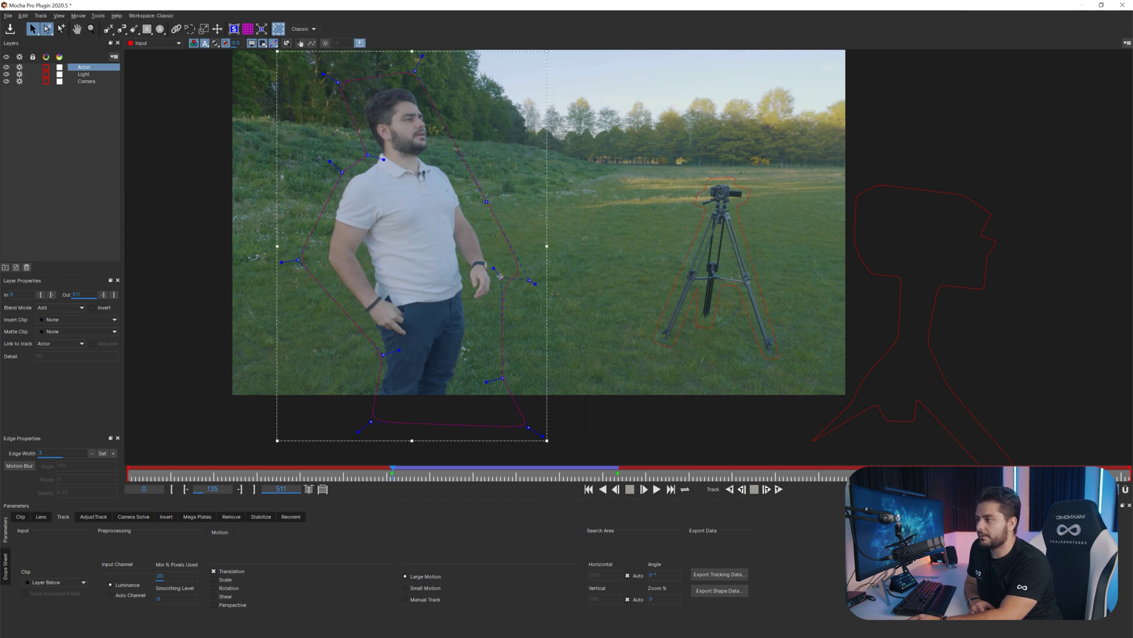
drag(523, 424, 473, 420)
click(729, 489)
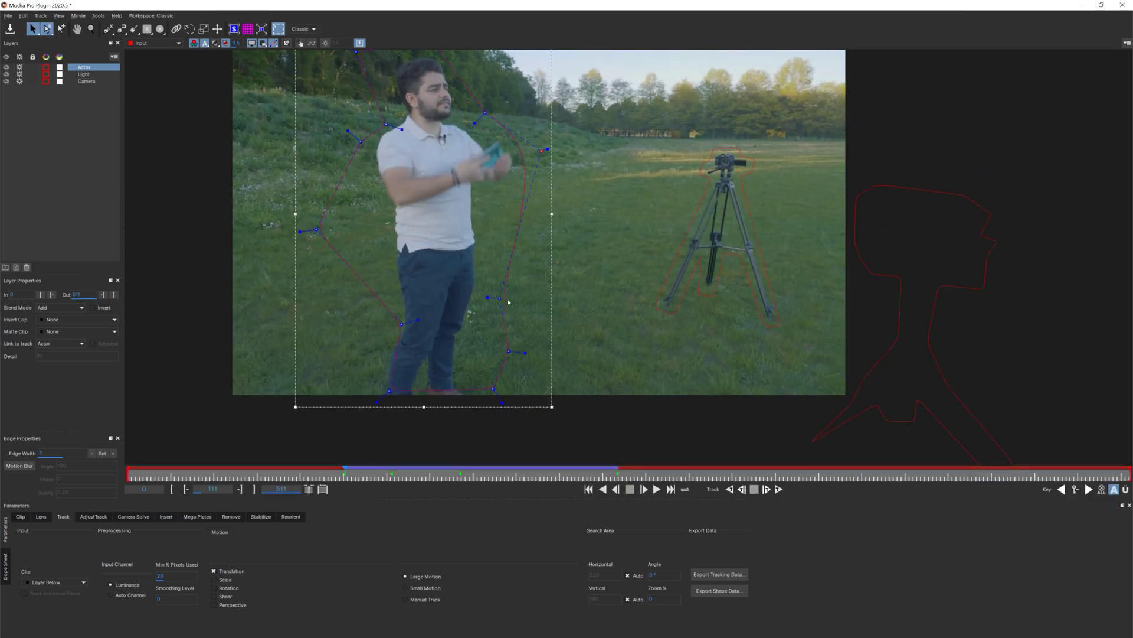
click(755, 489)
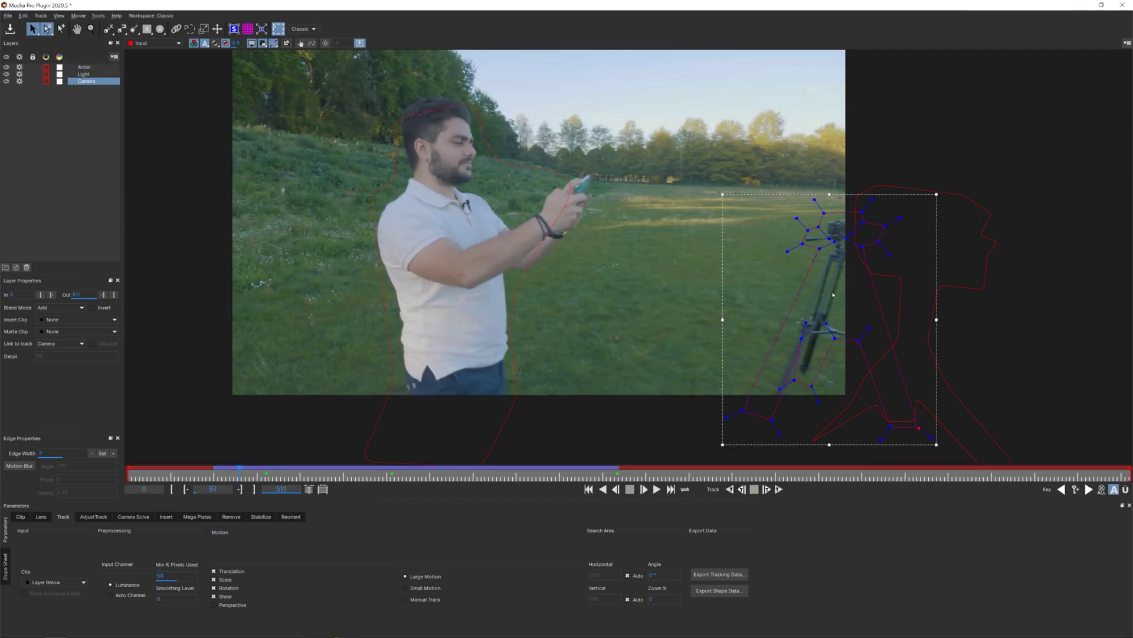
Step: Go to frame 165 and enable track processing for the Actor, Light and Camera layers
click(843, 387)
click(84, 67)
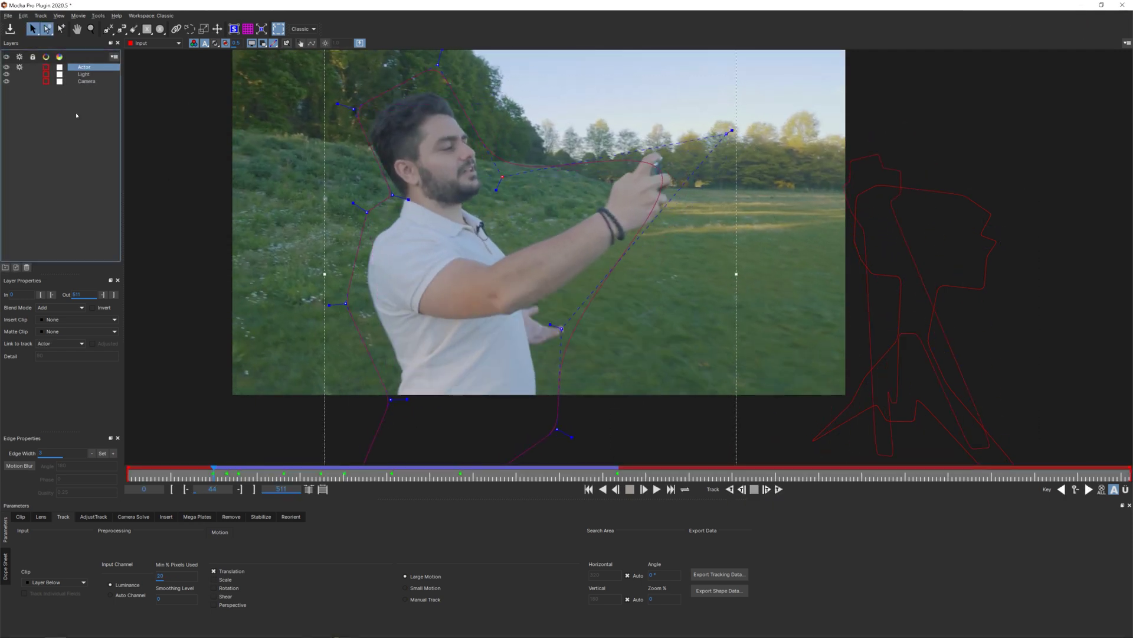
drag(213, 474, 451, 475)
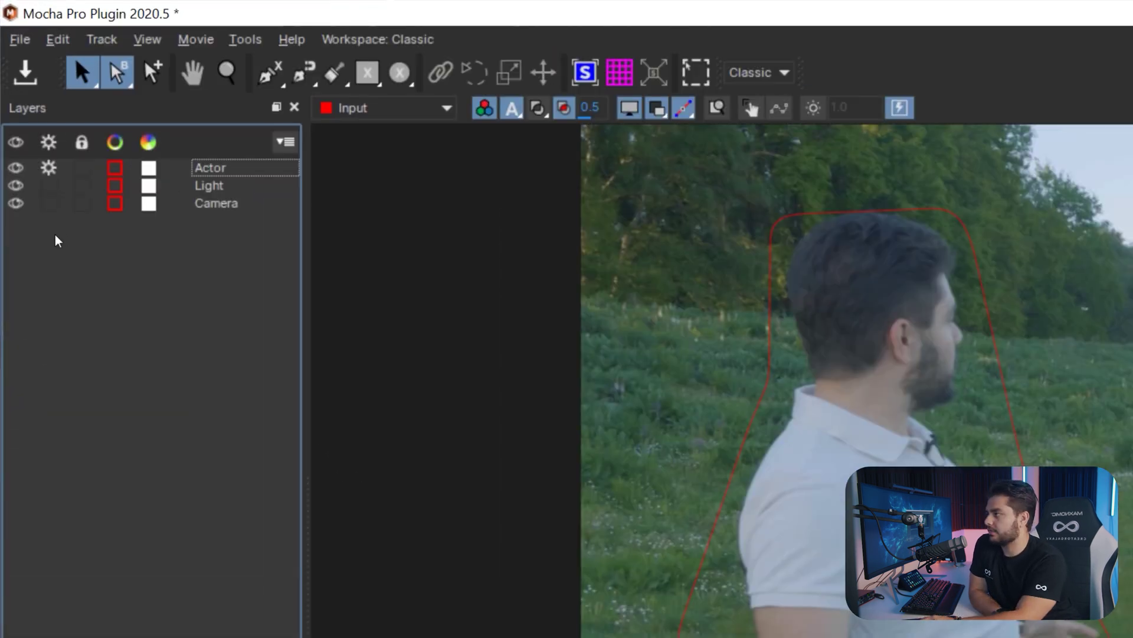
click(48, 167)
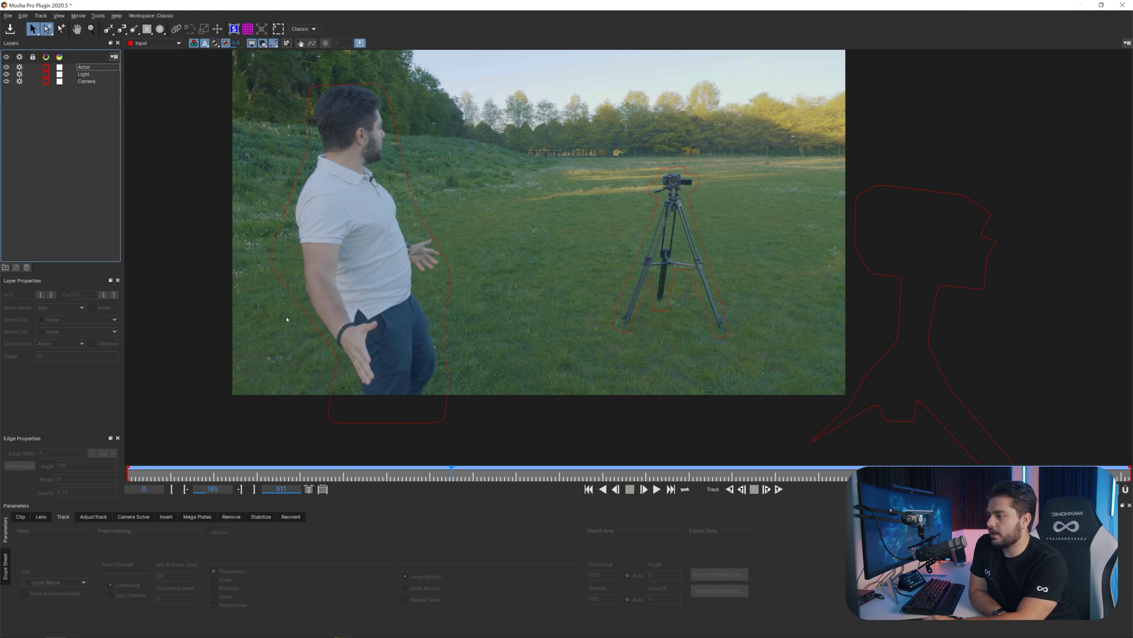
Step: With the Light layer selected, track the enabled layers forward from frame 250 for a short stretch
click(91, 76)
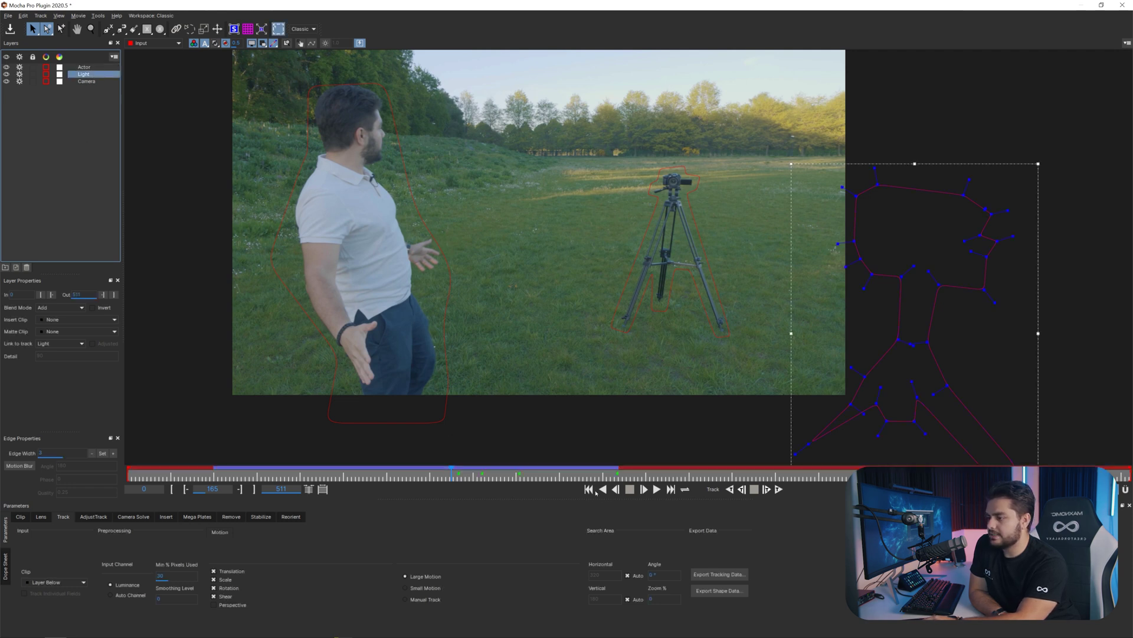
click(617, 479)
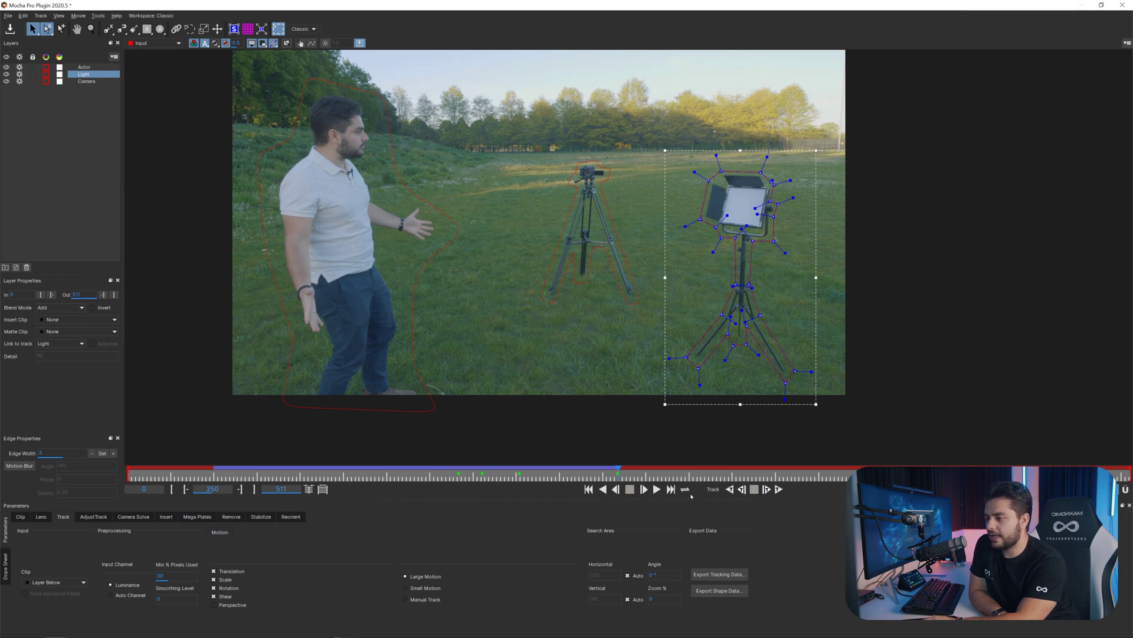
click(779, 489)
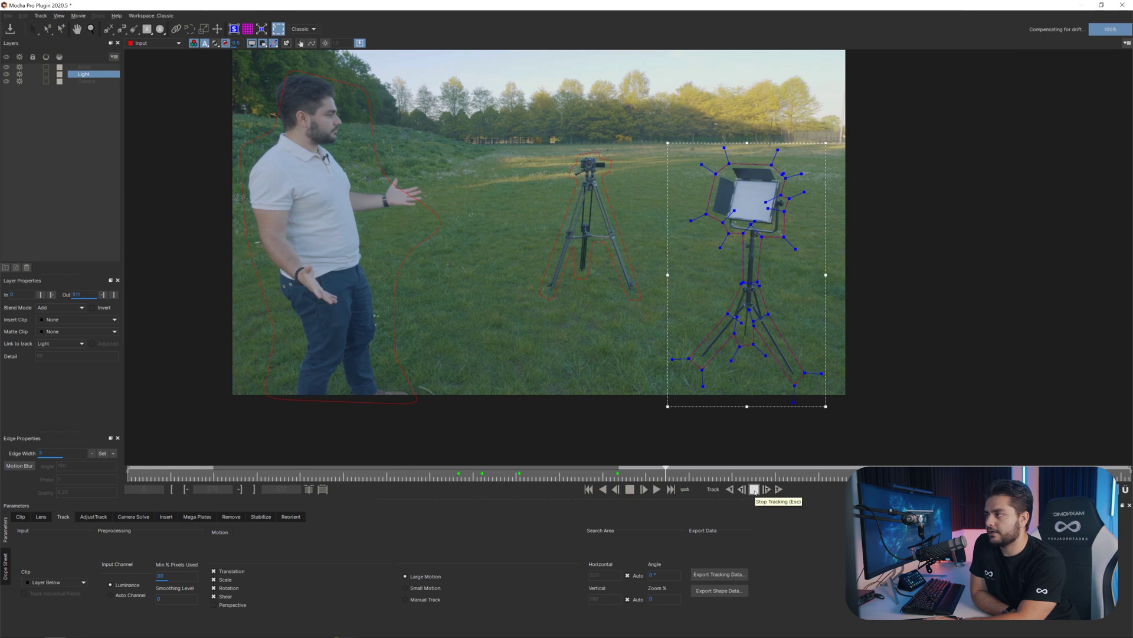
click(755, 489)
Step: At frame 250, draw a rectangular shape on a new layer over the grass, enclosing the camera tripod and the light
drag(667, 473, 615, 476)
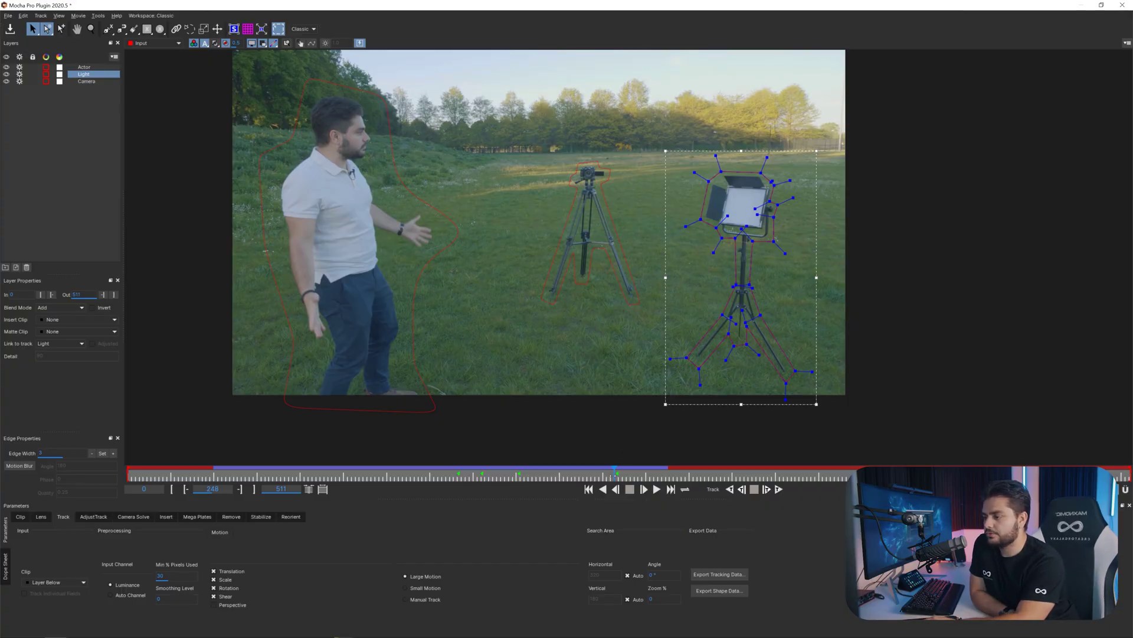
drag(617, 472, 618, 472)
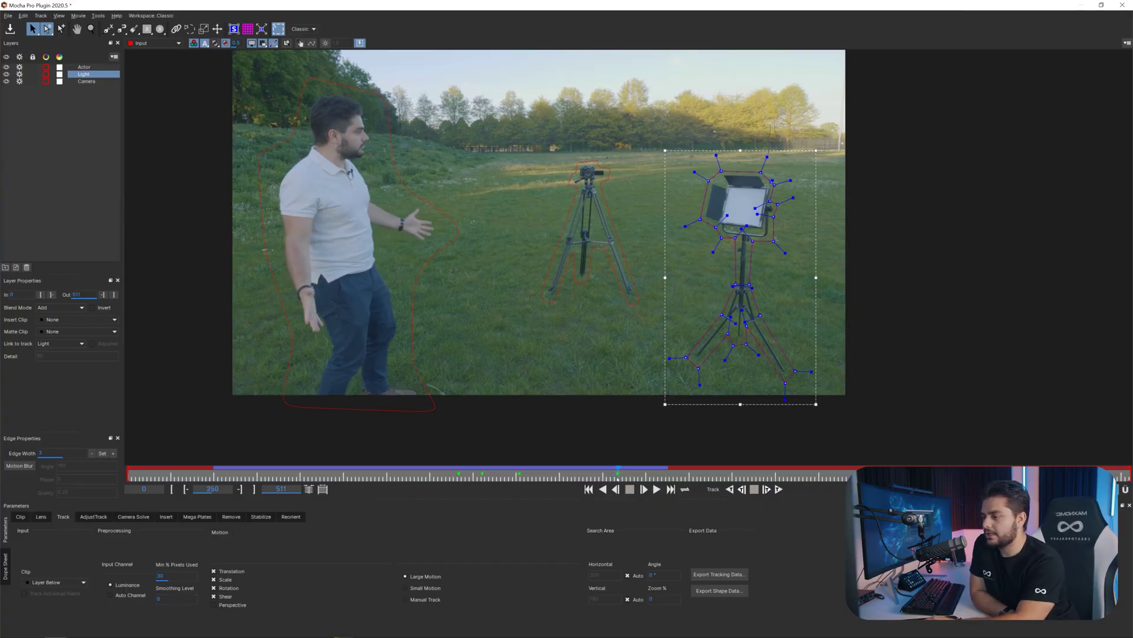
right_click(602, 490)
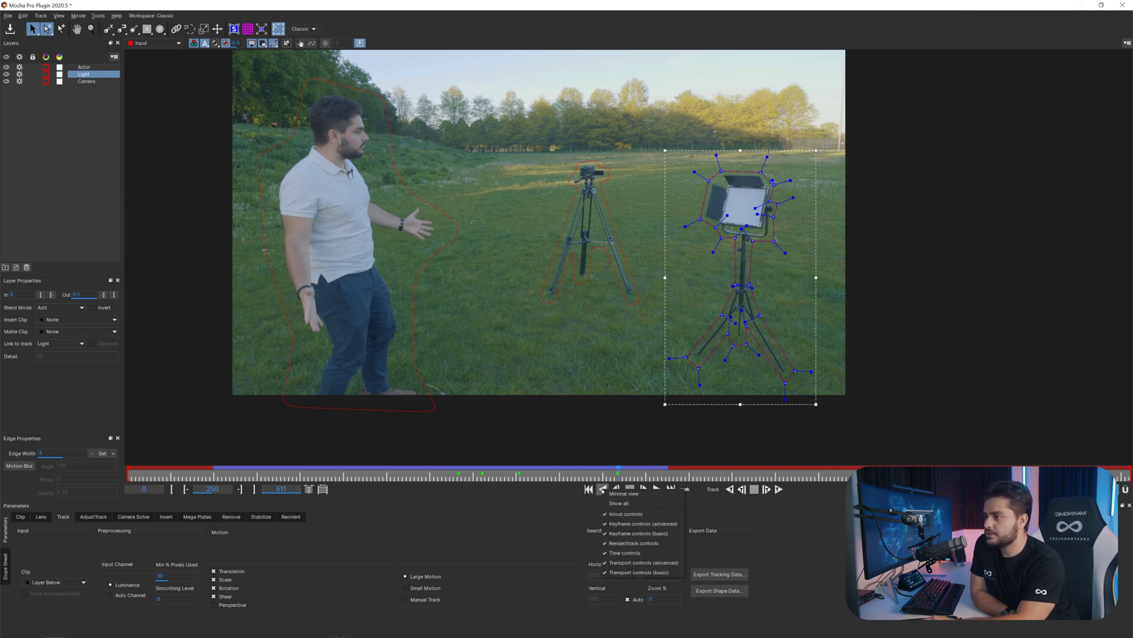
click(72, 112)
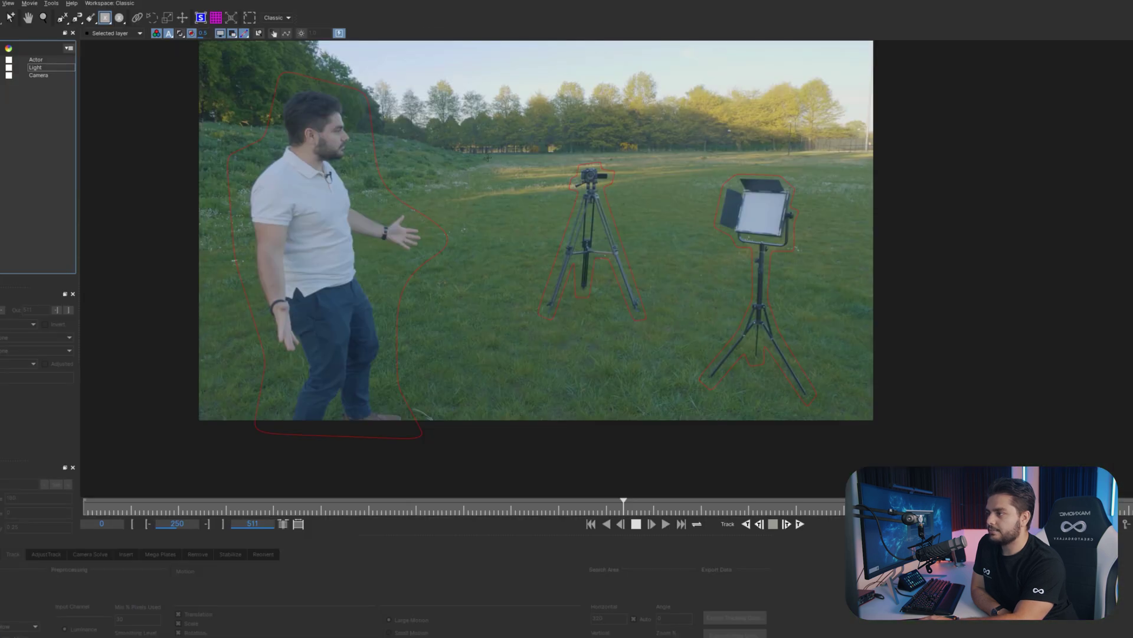
drag(485, 155, 910, 448)
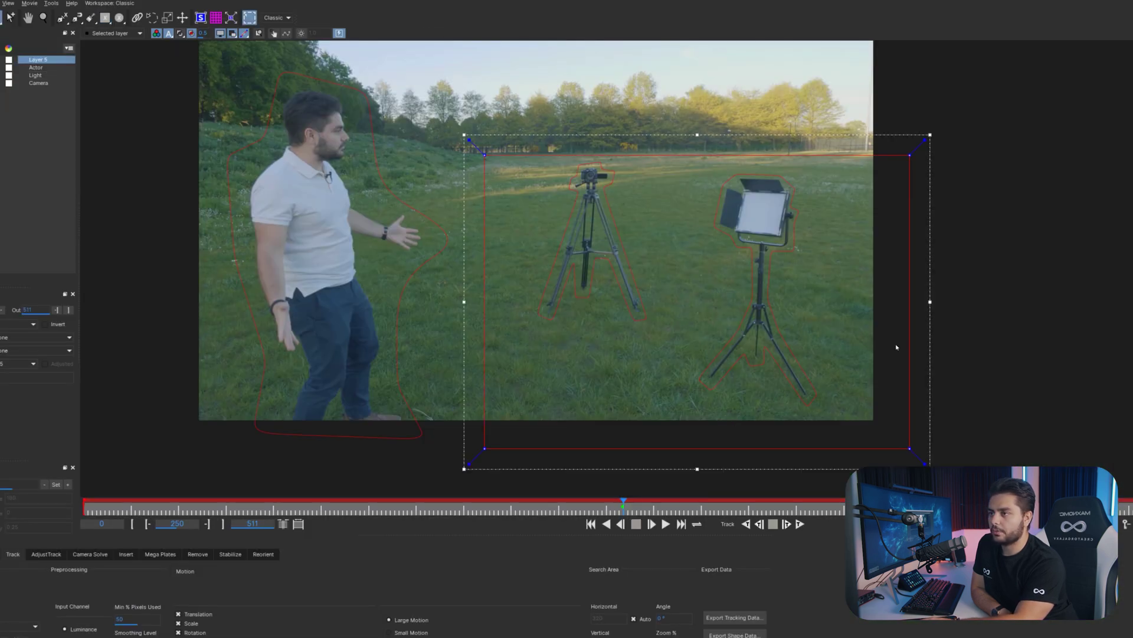
Step: Reshape the new rectangle into a wide trapezoid covering the grass from the horizon to beyond the frame's lower corners
drag(909, 156, 907, 146)
drag(478, 449, 18, 458)
drag(483, 153, 467, 153)
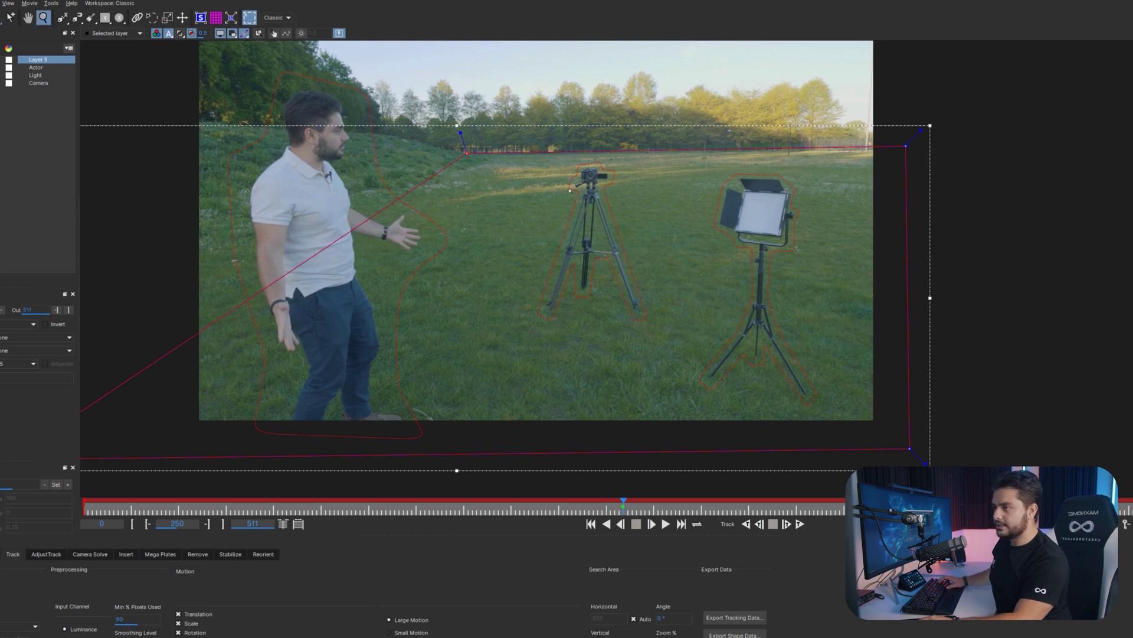
scroll(570, 190, down, 3)
drag(808, 370, 921, 380)
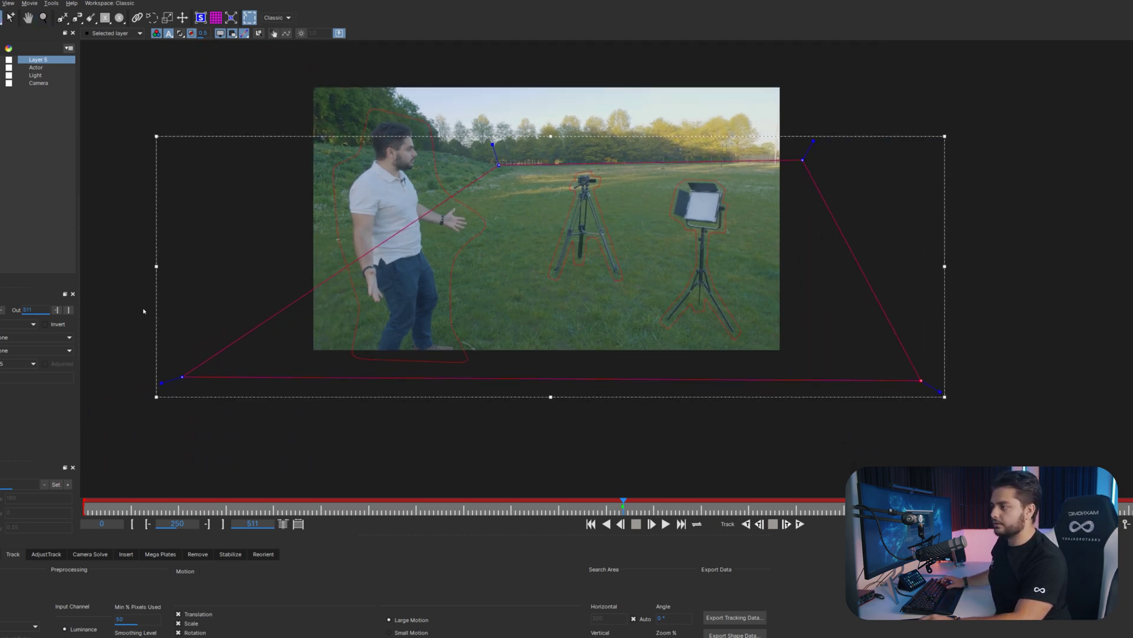
drag(185, 375, 137, 363)
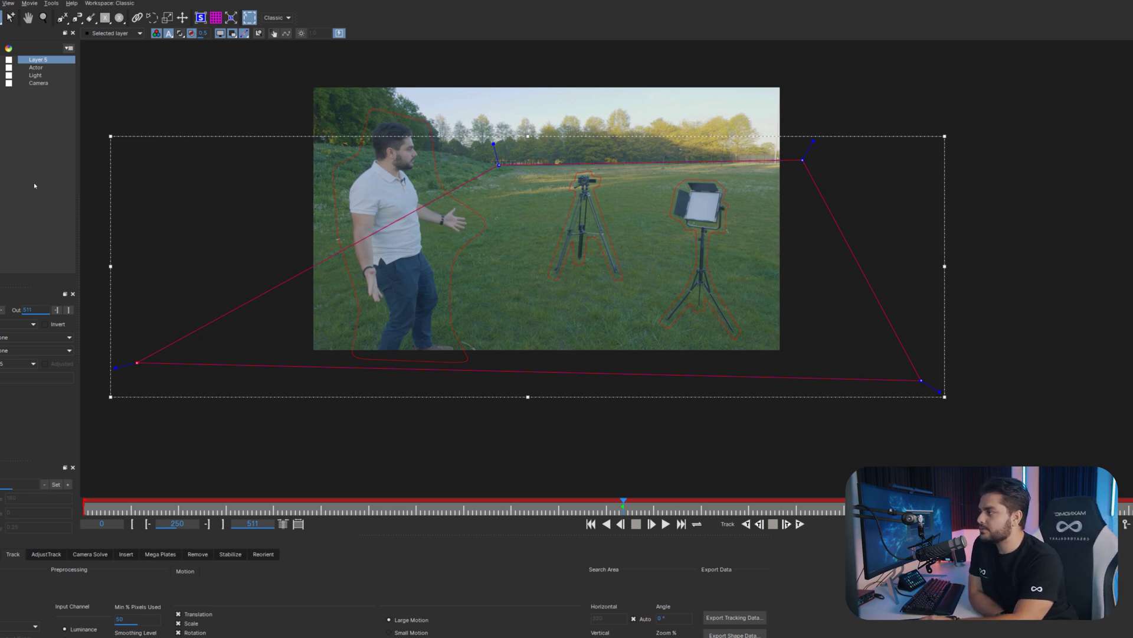
Step: With Layer 5 selected, display its planar surface and perspective grid over the grass
click(43, 69)
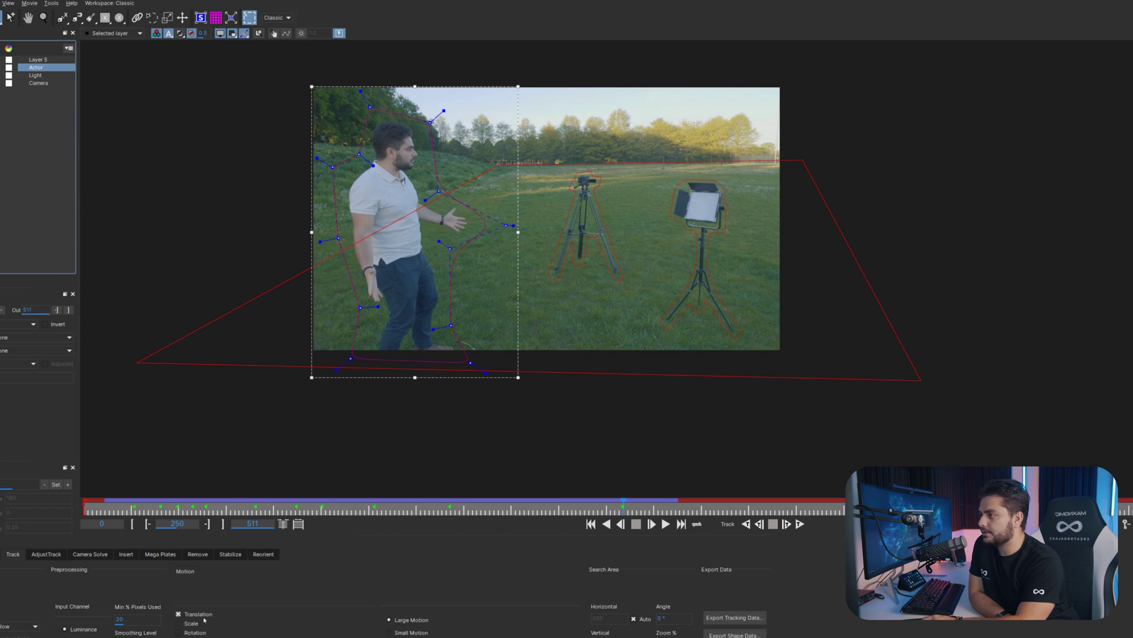
click(473, 178)
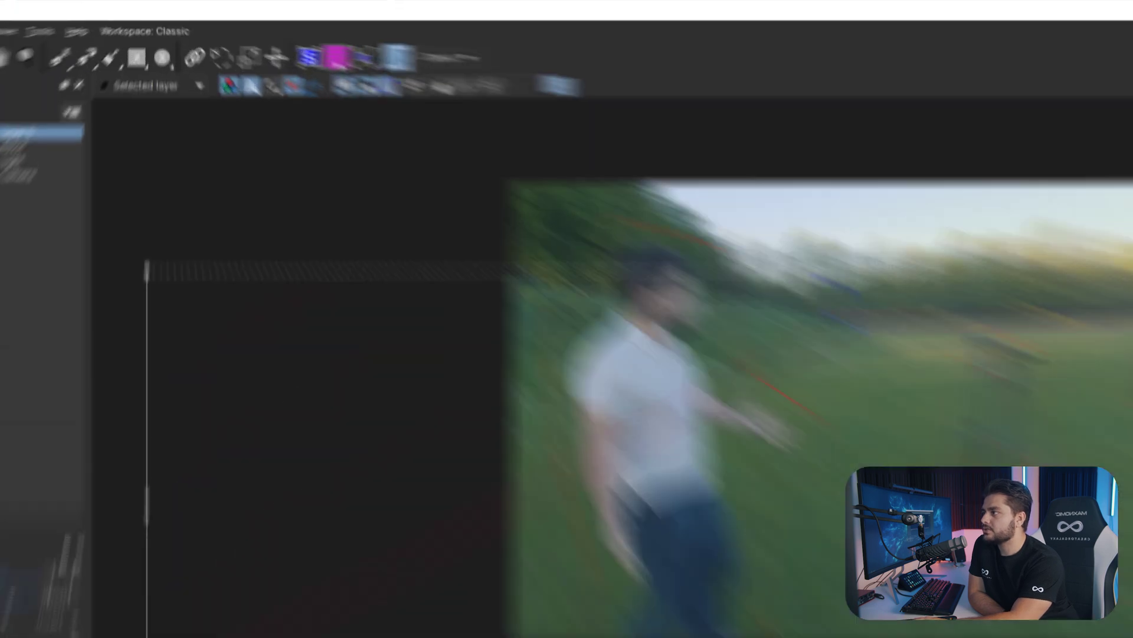
click(248, 31)
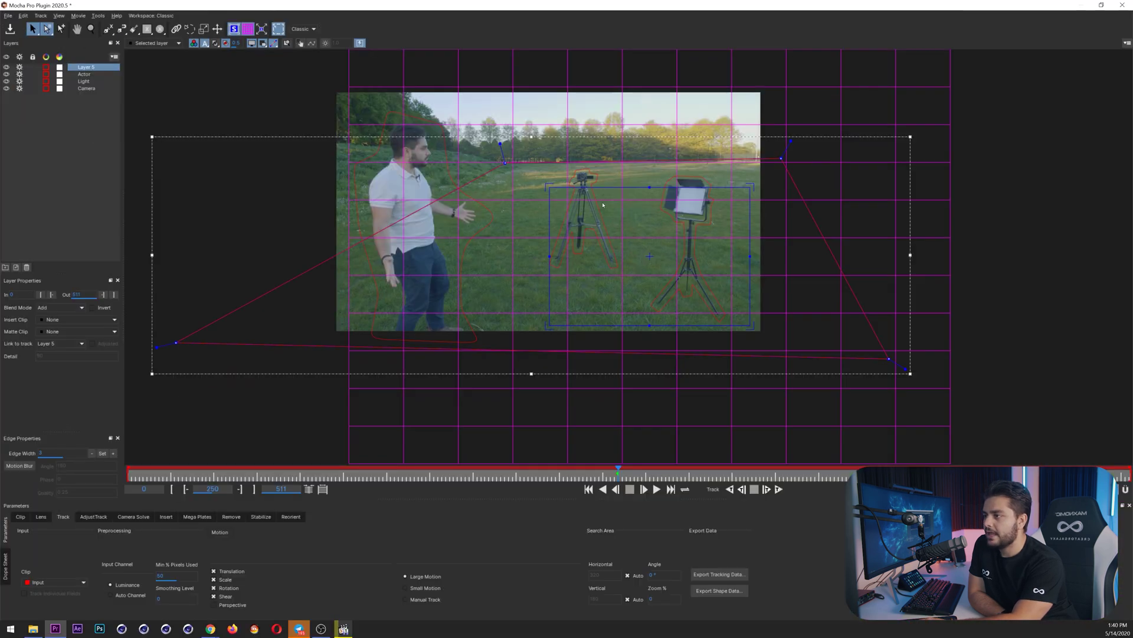
Step: Reshape Layer 5's planar surface into a trapezoid so the grid lies in perspective on the grass around the camera tripod and light
drag(546, 187, 559, 191)
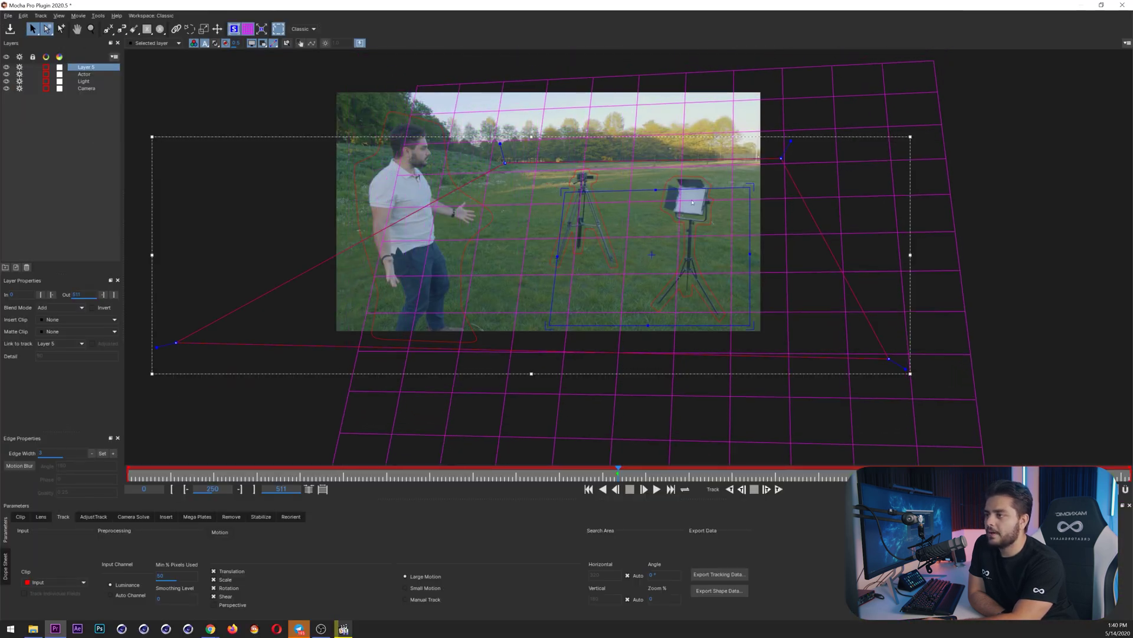
drag(750, 186, 717, 195)
drag(701, 201, 701, 205)
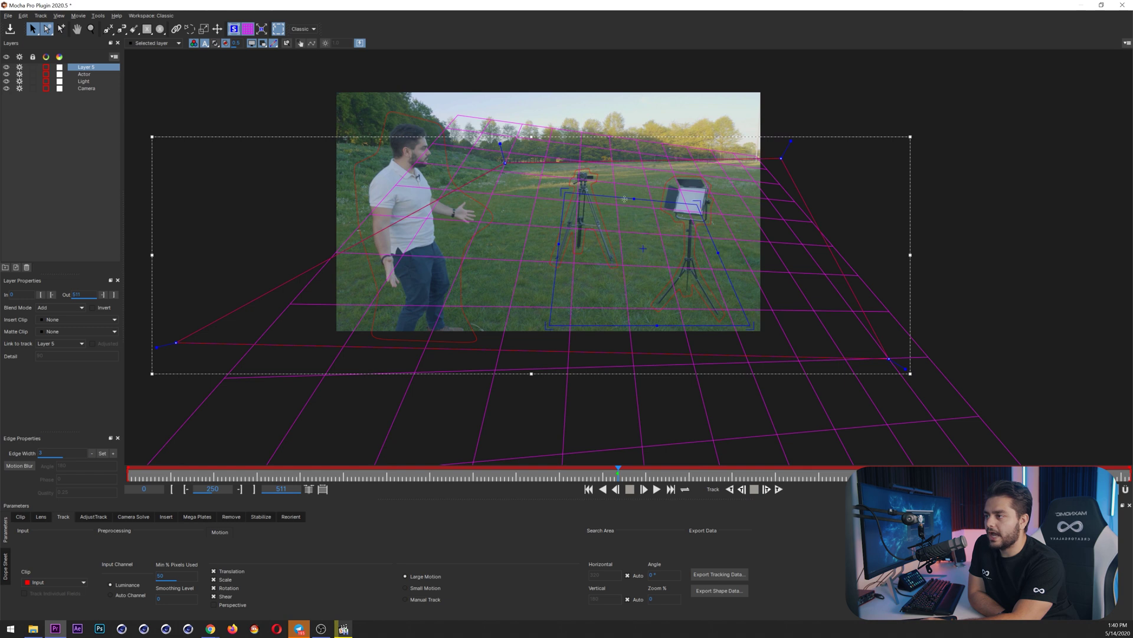
drag(568, 194, 590, 204)
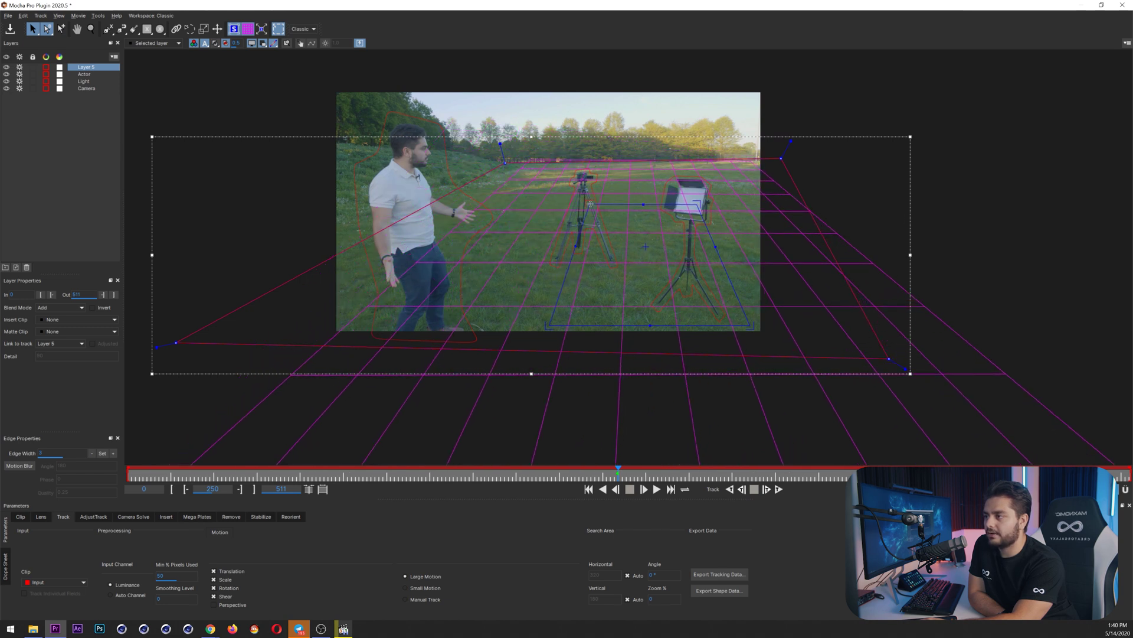
drag(550, 323, 534, 294)
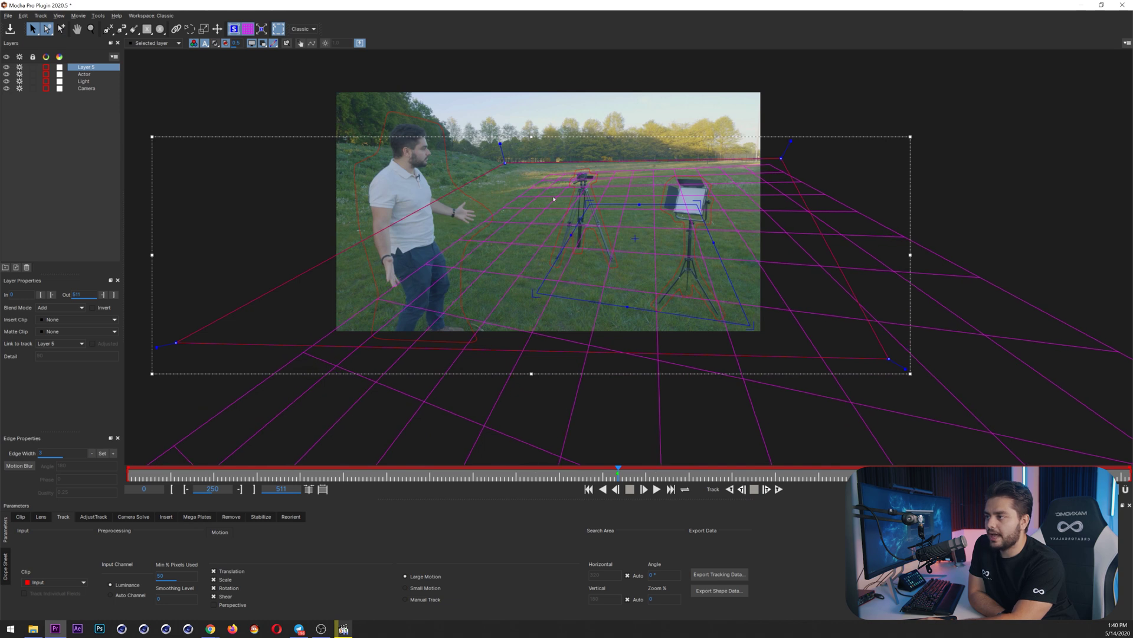
drag(592, 204, 569, 201)
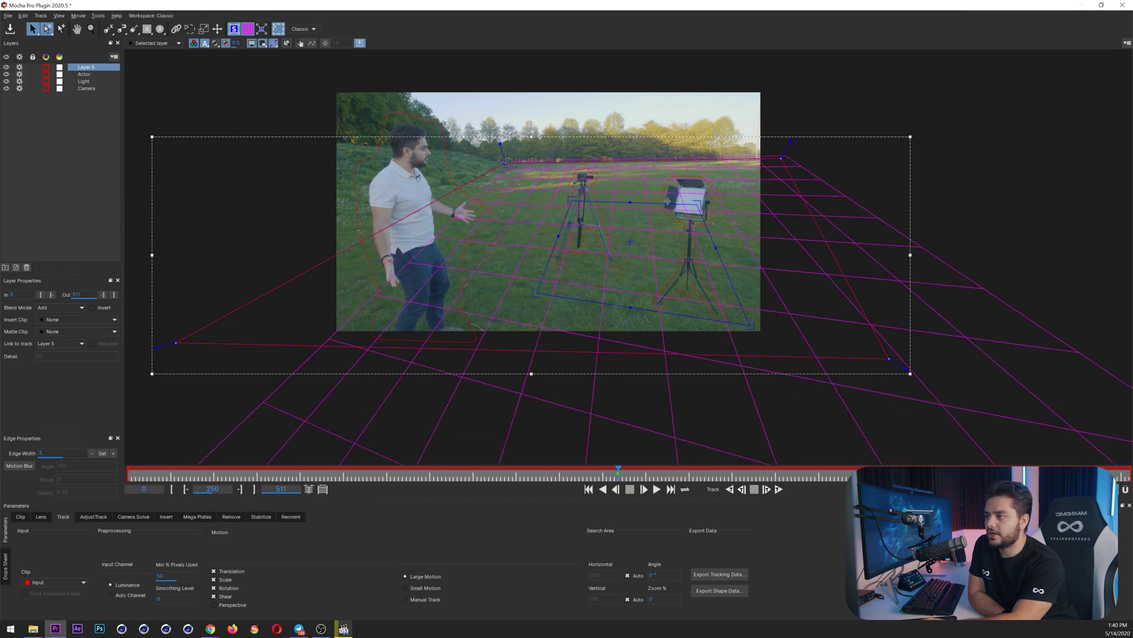
drag(706, 210, 697, 203)
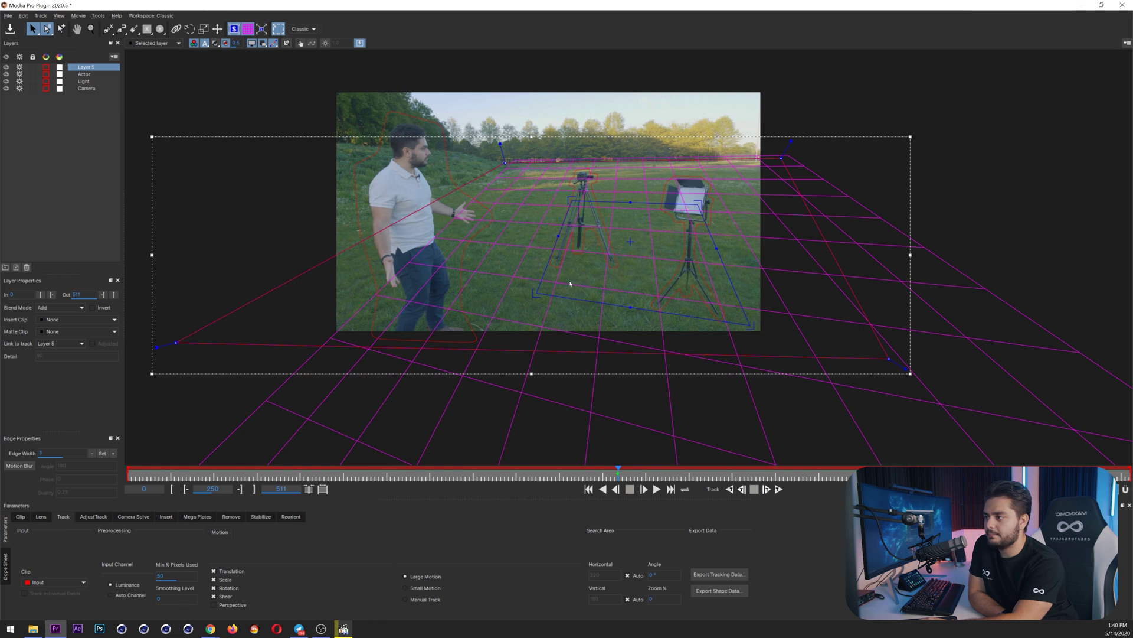
Step: Widen the planar surface's near corners, fine-tune its far corners to the horizon, and nudge the mask's far corner beside the light to match
drag(541, 295, 509, 301)
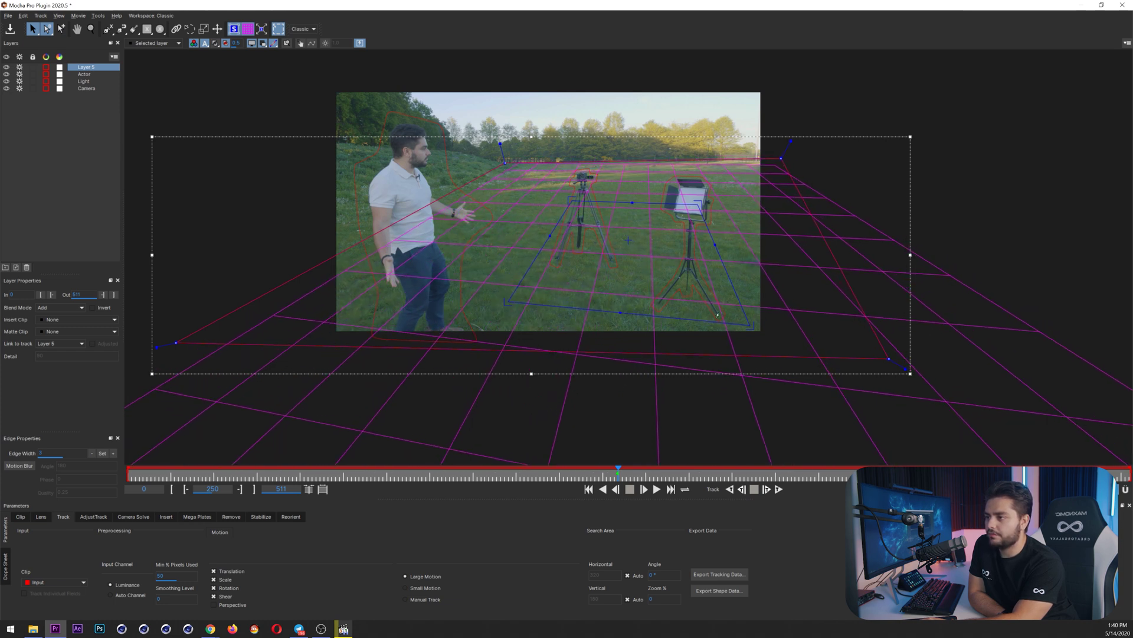
drag(747, 321, 805, 361)
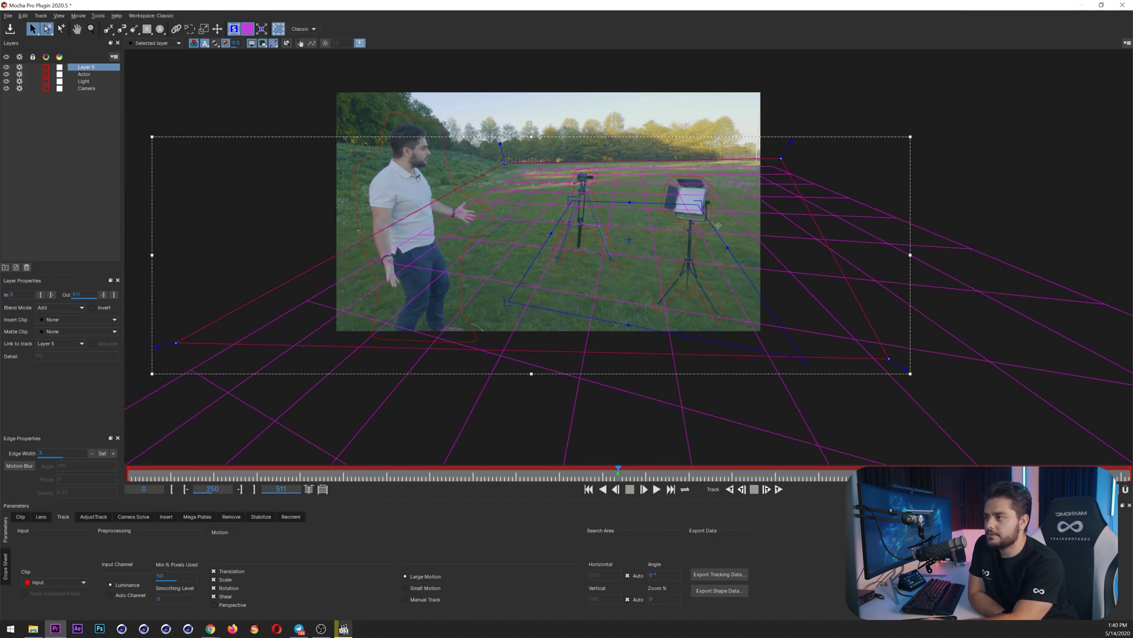
drag(698, 204, 699, 199)
drag(571, 201, 560, 195)
drag(506, 302, 489, 315)
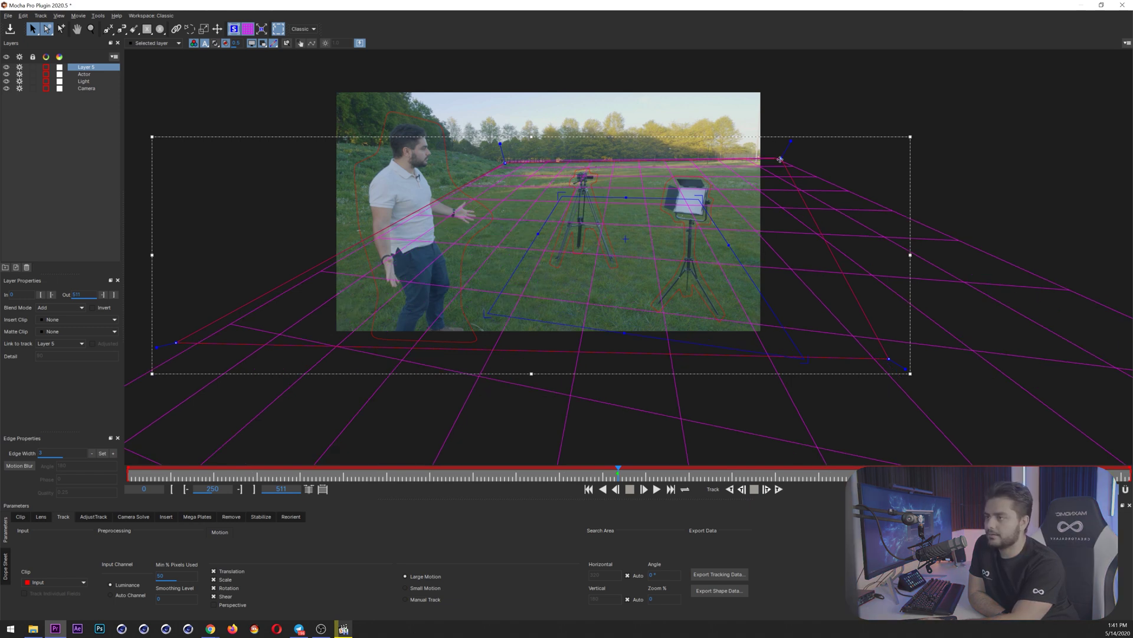
drag(783, 157, 781, 159)
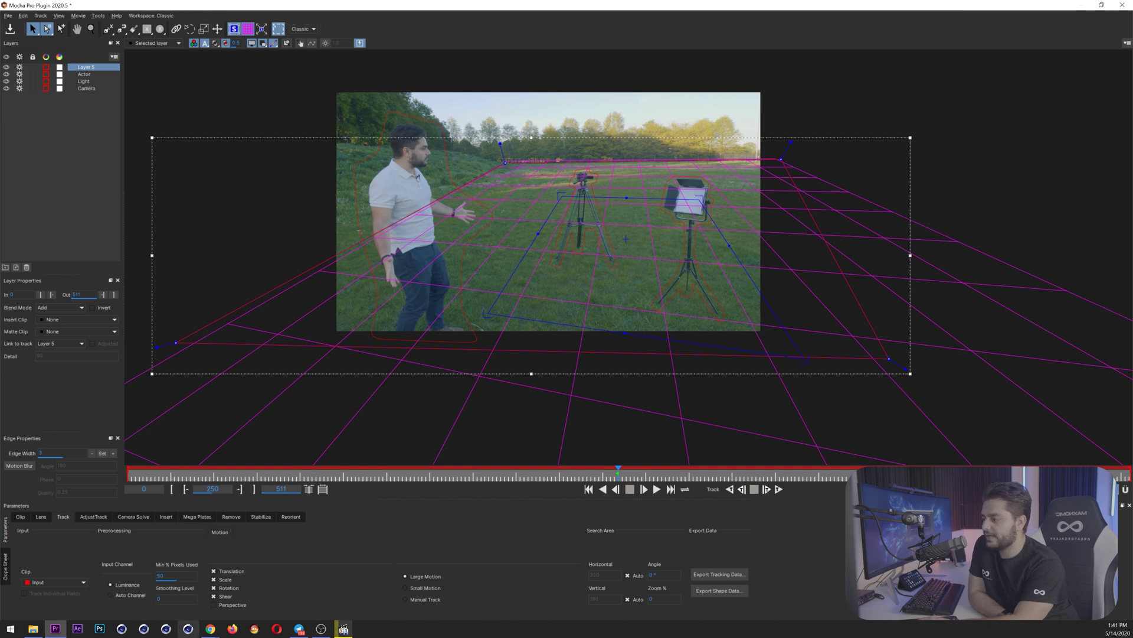
Step: Enable Perspective motion for Layer 5's track and set Min % Pixels Used to 100
click(213, 604)
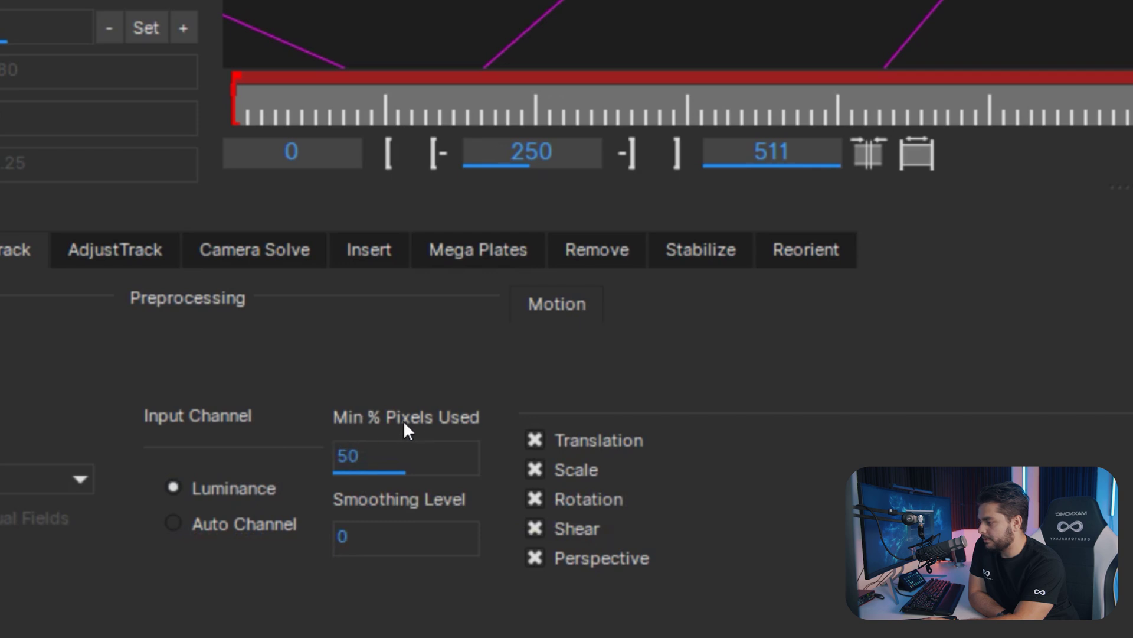
click(362, 466)
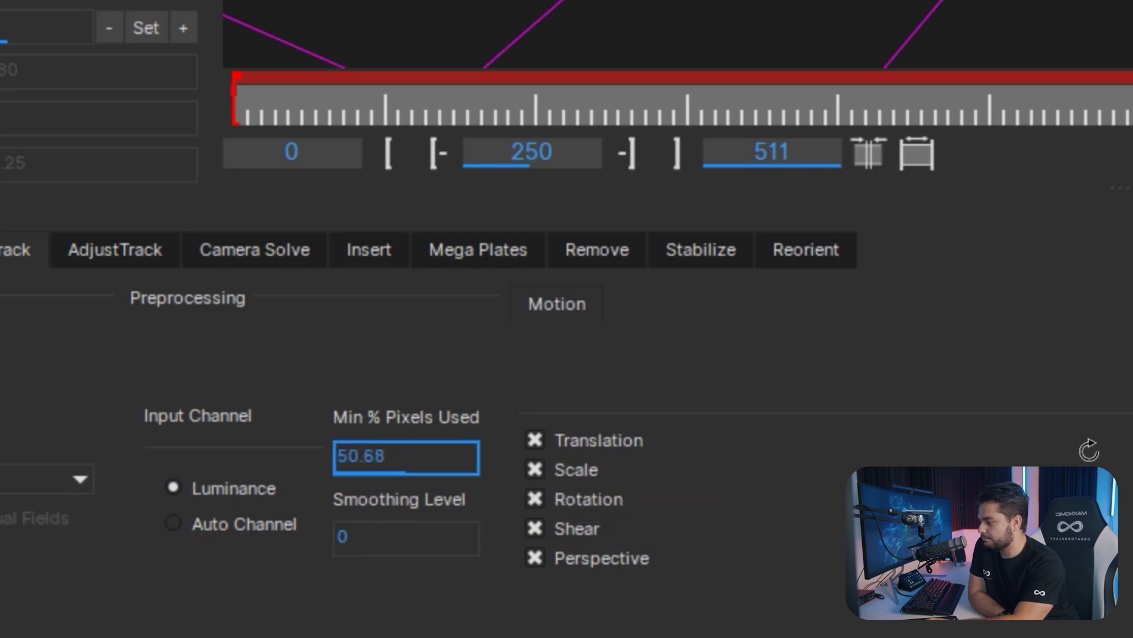
double_click(369, 447)
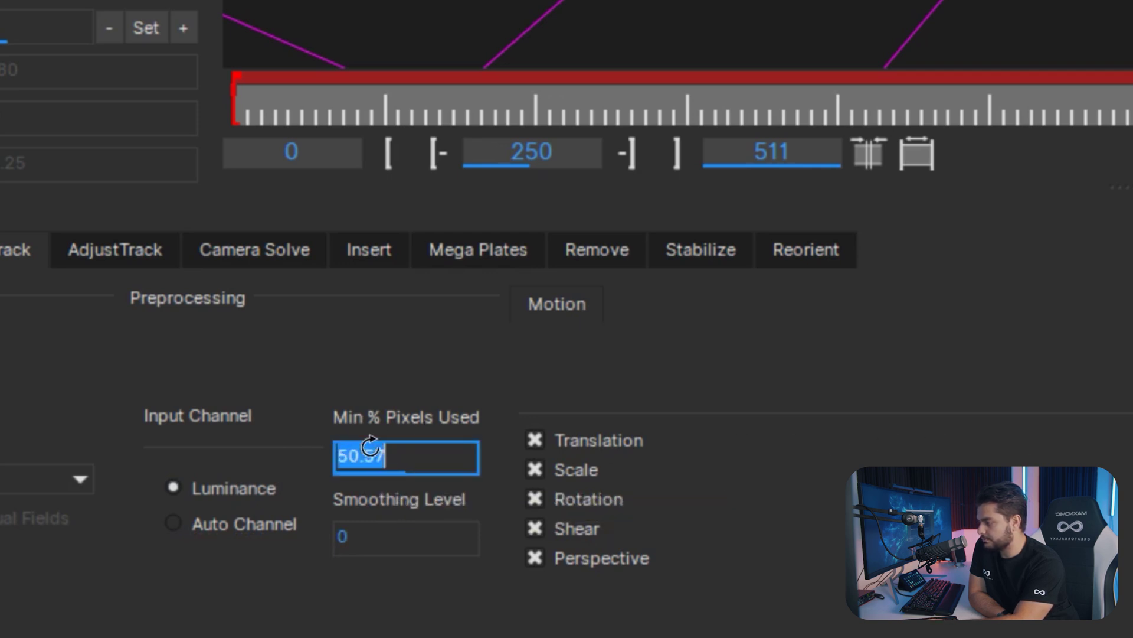
text(100)
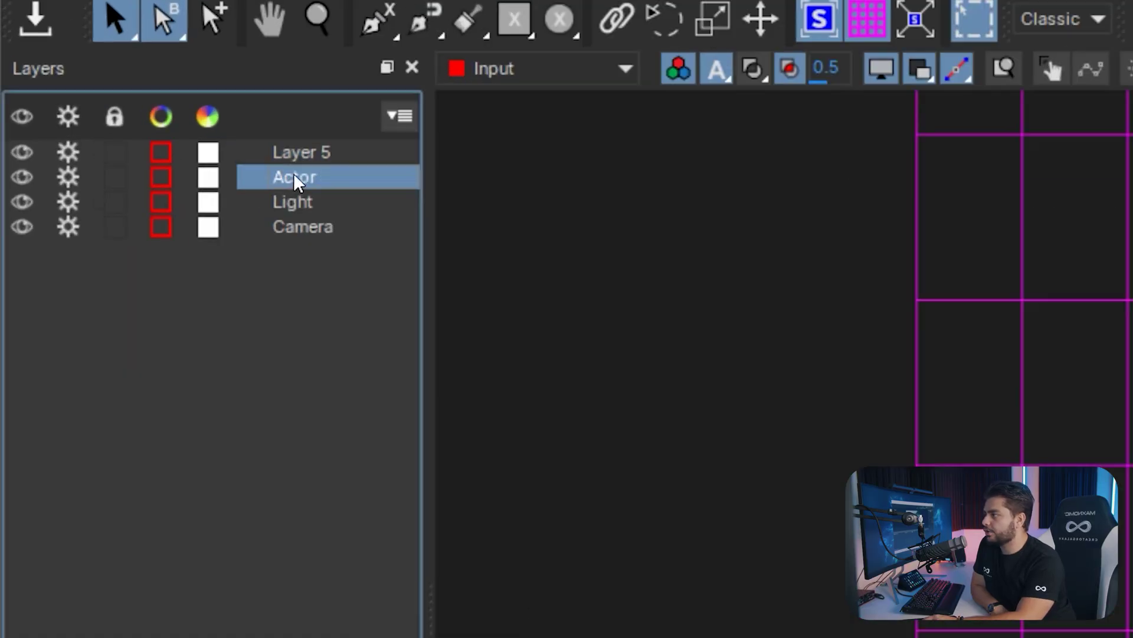
Step: Disable track processing for the Actor, Light and Camera layers, lock the Actor layer, and return to Layer 5 with its grid displayed
click(85, 74)
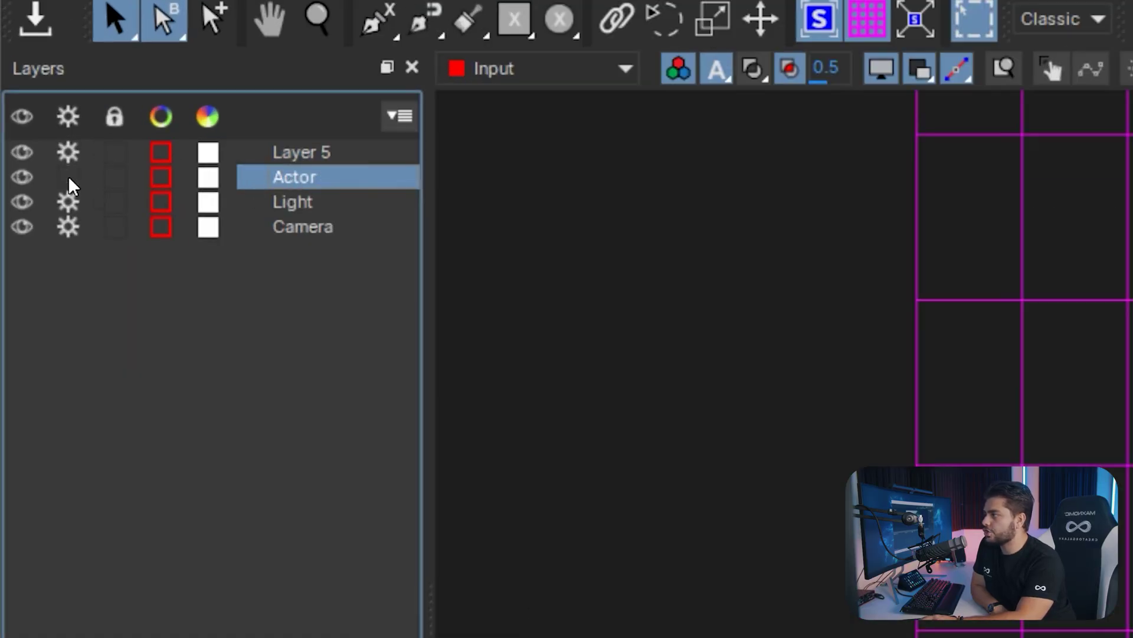
click(121, 180)
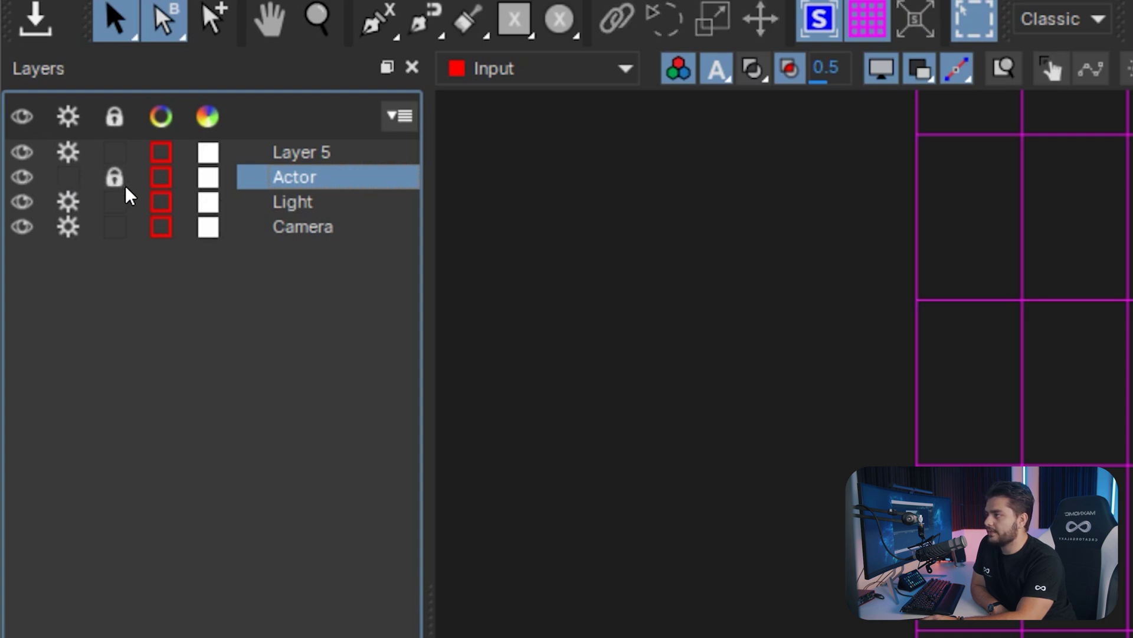
click(866, 27)
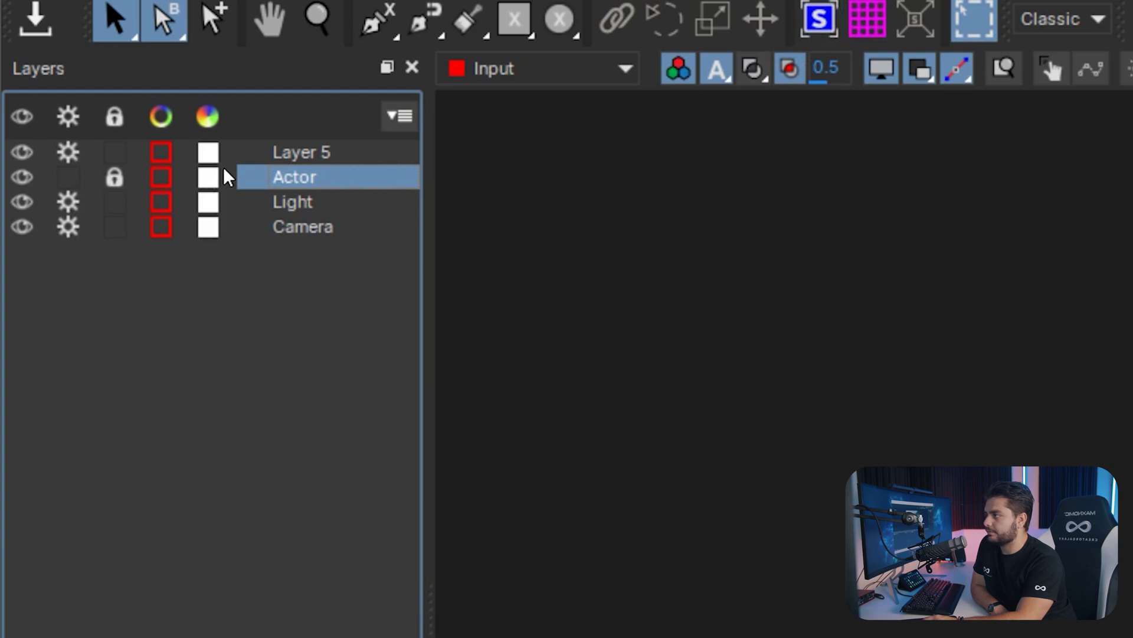
click(275, 161)
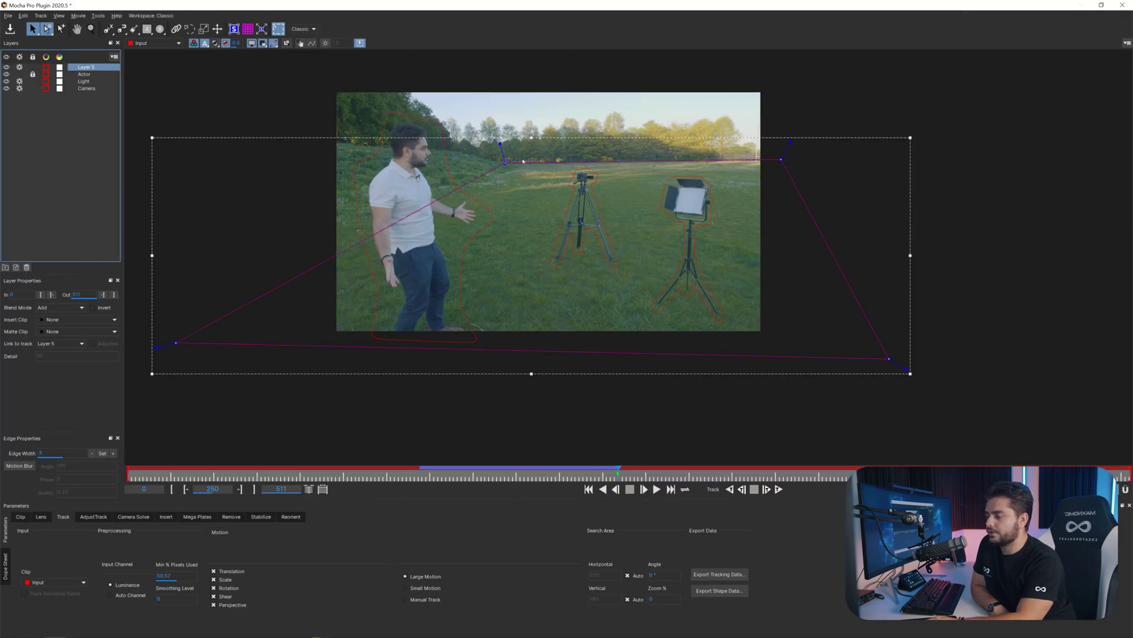
click(247, 28)
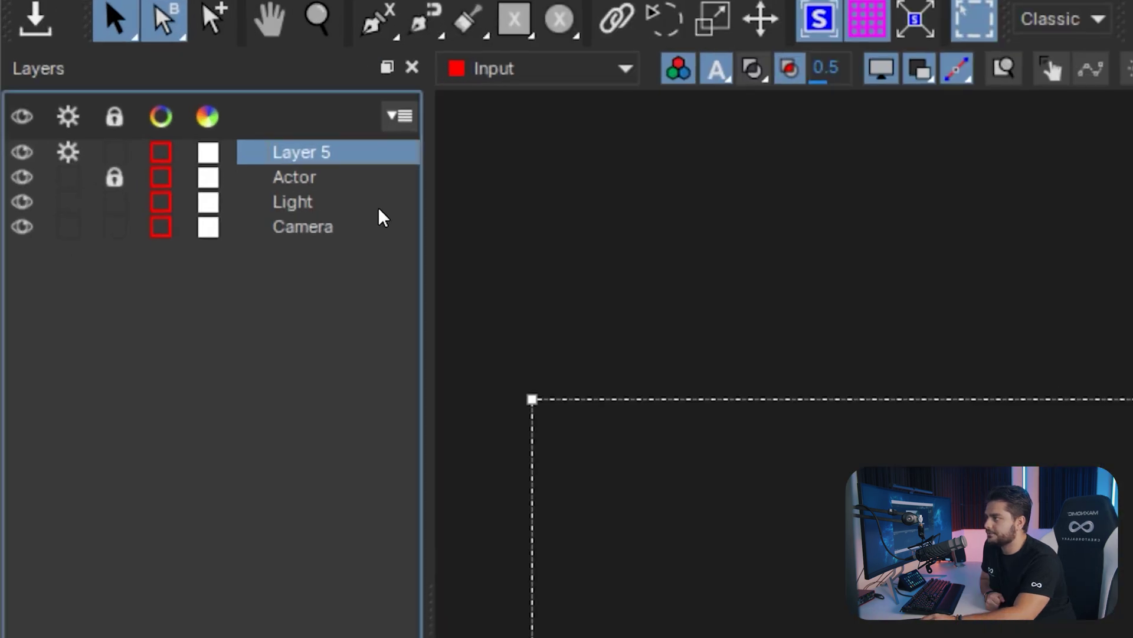
Step: Rename Layer 5 as BG and move it below the Camera layer in the stack
double_click(278, 153)
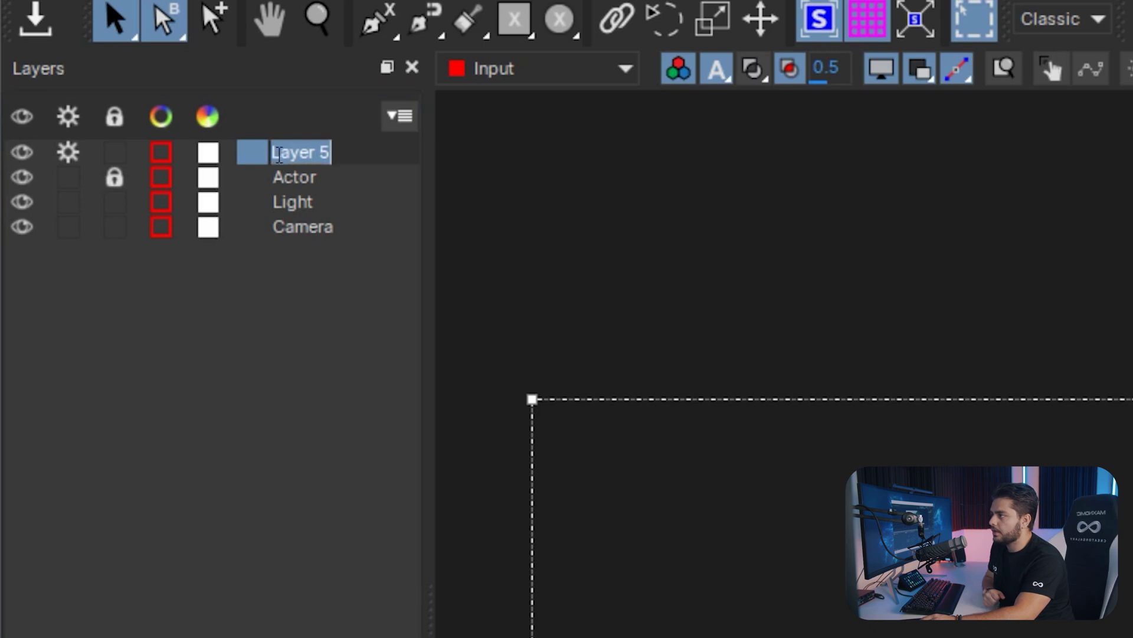
click(280, 153)
key(ctrl+a)
text(BG)
key(Return)
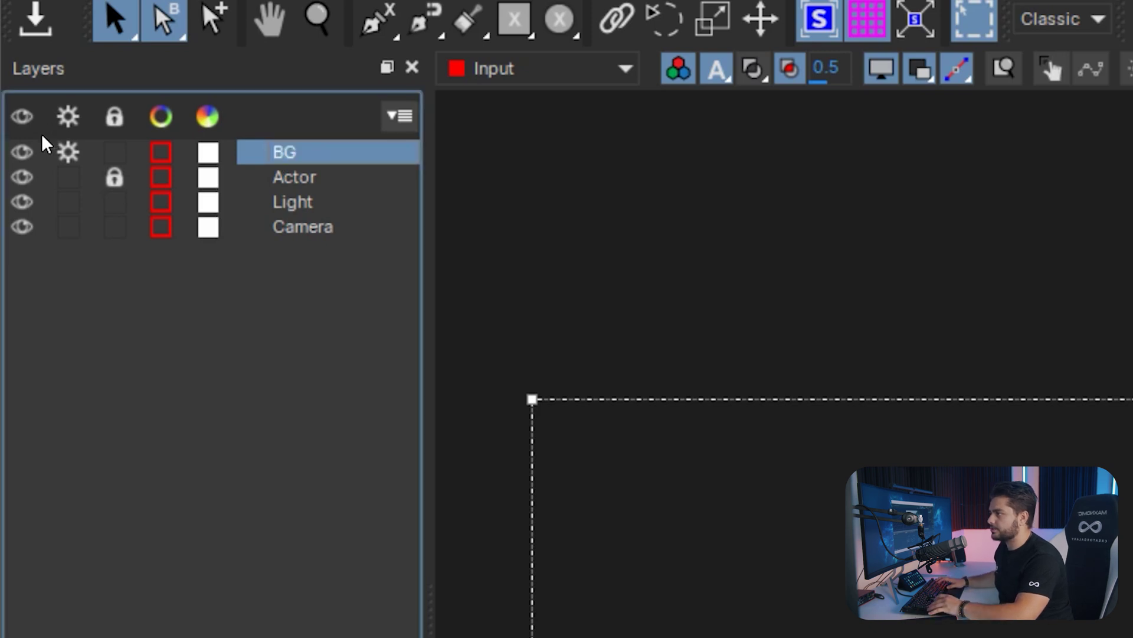
drag(311, 164, 291, 288)
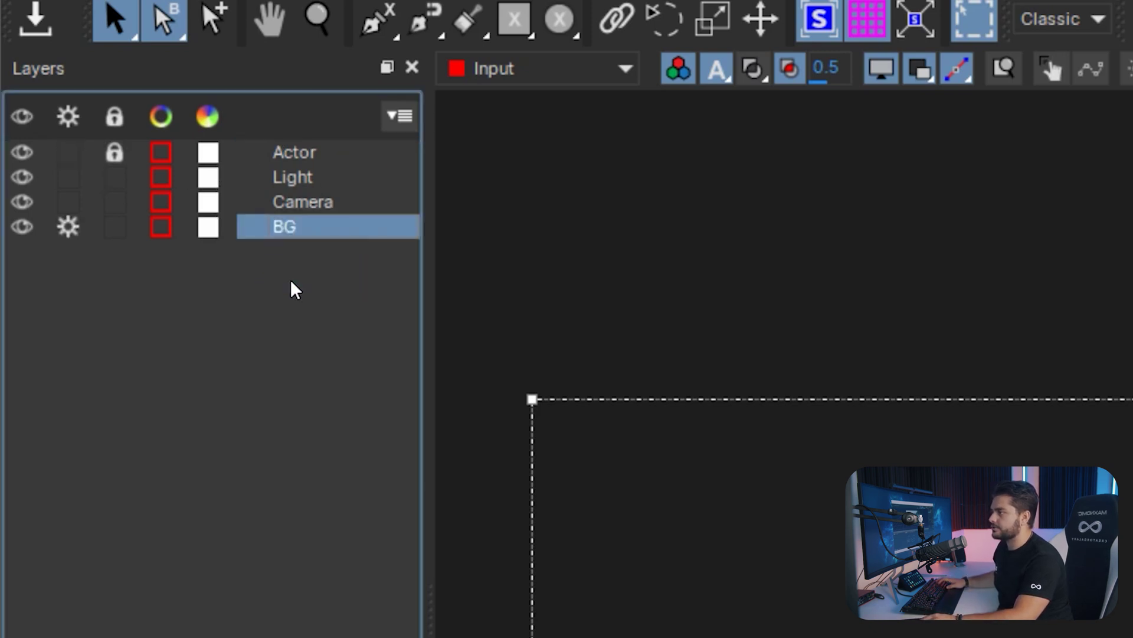
Step: Track the BG layer backward from frame 250 and set the layer's In point to frame 17
key(t)
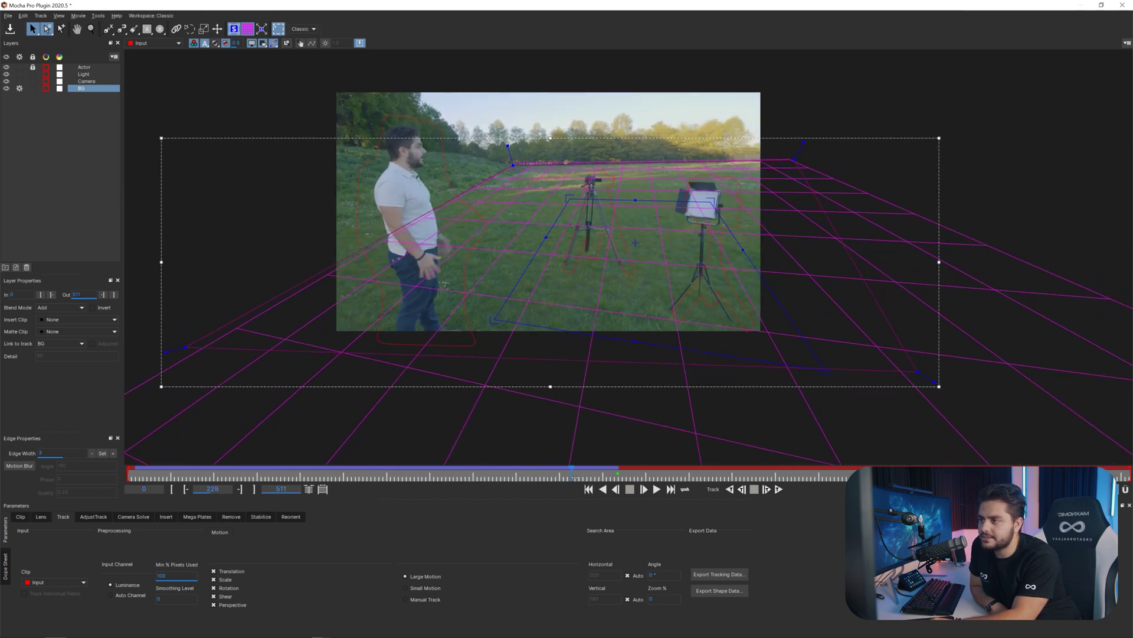
drag(579, 475, 342, 486)
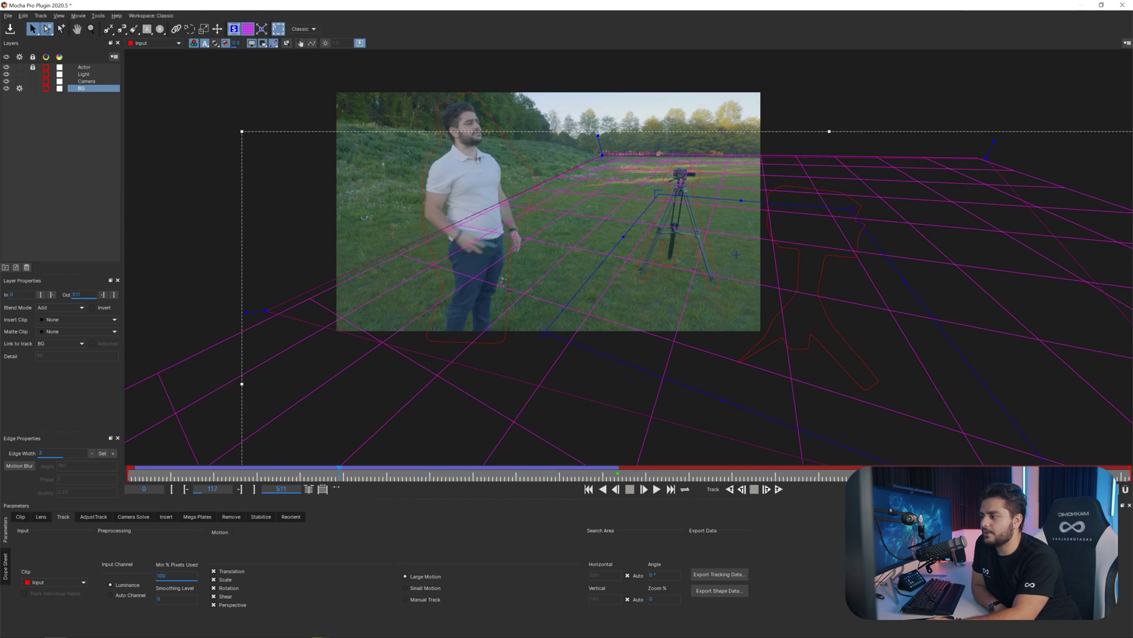
drag(245, 472, 161, 472)
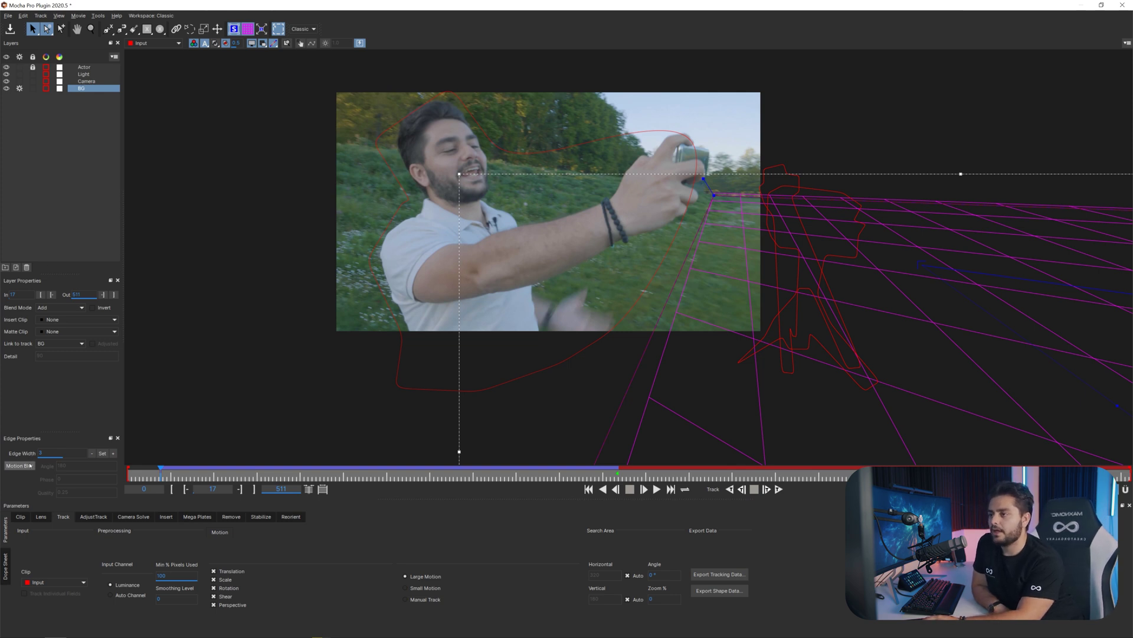
drag(161, 476, 617, 498)
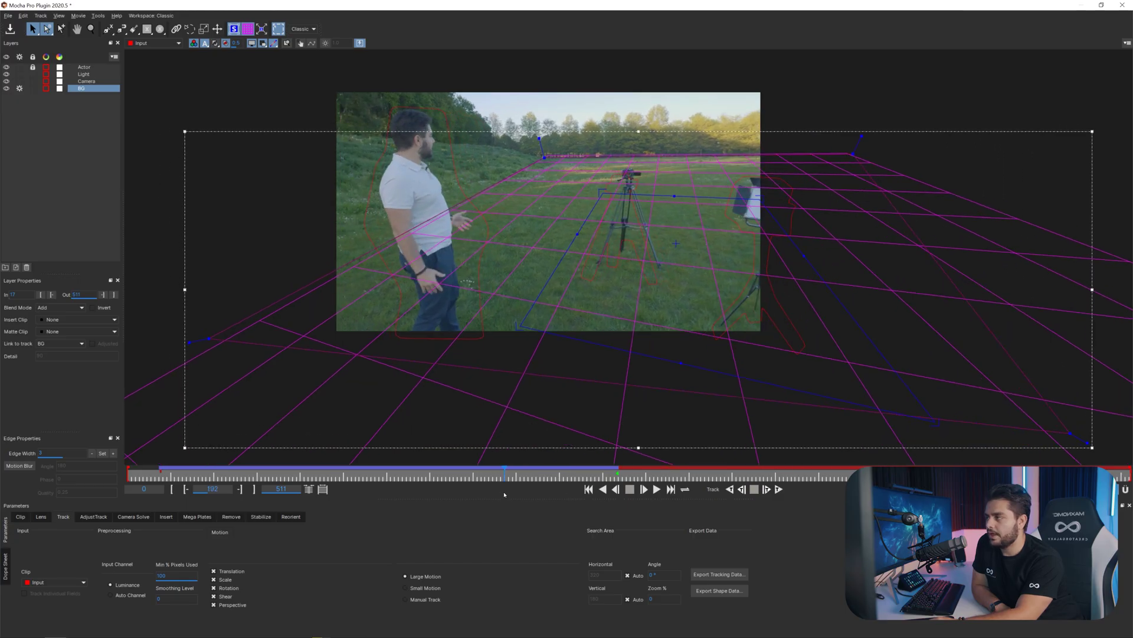
Step: Select the Light and Camera layers, disable processing for BG, enable it for Light, and open the Remove settings
click(87, 81)
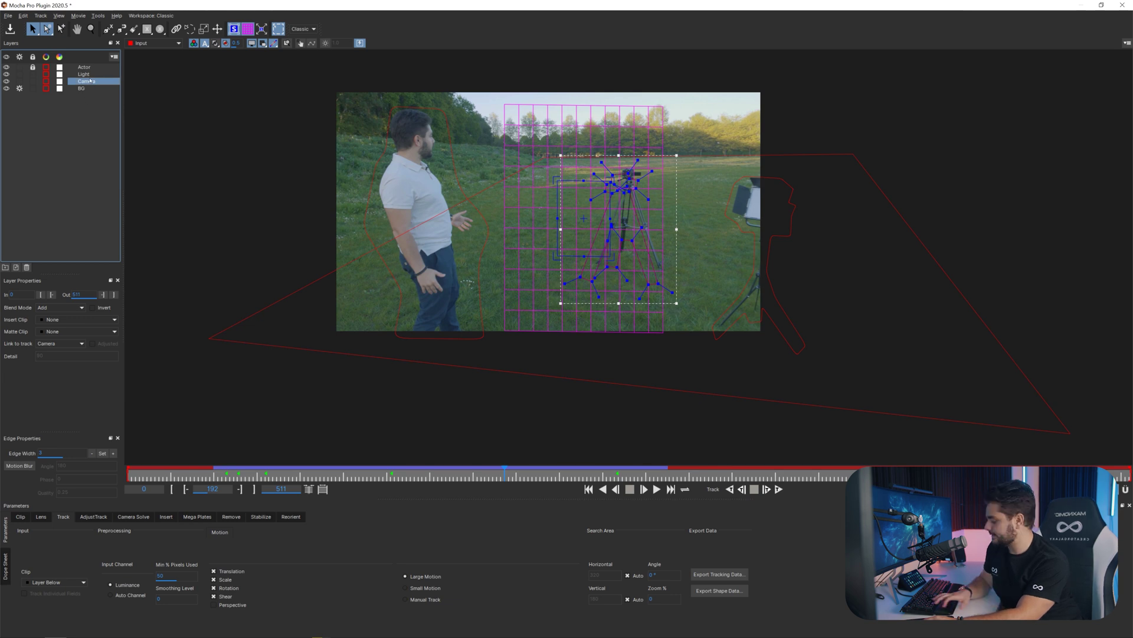
ctrl+click(91, 75)
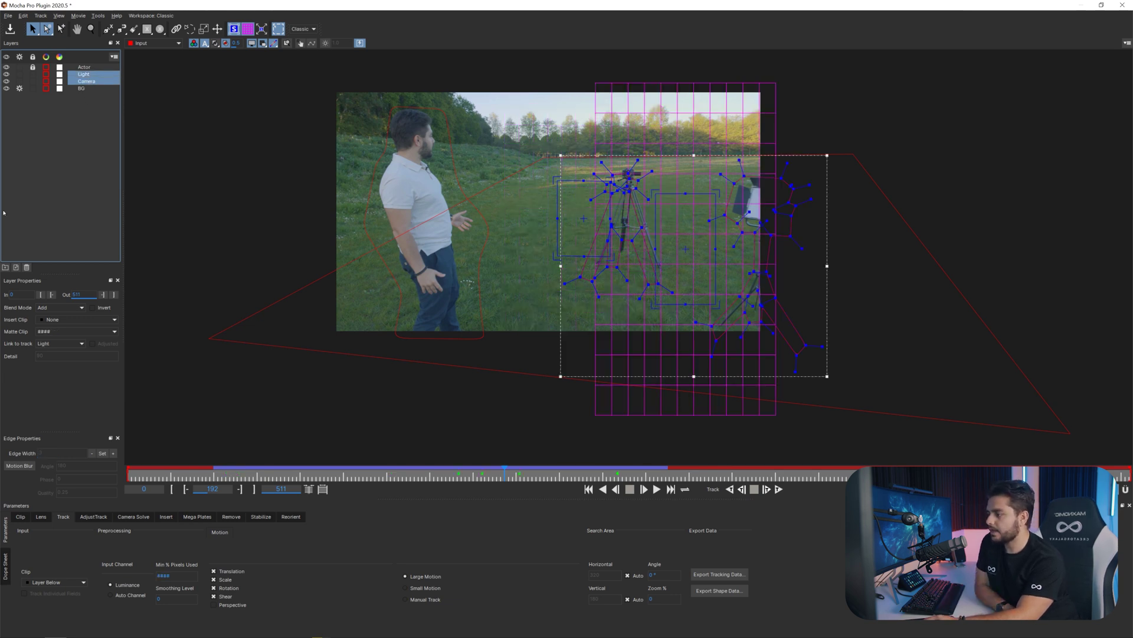
click(230, 517)
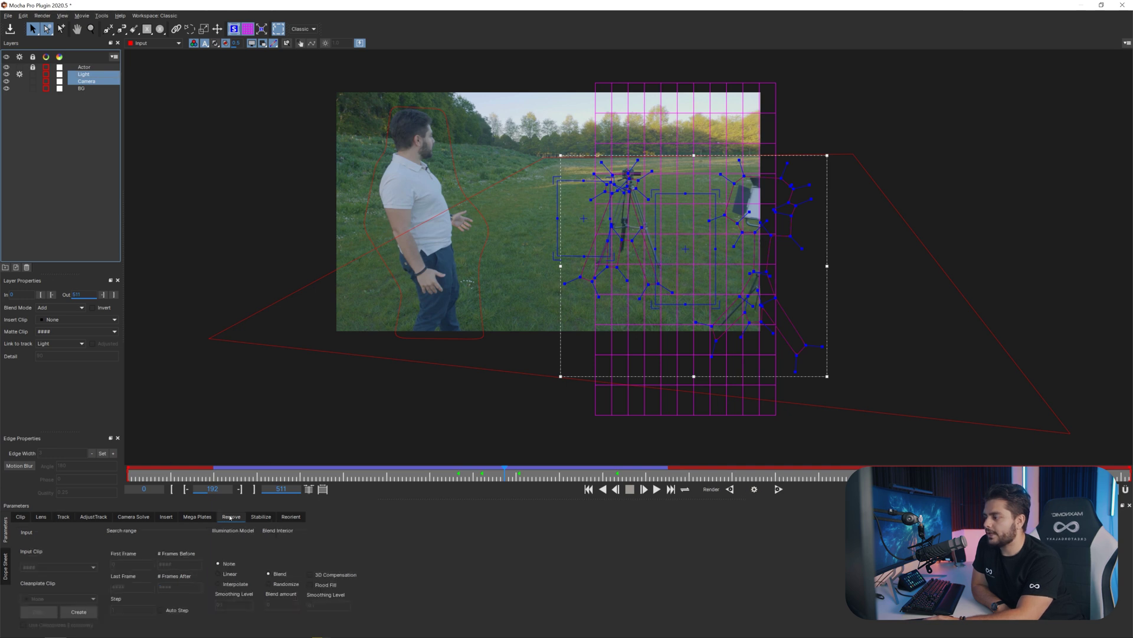
Step: Go to frame 241 and create a cleanplate for the selected Light and Camera layers
drag(505, 475, 618, 476)
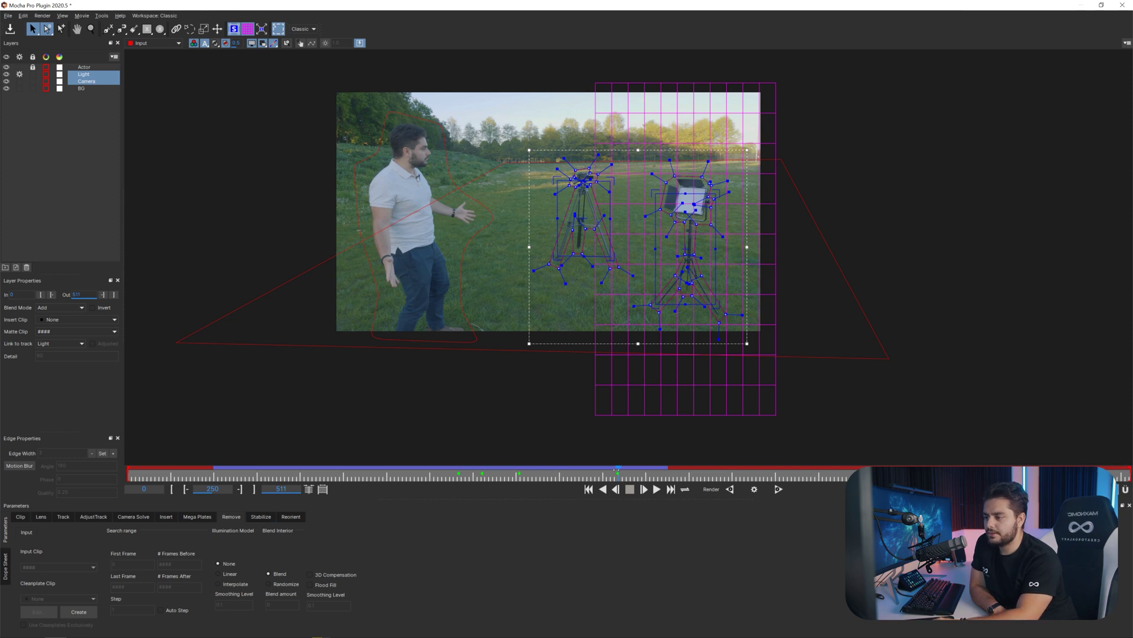
key(z)
key(x)
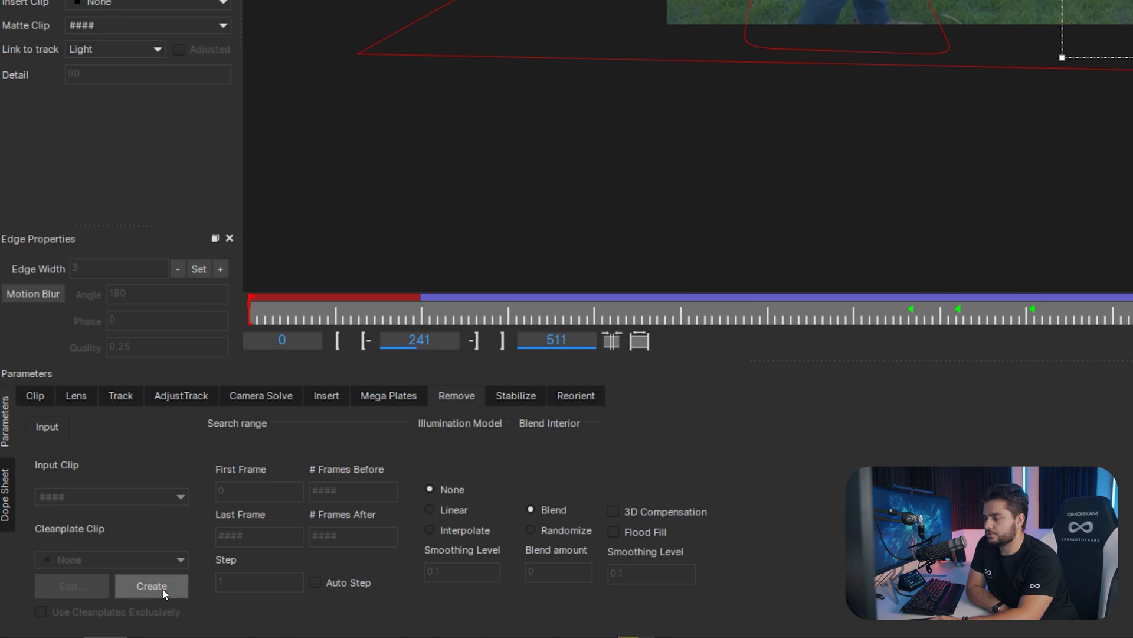
click(163, 588)
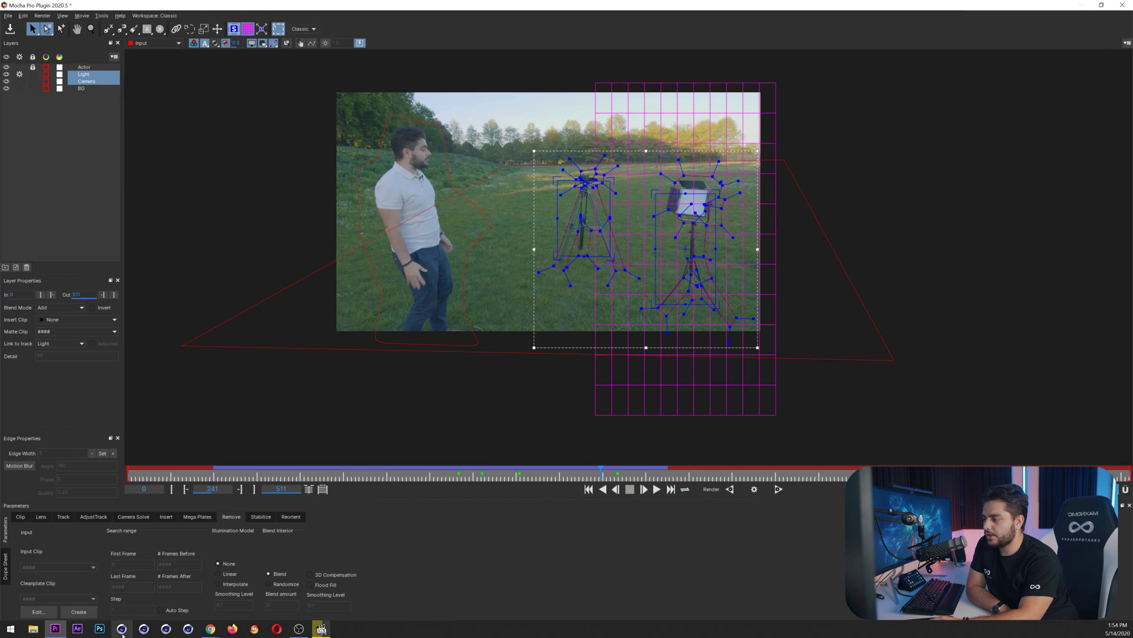
Step: Switch to Photoshop and open the exported clean plate image Clean Plate Input241.tif
click(99, 629)
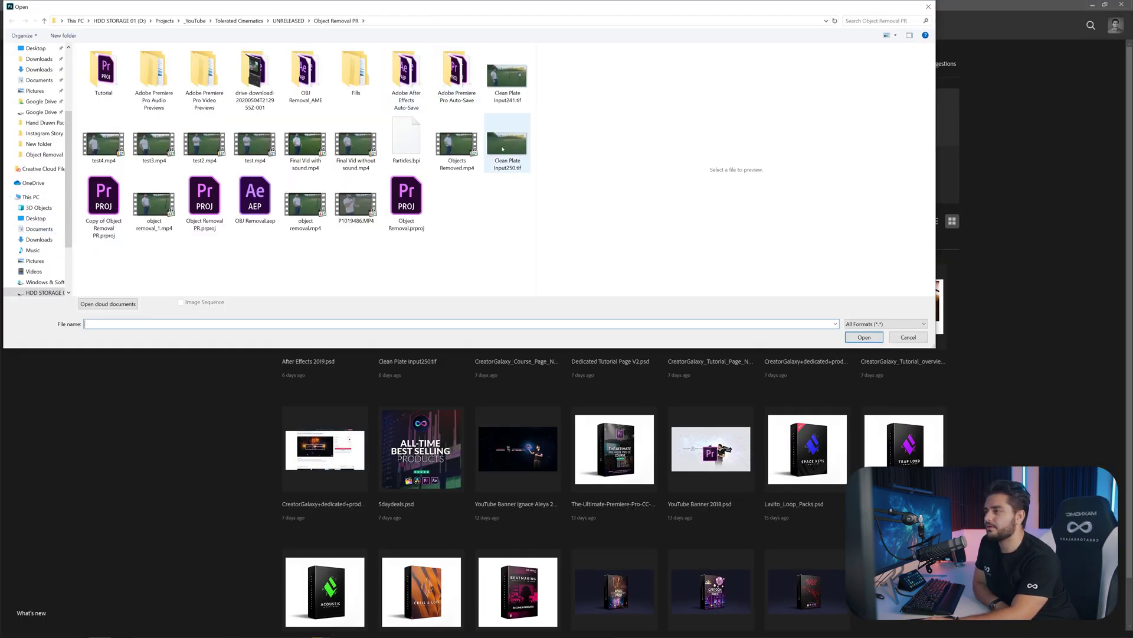
click(507, 75)
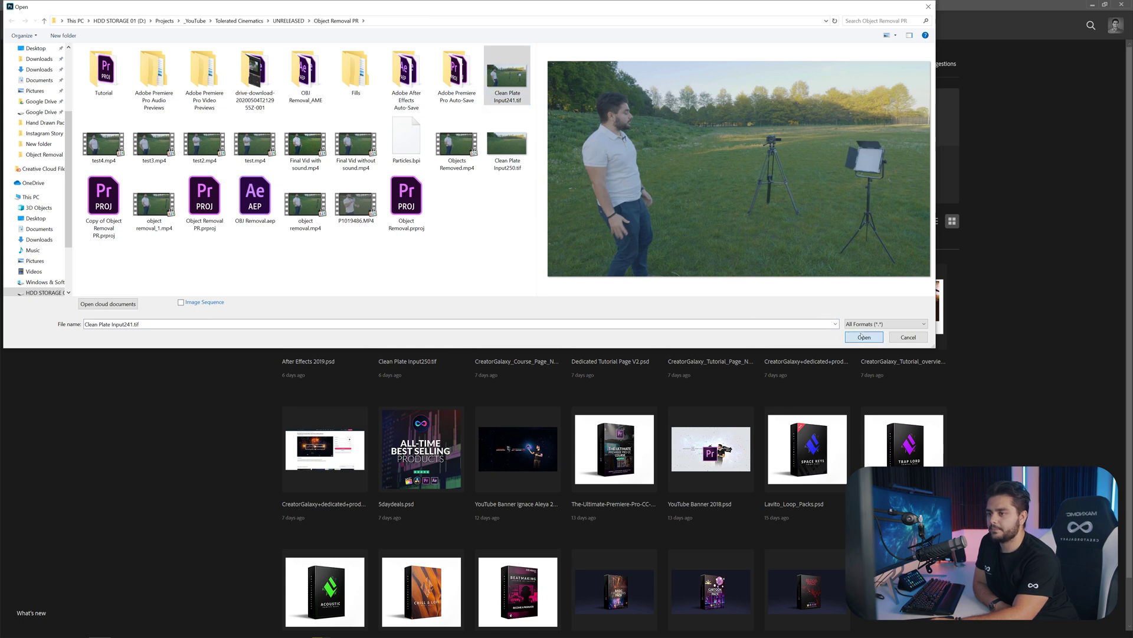
click(862, 336)
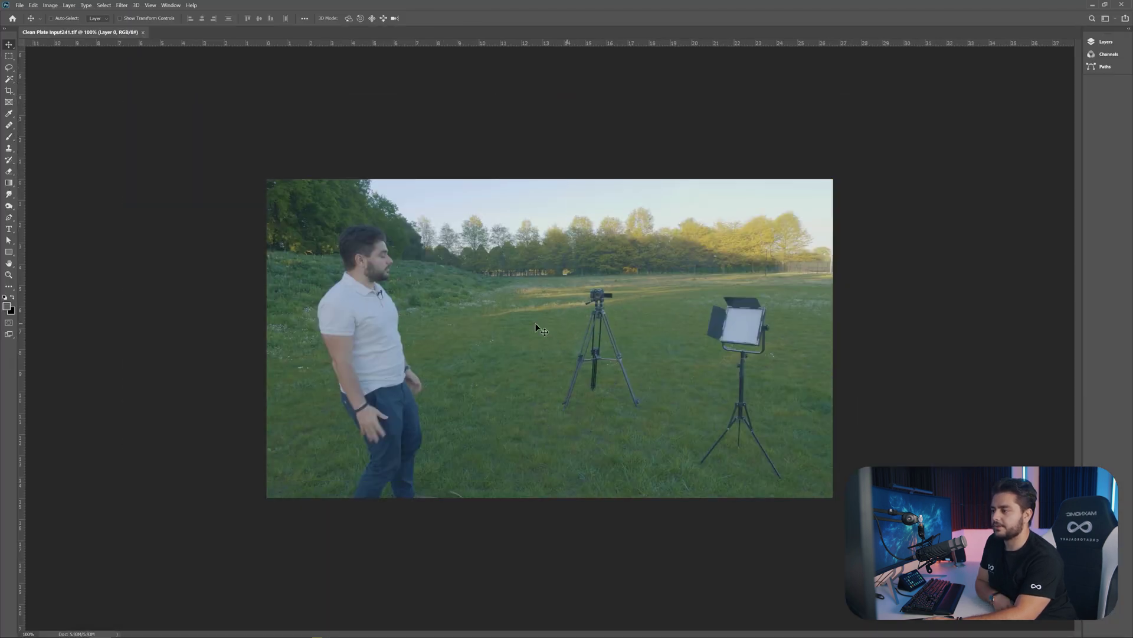
Step: Duplicate Layer 0 in the clean plate image to keep an untouched original
scroll(614, 365, up, 5)
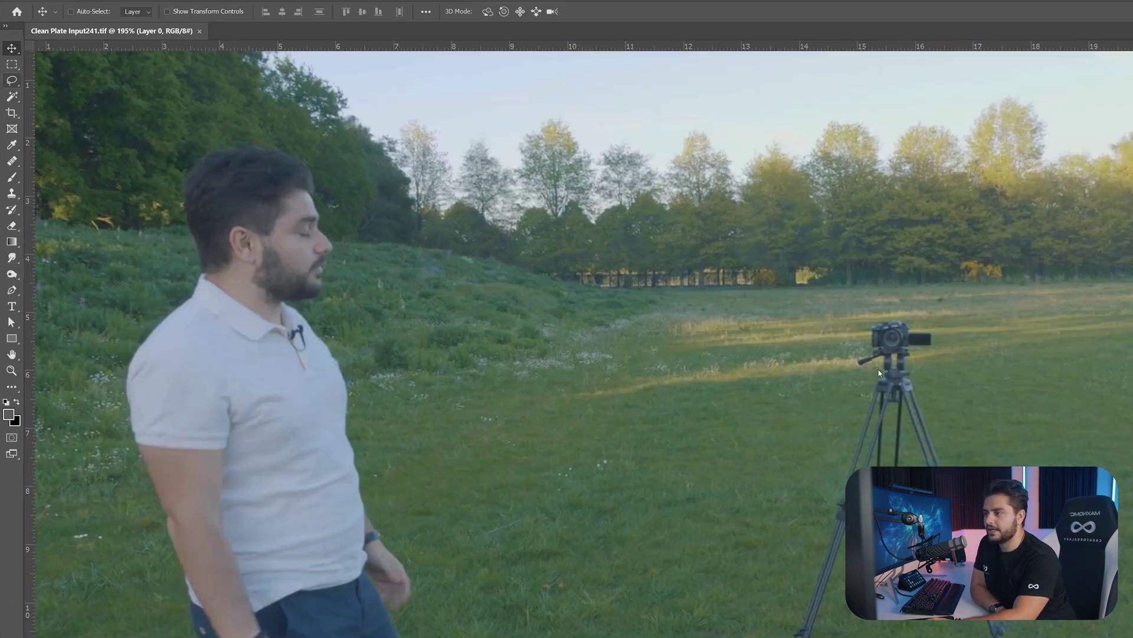
key(l)
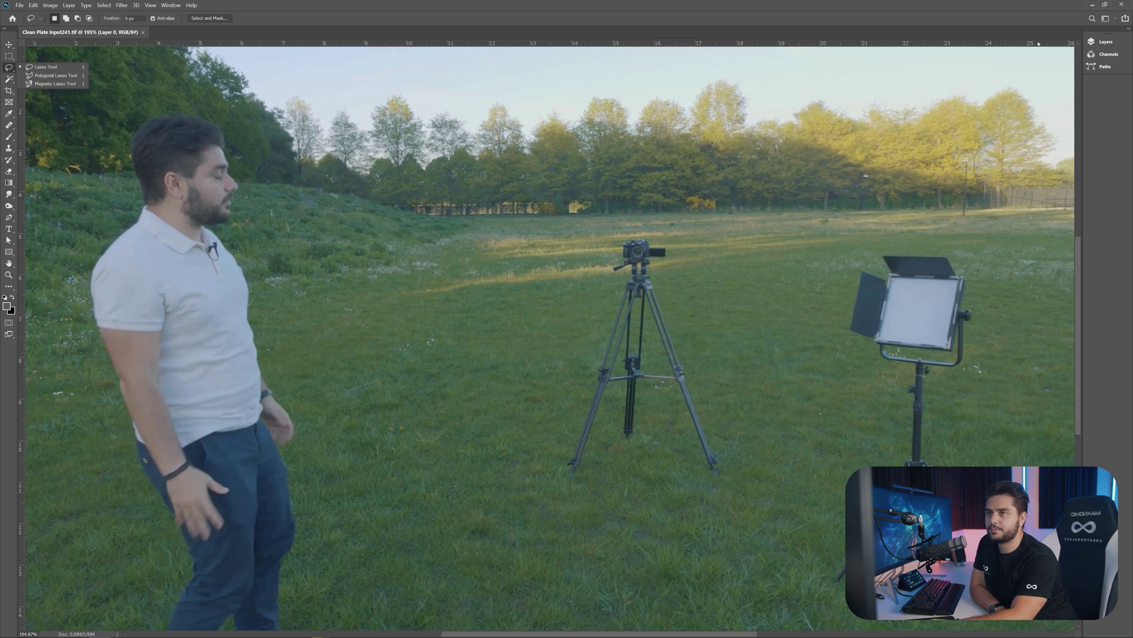
click(1105, 44)
drag(905, 95, 1055, 353)
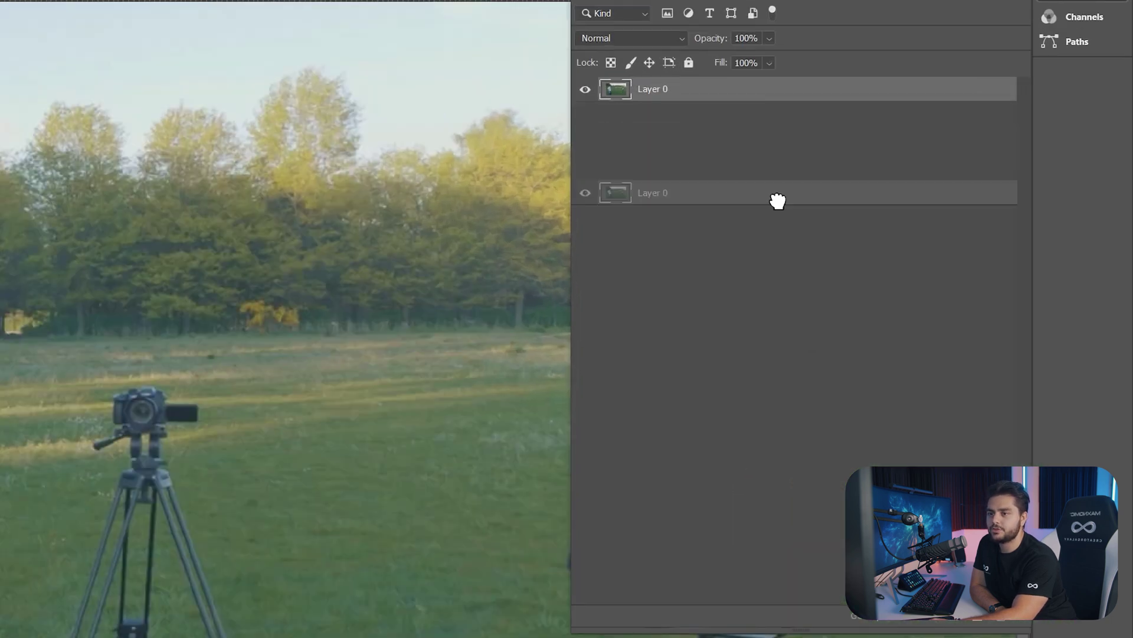
drag(979, 620, 978, 623)
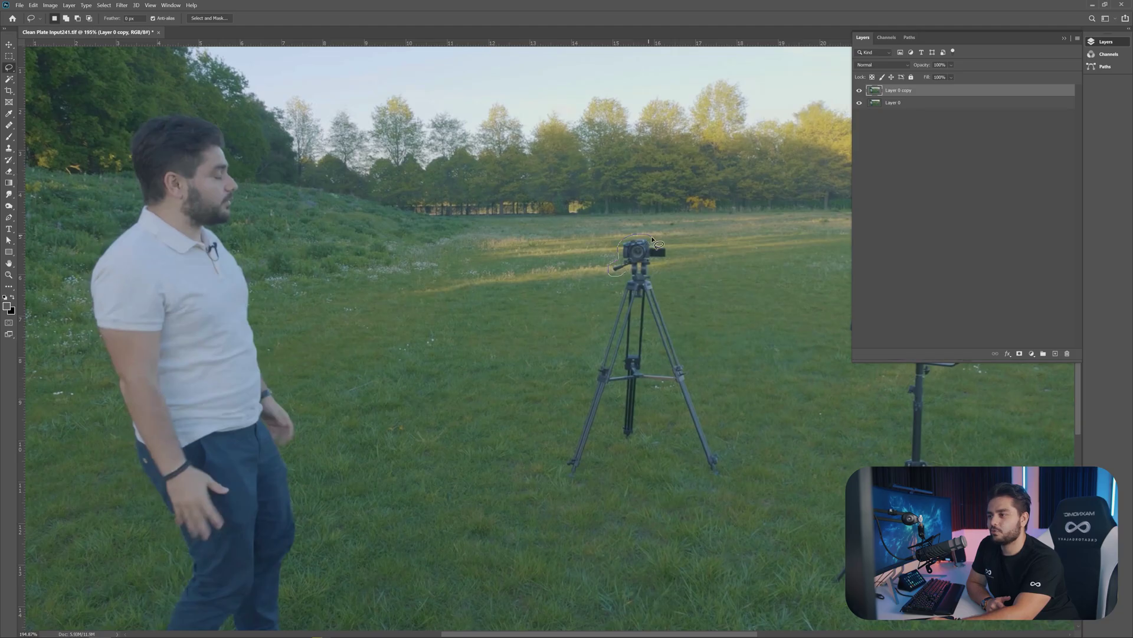
Step: Select the camera and its tripod with a freehand Lasso outline, subtracting the grass gaps between the tripod legs
mouse_move(668, 246)
mouse_down()
mouse_move(628, 443)
mouse_move(617, 380)
mouse_up()
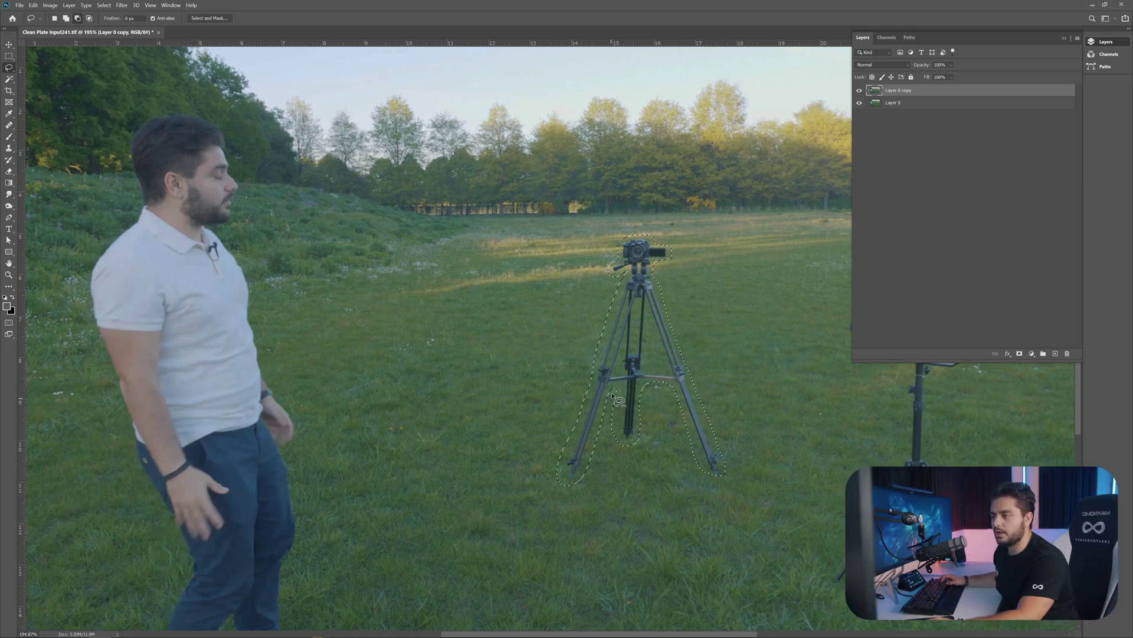
drag(614, 453, 562, 463)
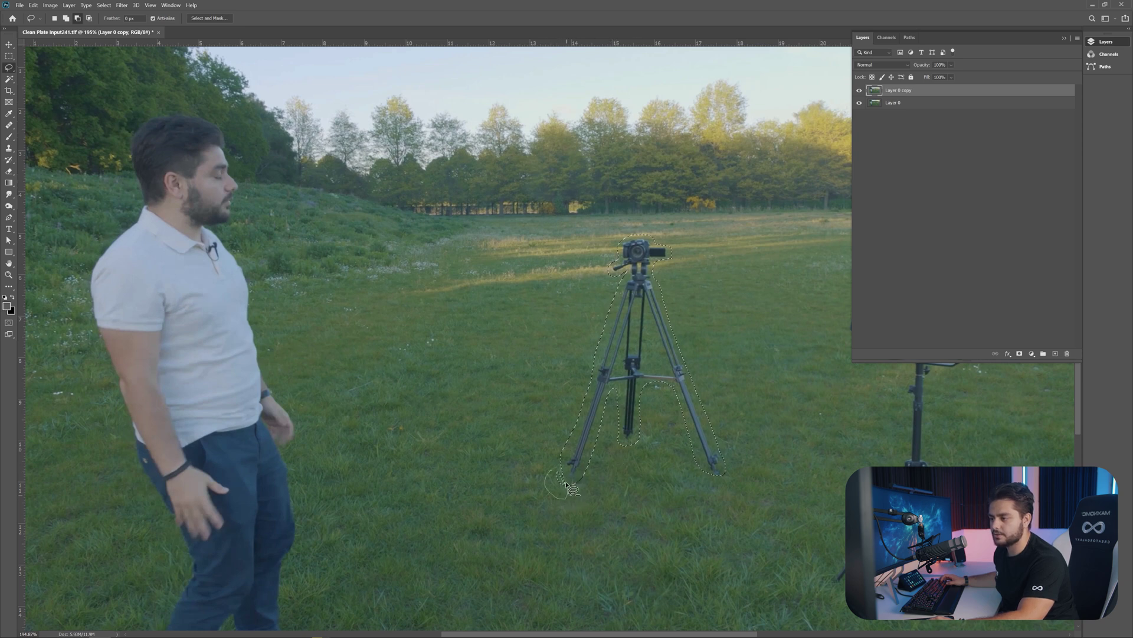
drag(545, 468, 547, 470)
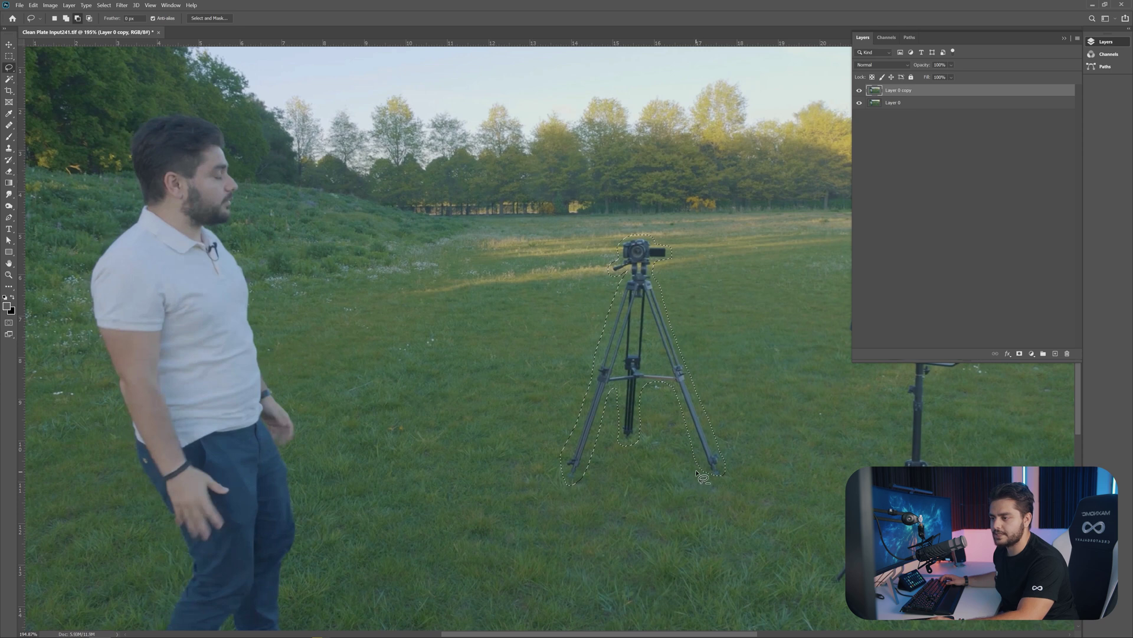
drag(691, 481, 692, 482)
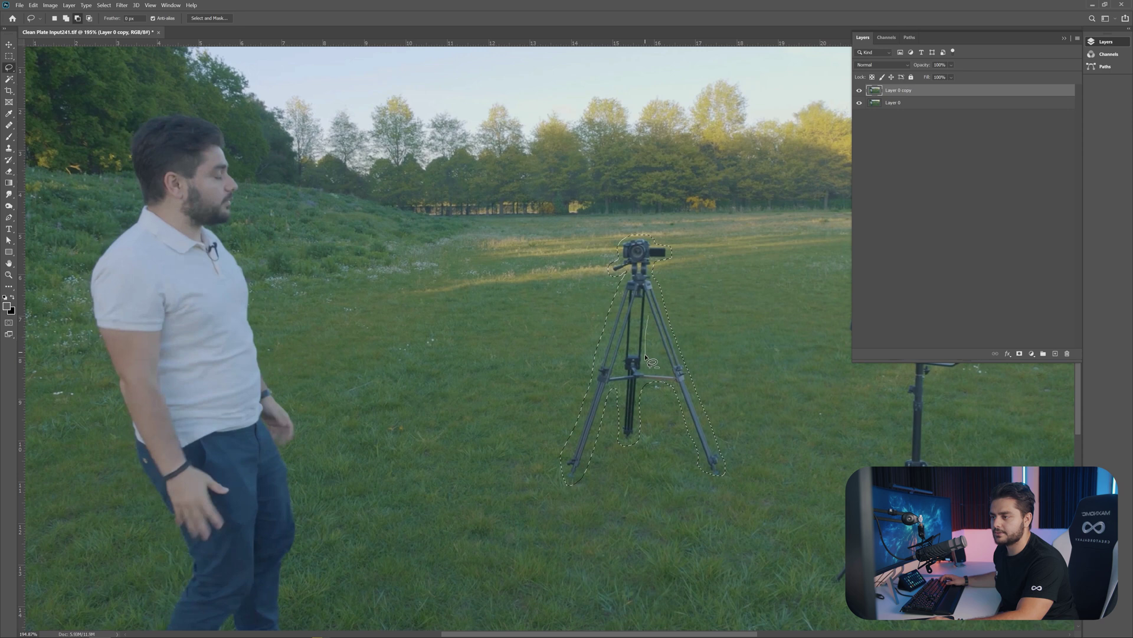
drag(653, 319, 653, 320)
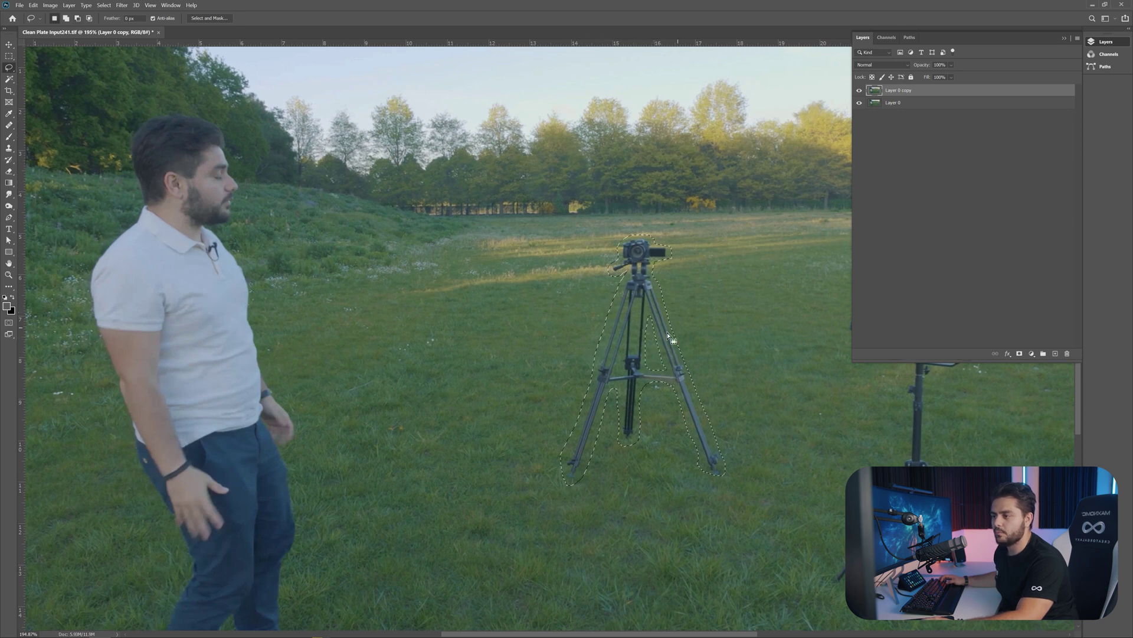
Step: Fill the camera and tripod selection using Content-Aware with Color Adaptation, Normal mode and 100% opacity
right_click(635, 322)
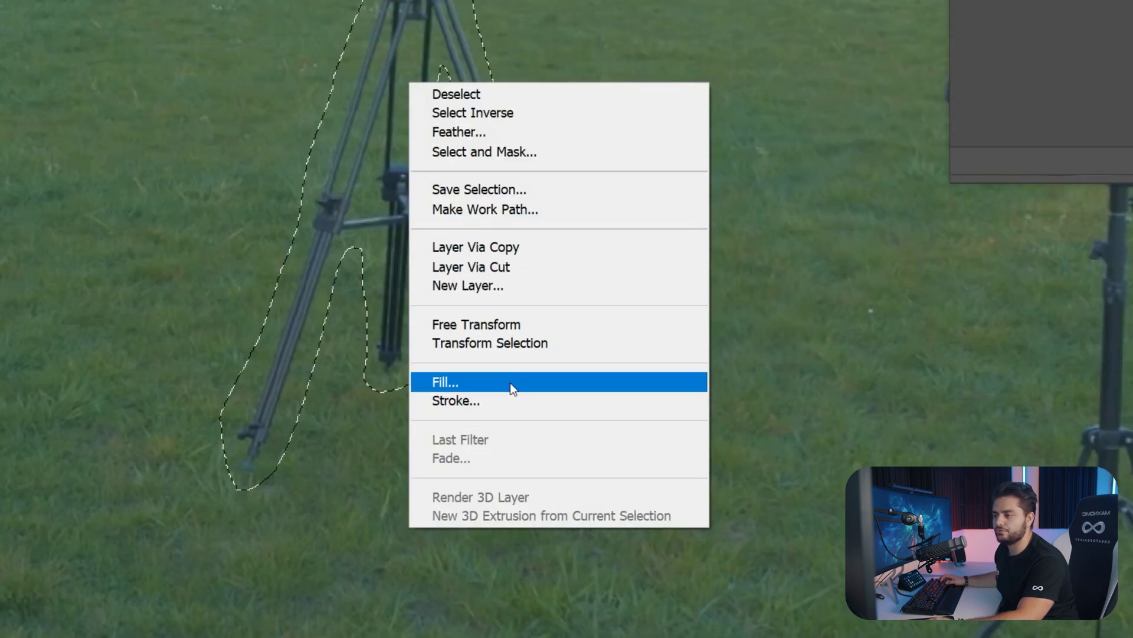
click(510, 382)
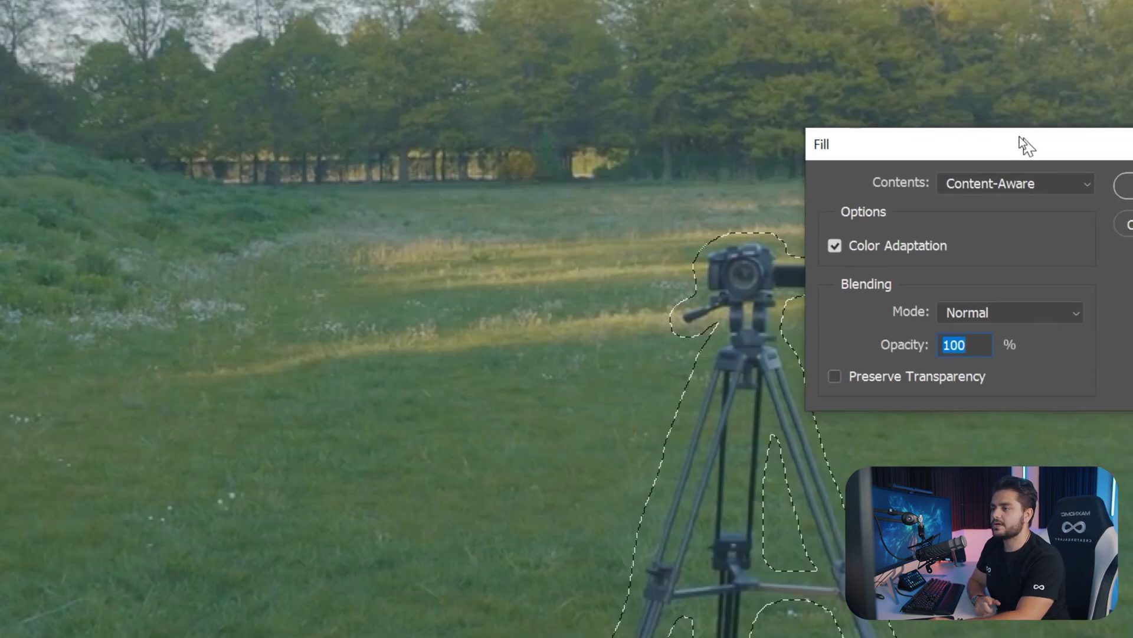
drag(1026, 145, 540, 114)
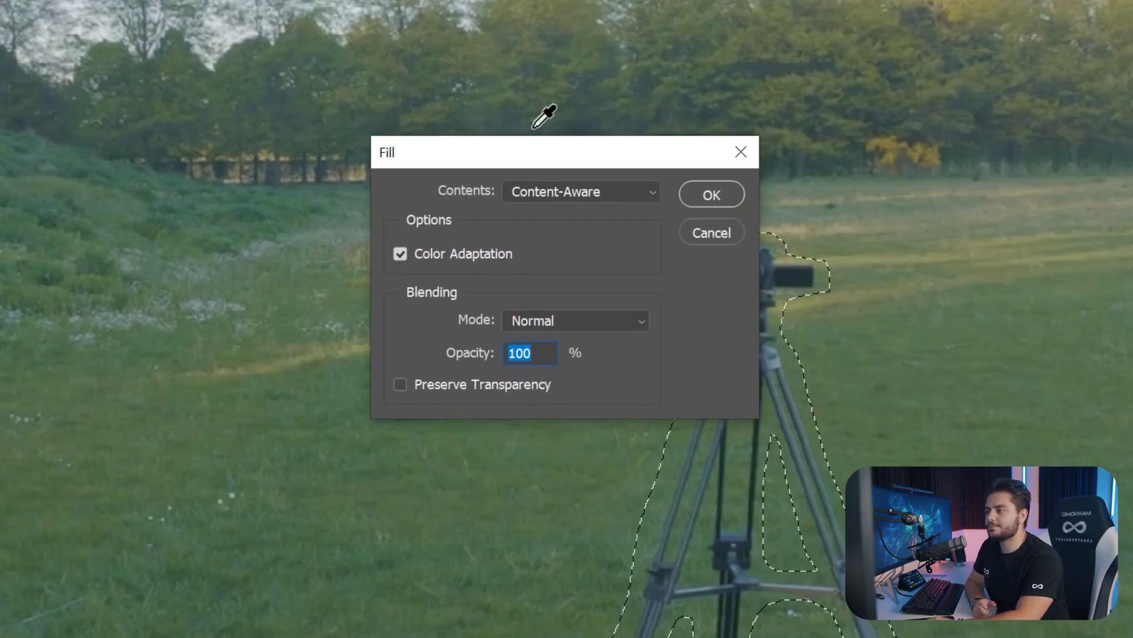
click(589, 202)
click(553, 295)
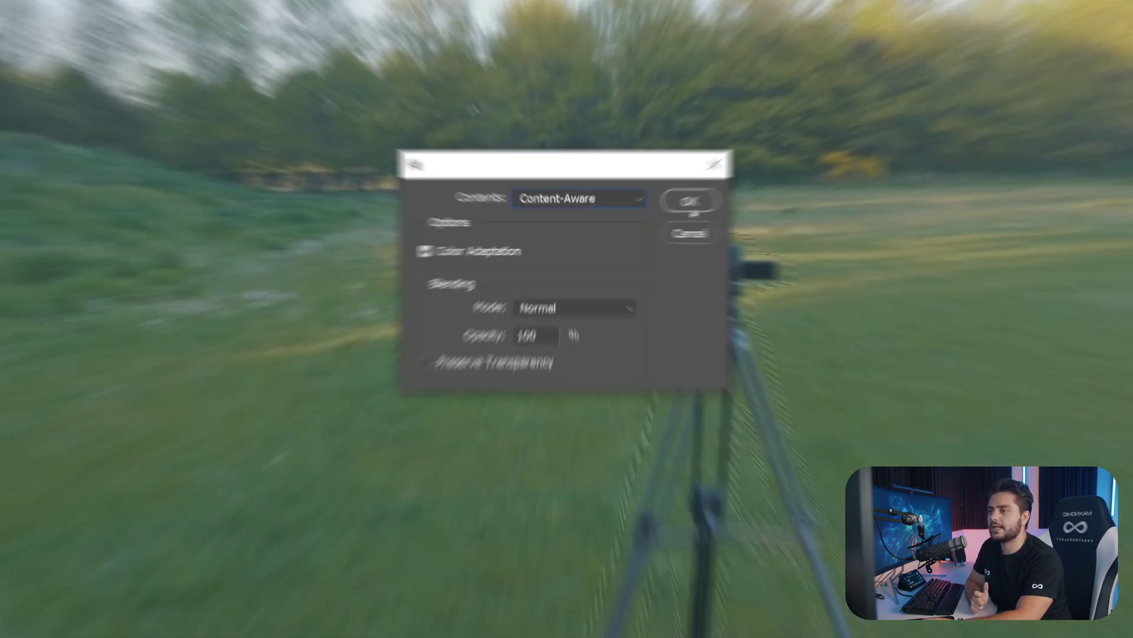
click(711, 194)
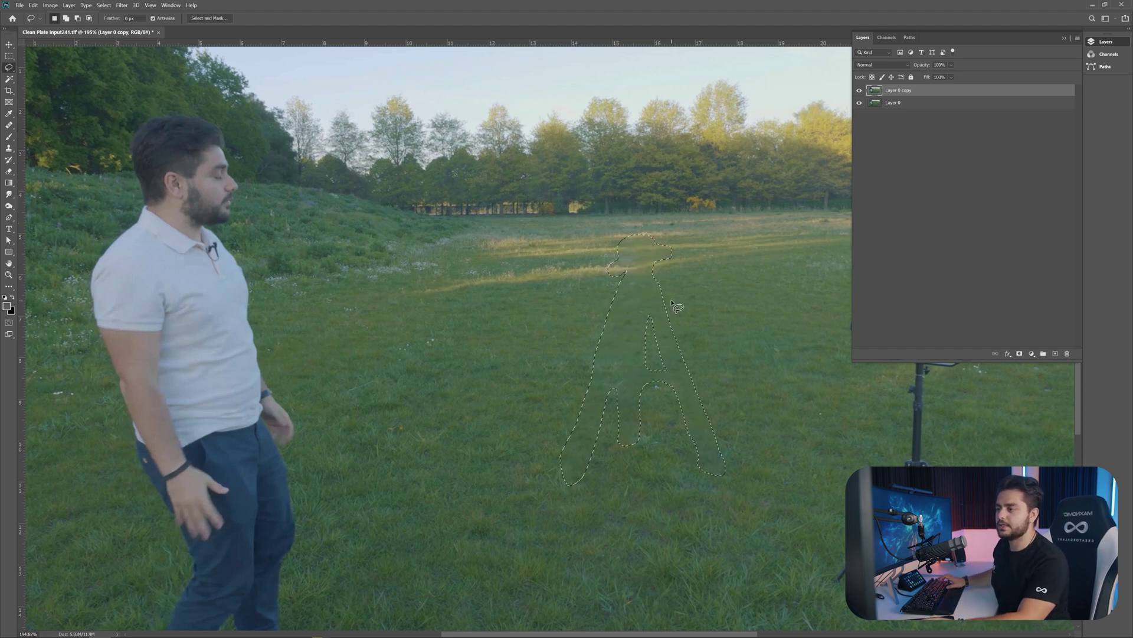
Step: Clear the selection, activate the Clone Stamp tool, and compare the filled tripod area with the original by toggling Layer 0 copy's visibility
scroll(692, 297, up, 2)
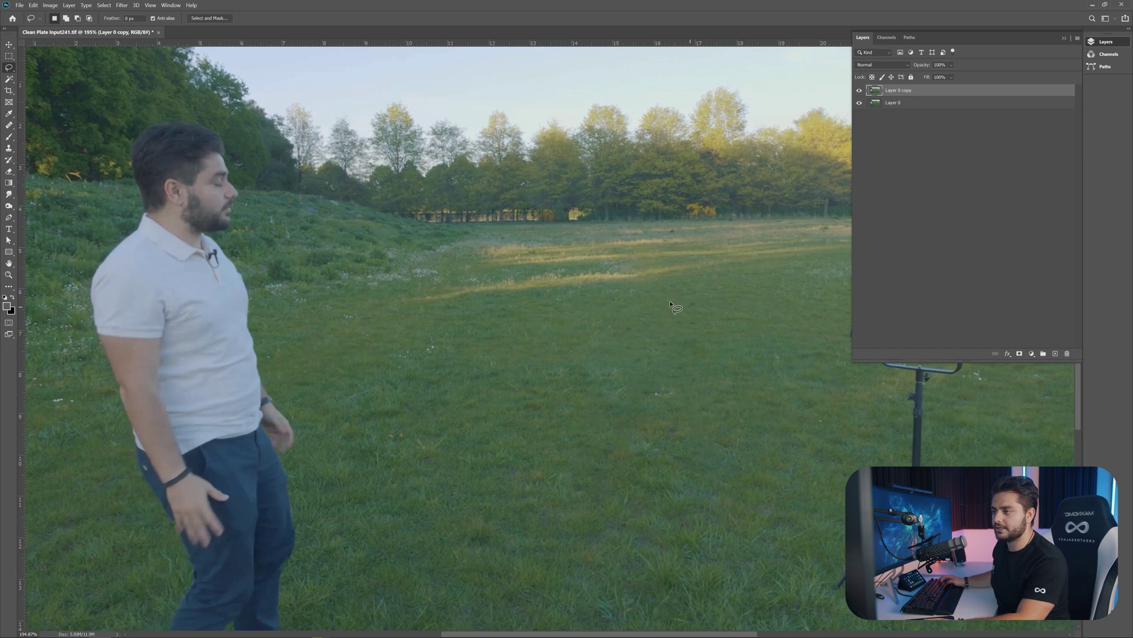
scroll(647, 356, up, 2)
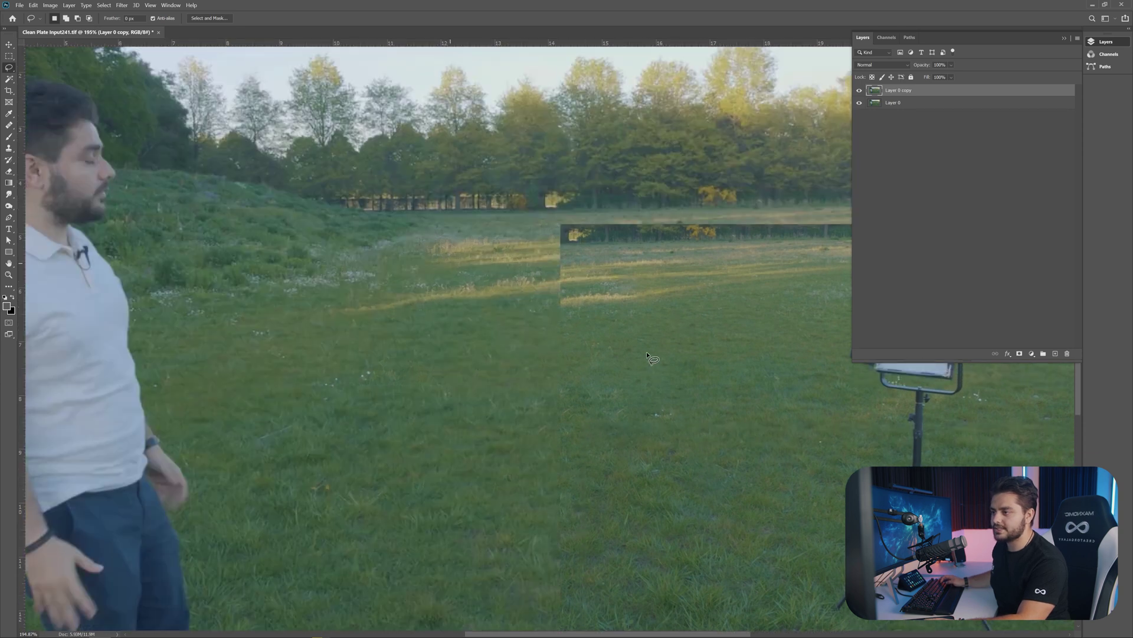
scroll(647, 356, up, 1)
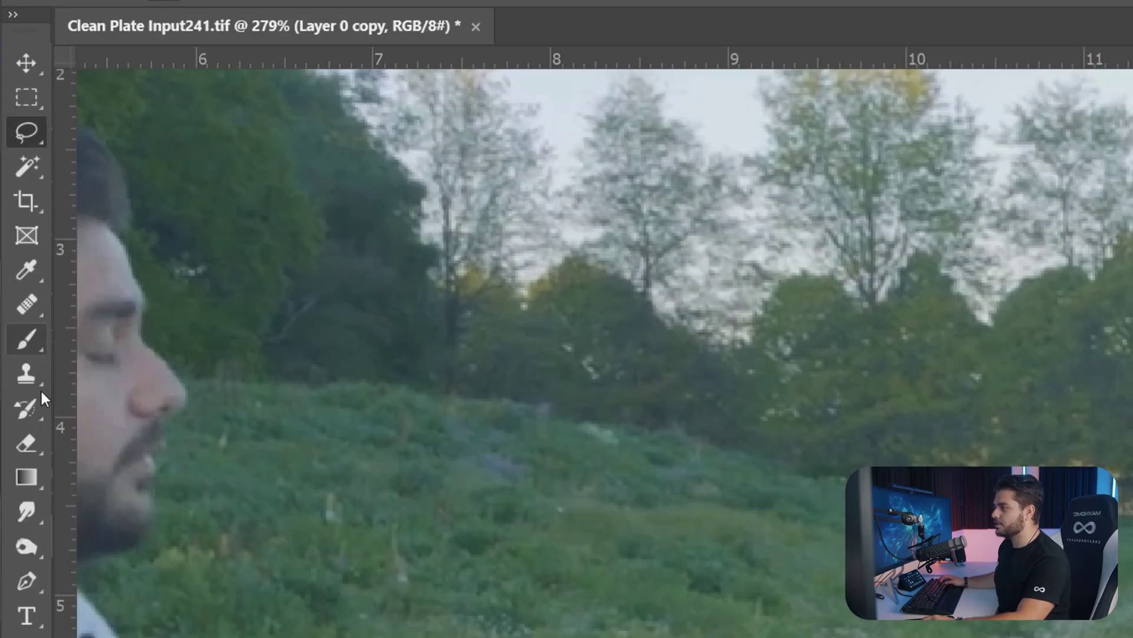
key(s)
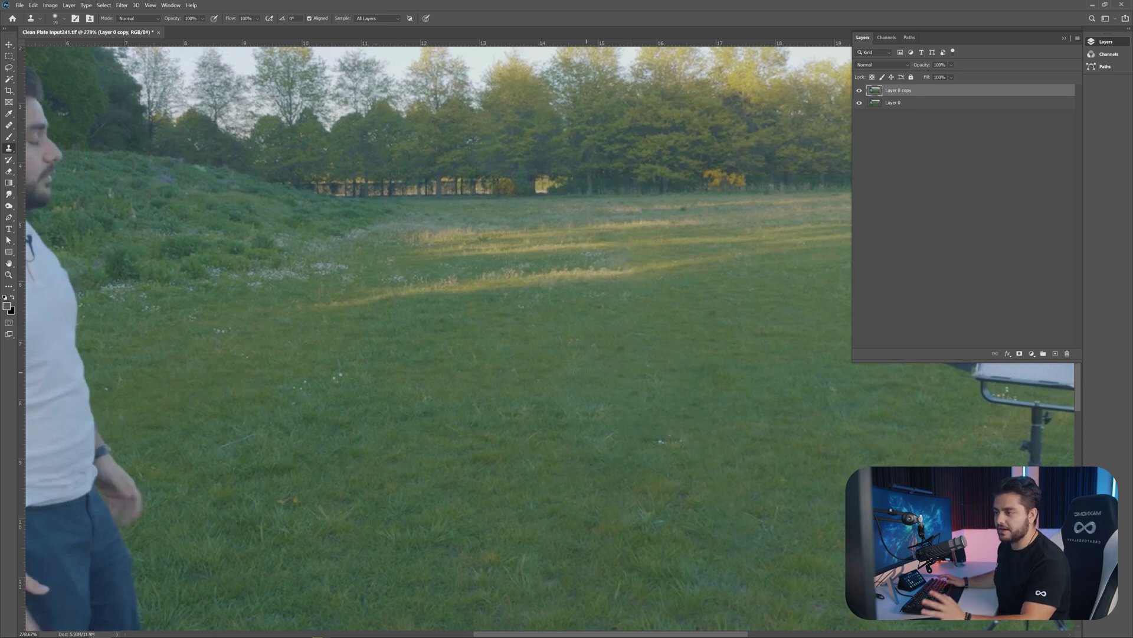
click(859, 92)
click(859, 92)
click(859, 92)
click(859, 91)
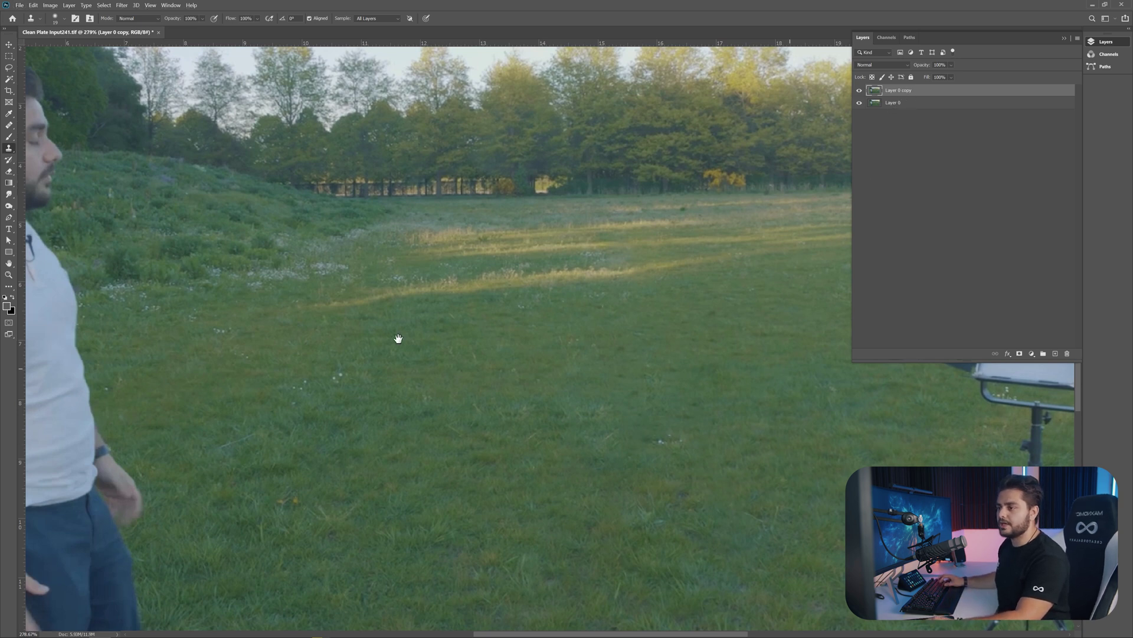
Step: Outline the light and its stand with the Lasso tool, remove them with a Content-Aware fill, and deselect
drag(398, 338, 358, 335)
scroll(480, 313, down, 5)
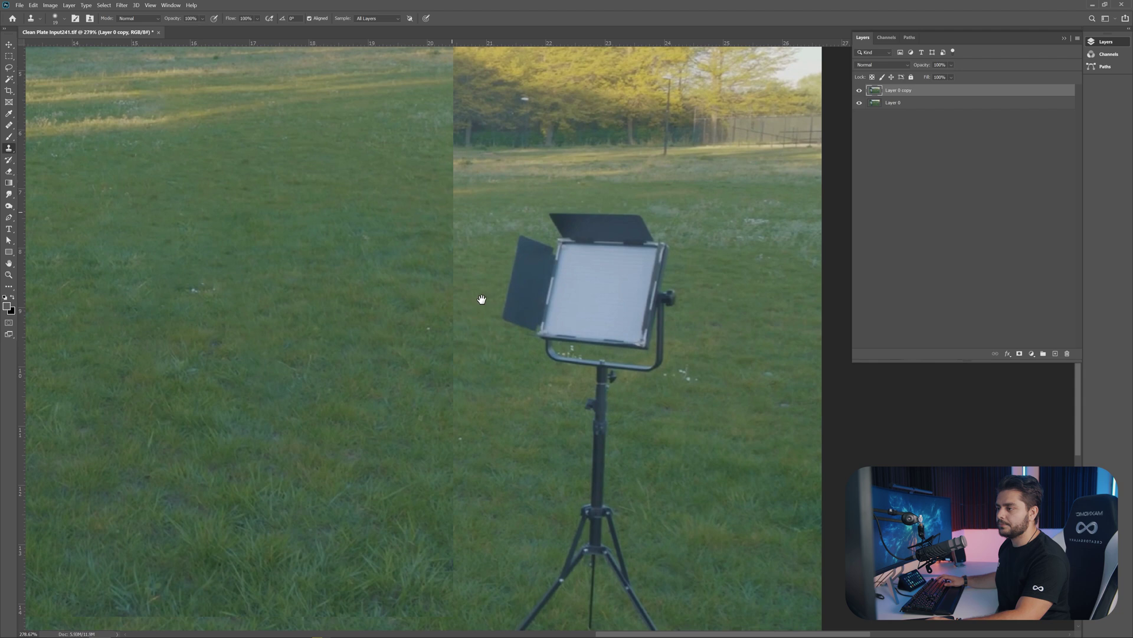
key(l)
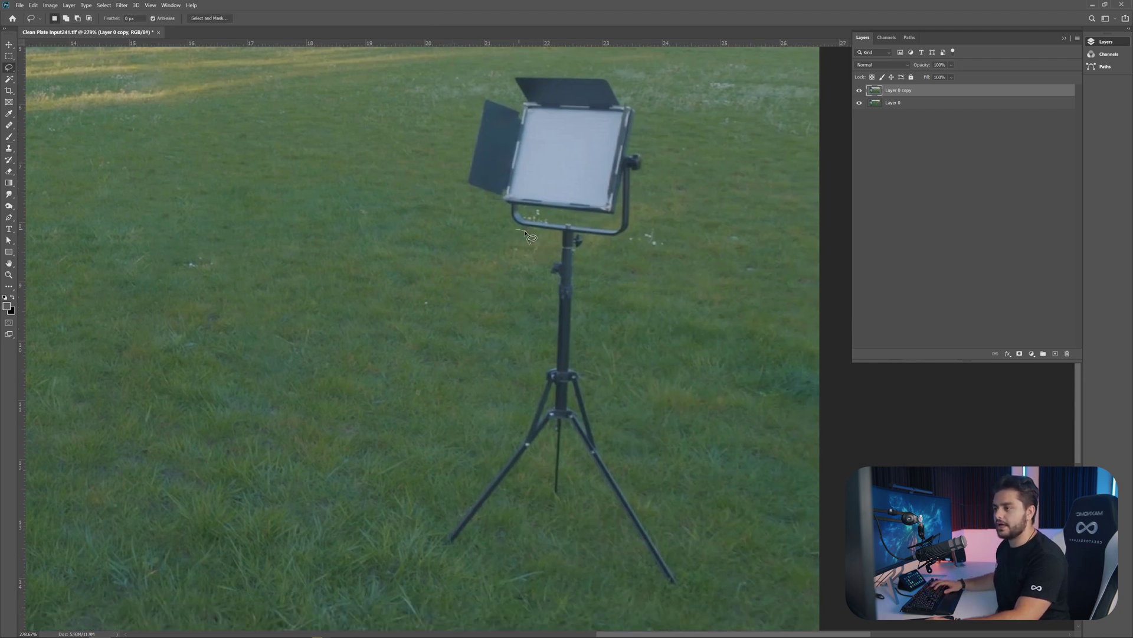
mouse_move(554, 287)
mouse_down()
mouse_move(549, 366)
mouse_move(614, 74)
mouse_move(517, 230)
mouse_up()
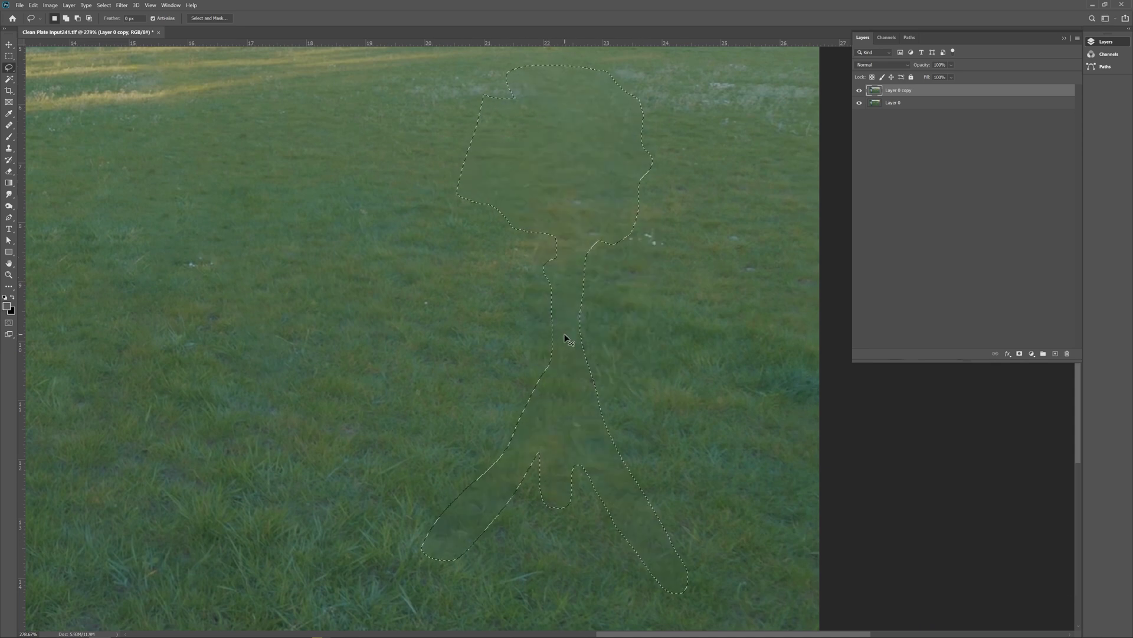
key(ctrl+d)
Step: Outline the actor with the Lasso tool and remove him with a Content-Aware fill
scroll(565, 338, down, 2)
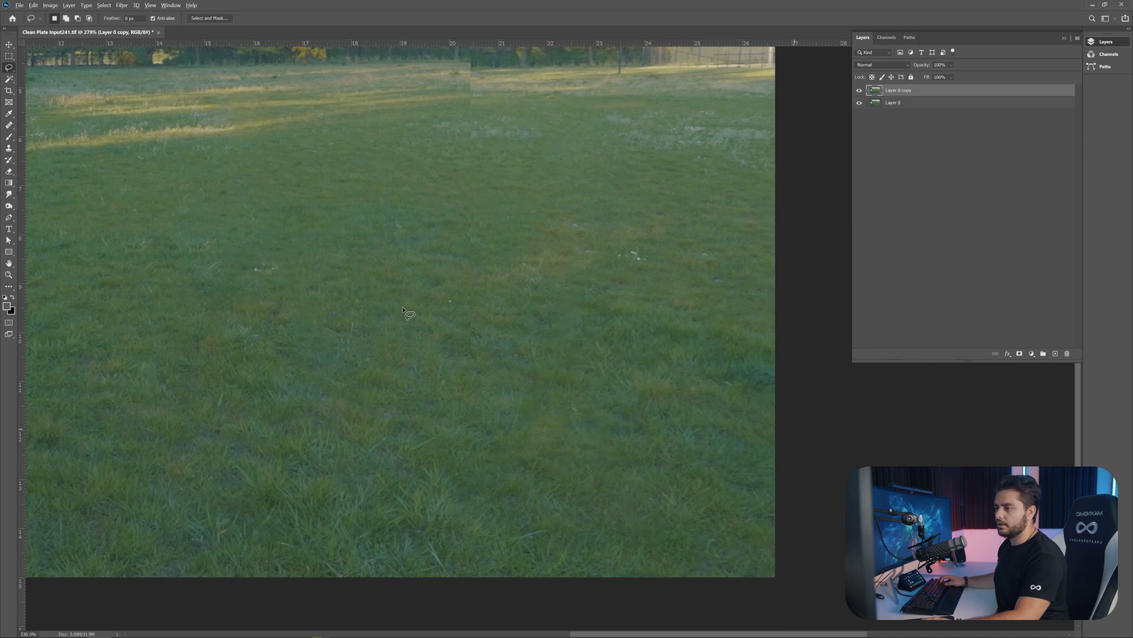
drag(297, 270, 585, 299)
drag(349, 264, 559, 253)
scroll(380, 302, down, 3)
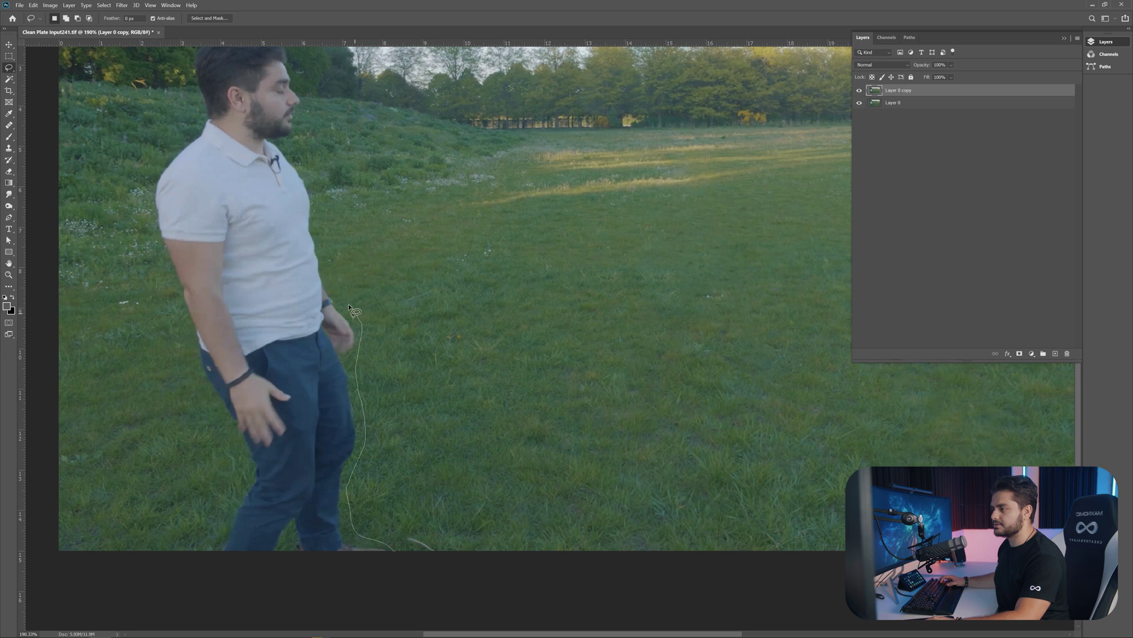
mouse_move(329, 275)
mouse_down()
mouse_move(319, 199)
mouse_move(304, 131)
mouse_up()
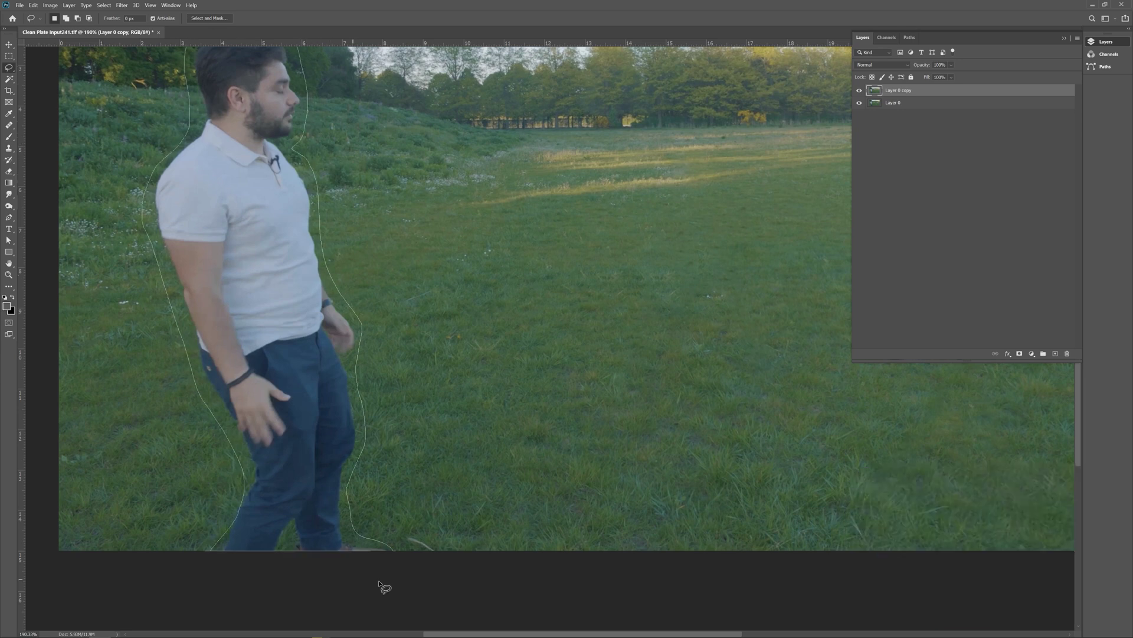
right_click(331, 341)
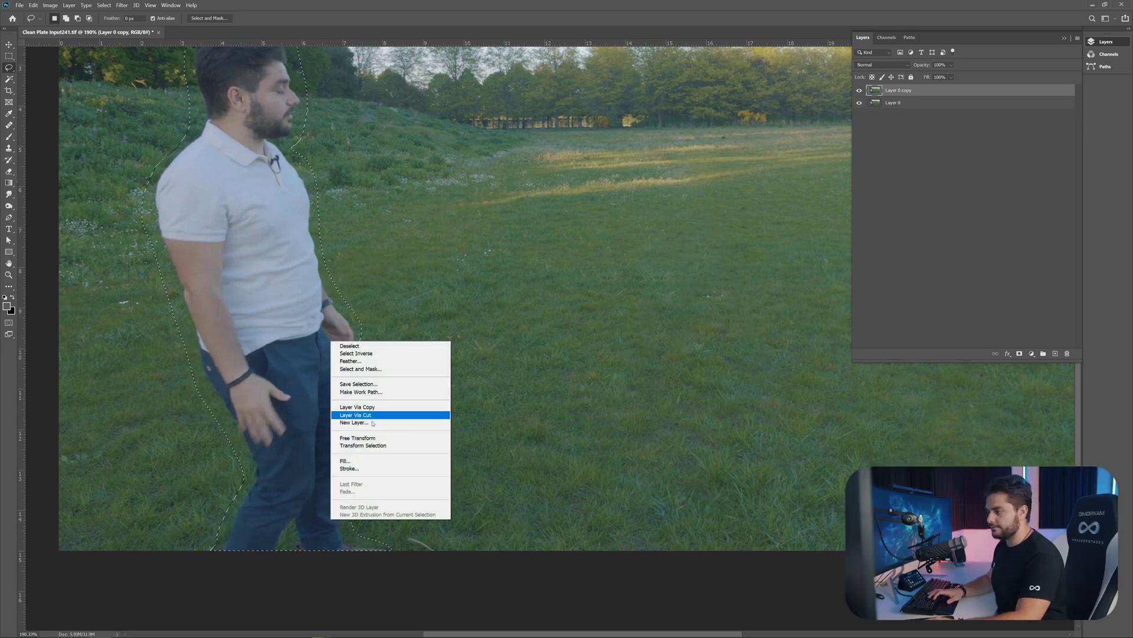
click(353, 467)
key(Return)
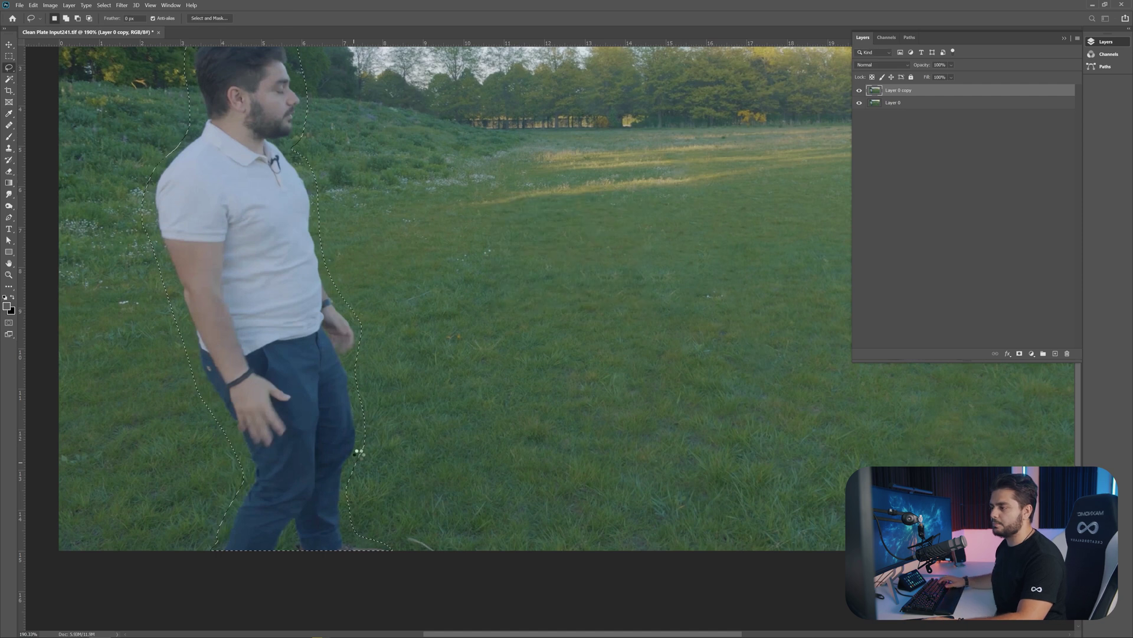
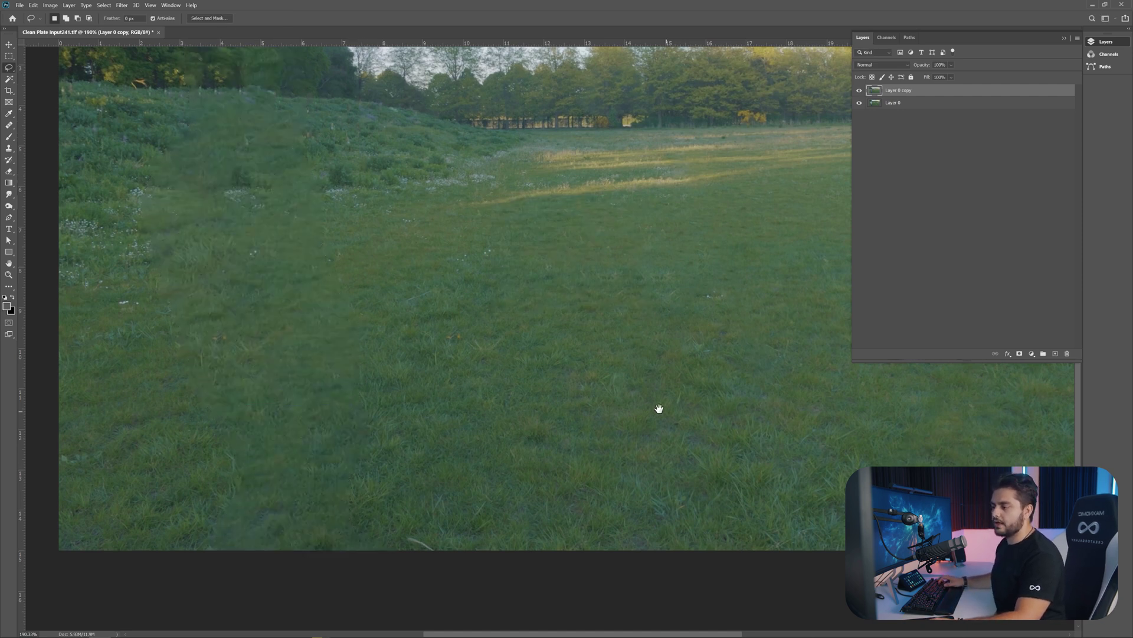
Step: Compare the cleaned field with the original image by toggling the visibility of Layer 0 copy
click(857, 93)
click(859, 94)
click(859, 93)
click(859, 94)
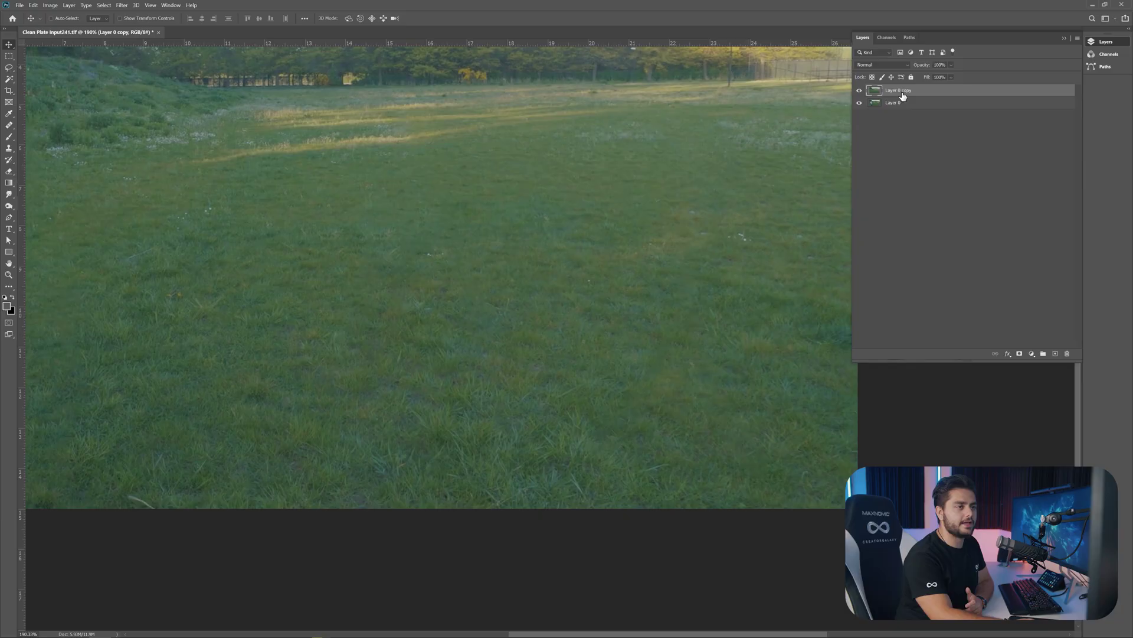
Step: Move Layer 0 above Layer 0 copy and activate the Eraser with the Soft Round brush
drag(891, 93, 891, 109)
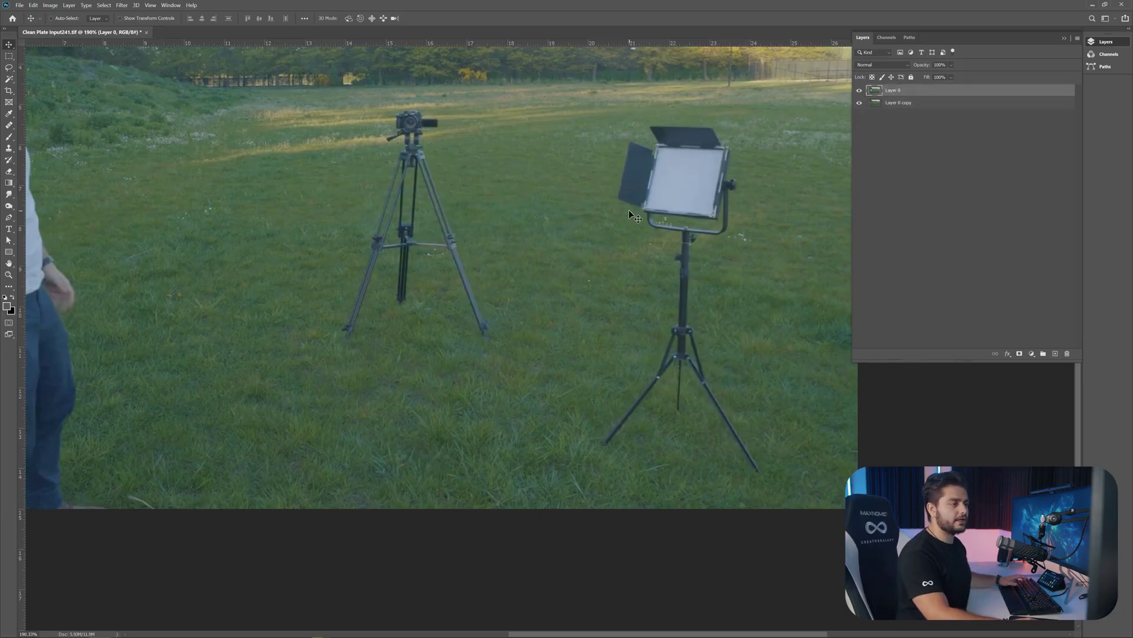
key(e)
scroll(679, 178, up, 3)
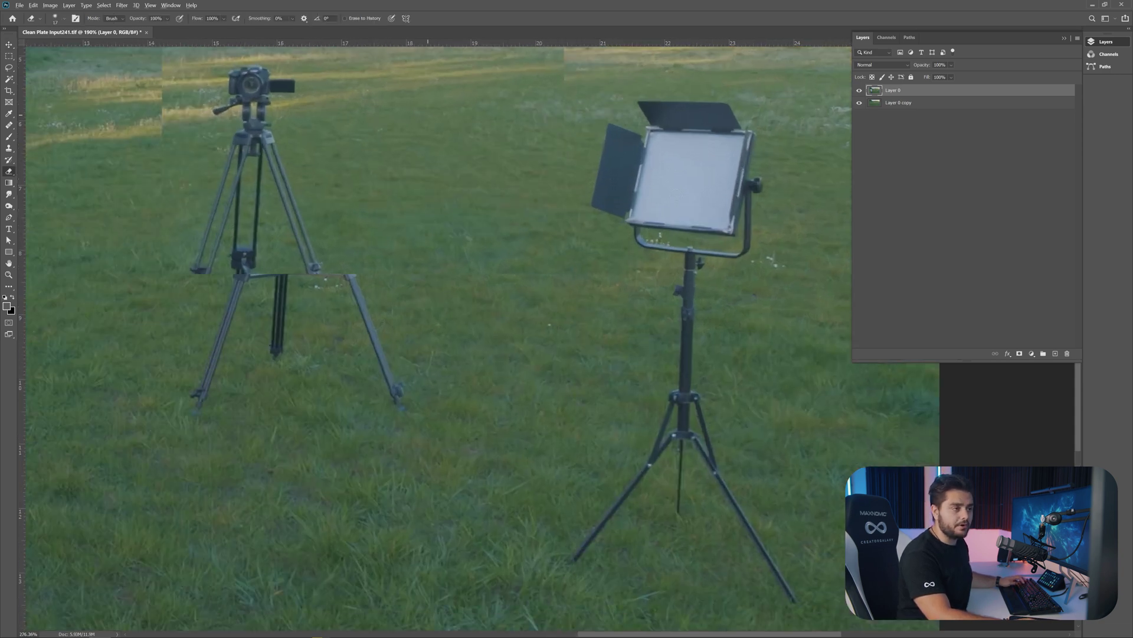
scroll(649, 213, up, 3)
scroll(636, 228, up, 1)
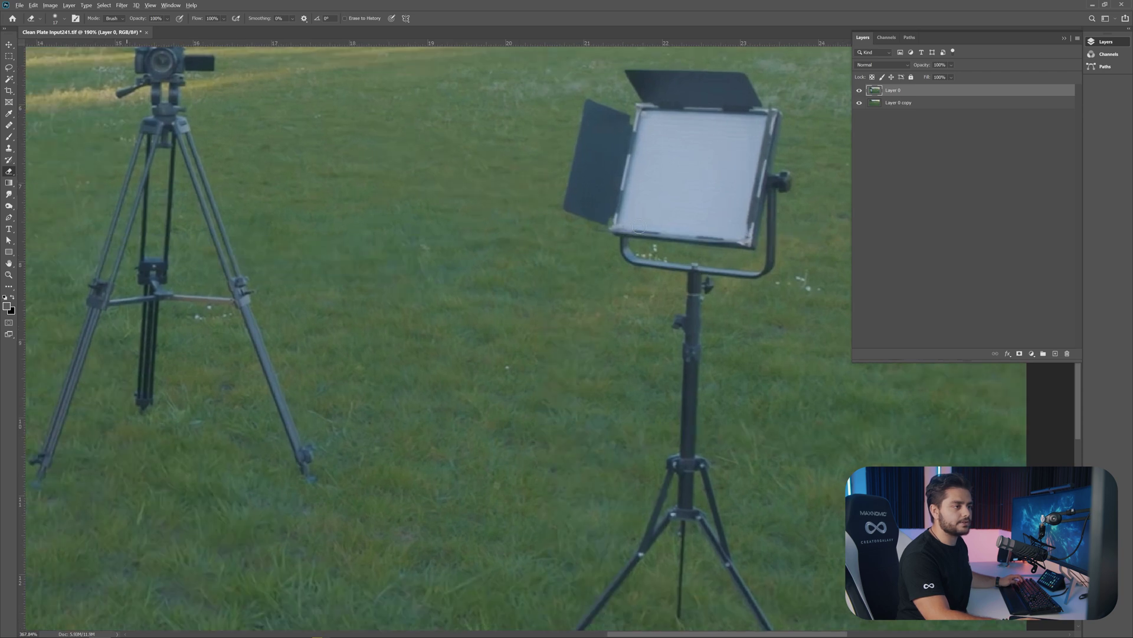
scroll(589, 234, up, 3)
right_click(617, 112)
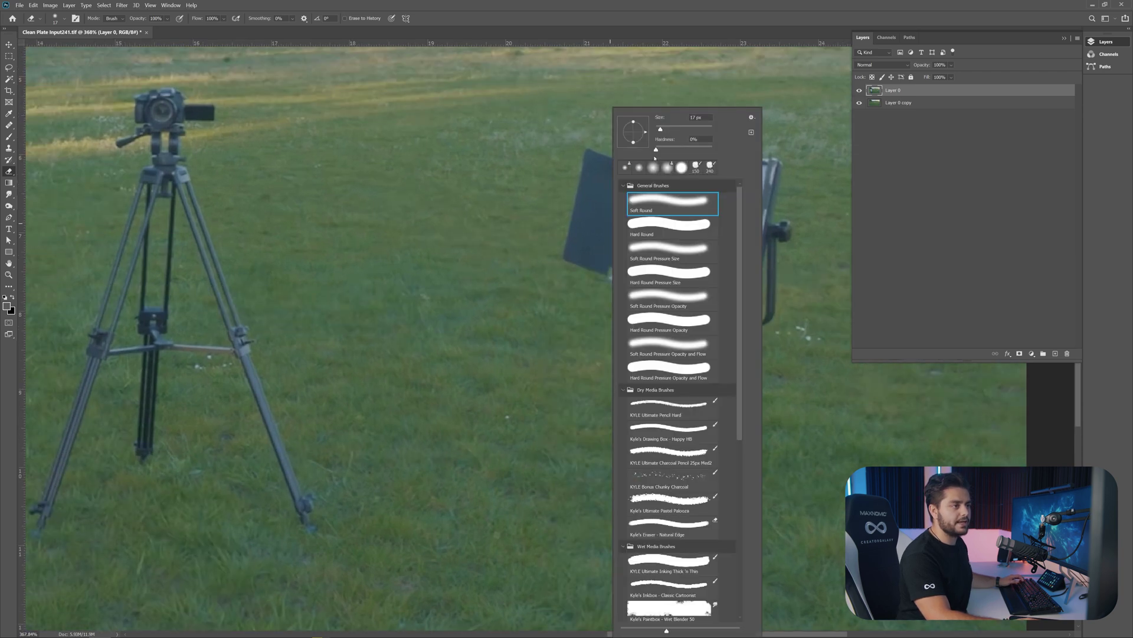
key(Escape)
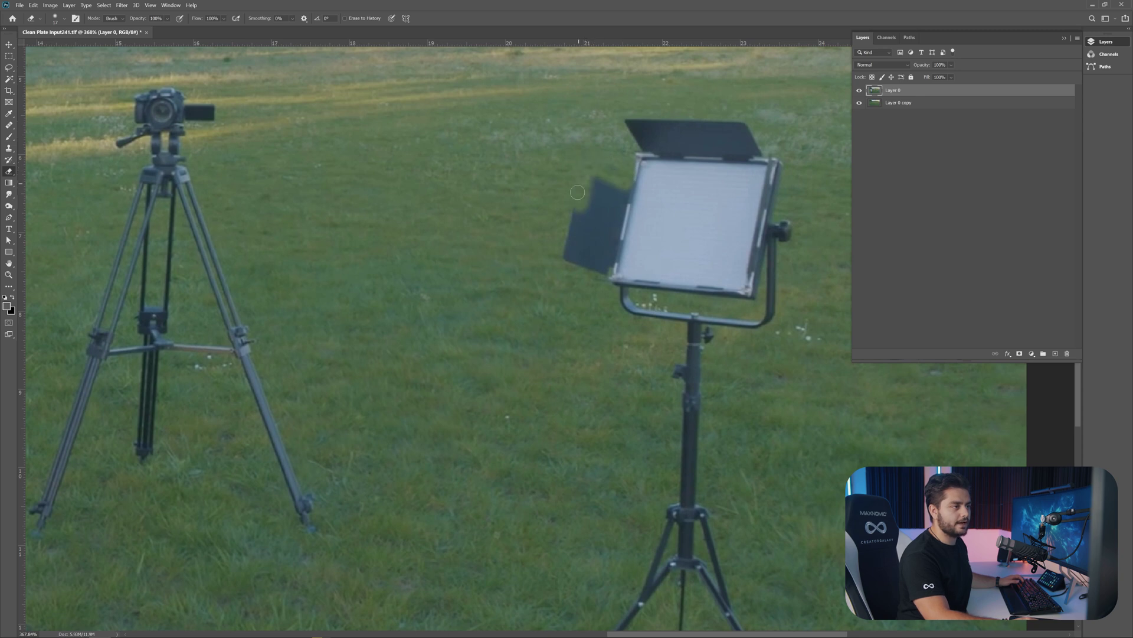
Step: Erase the light, its barn doors and stand, and the camera tripod from Layer 0
drag(617, 269, 589, 228)
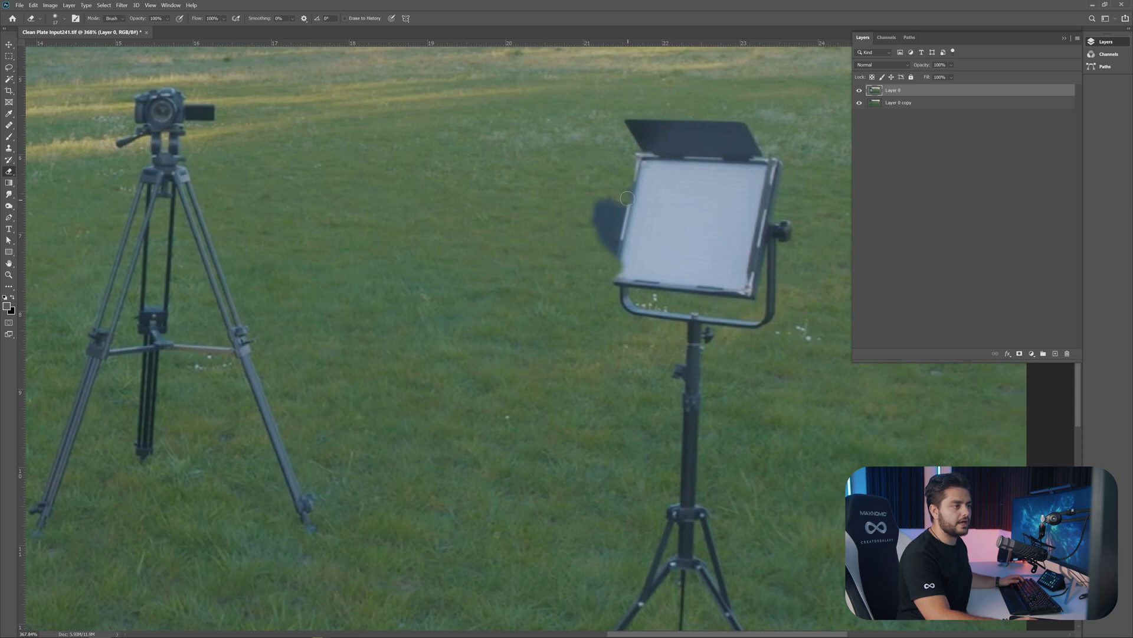
mouse_move(627, 229)
mouse_down()
mouse_move(627, 251)
mouse_move(608, 246)
mouse_move(607, 205)
mouse_up()
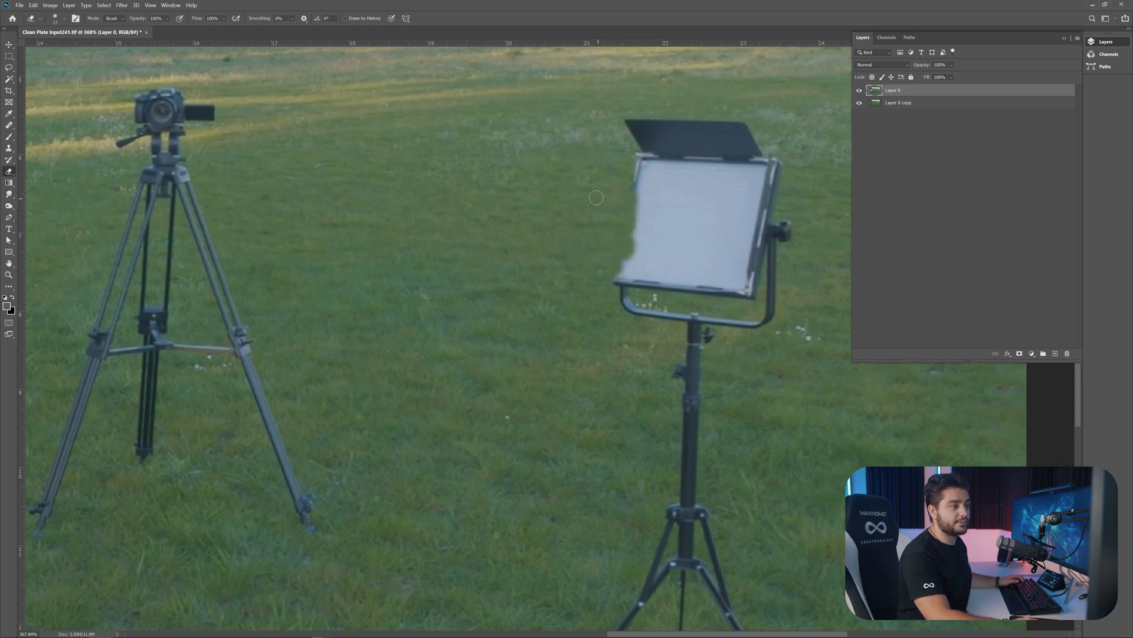
mouse_move(625, 121)
mouse_down()
mouse_move(709, 121)
mouse_move(752, 138)
mouse_move(650, 142)
mouse_move(751, 188)
mouse_move(769, 285)
mouse_move(730, 253)
mouse_move(691, 330)
mouse_up()
scroll(708, 414, down, 3)
drag(732, 413, 779, 501)
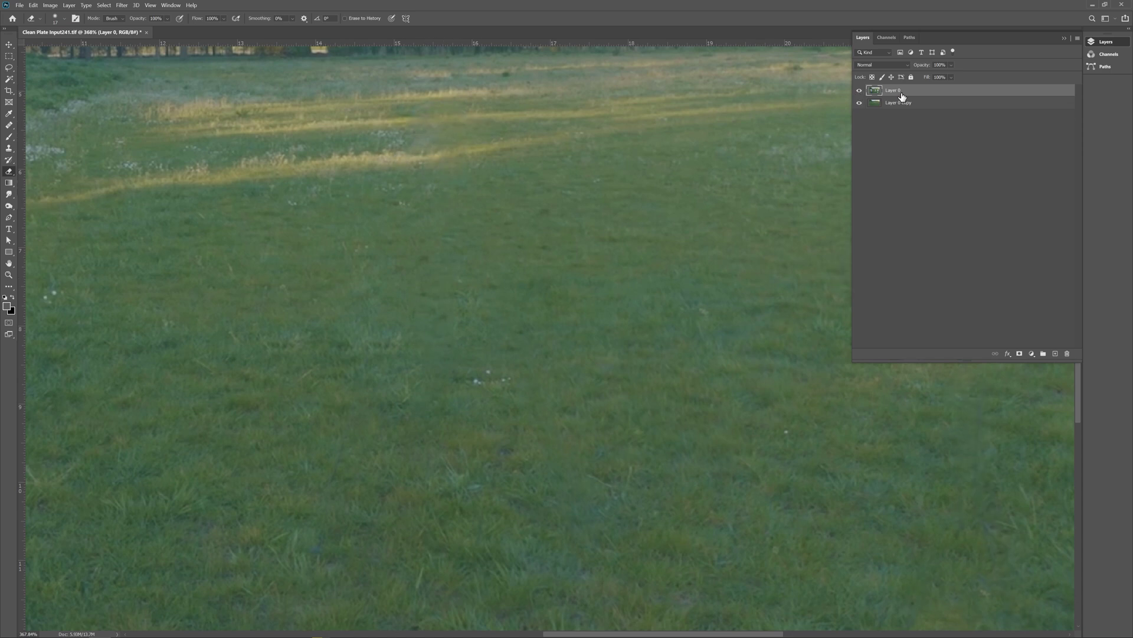
Step: Merge Layer 0 and Layer 0 copy into one layer and save the cleanplate image
shift+click(919, 104)
right_click(919, 105)
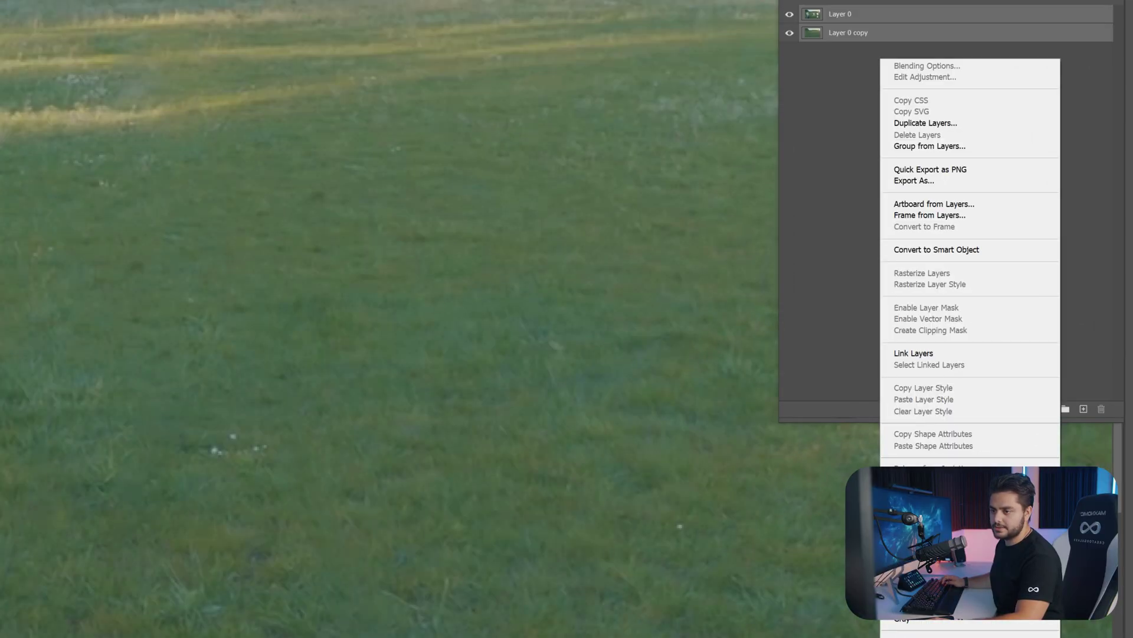
click(850, 177)
right_click(896, 35)
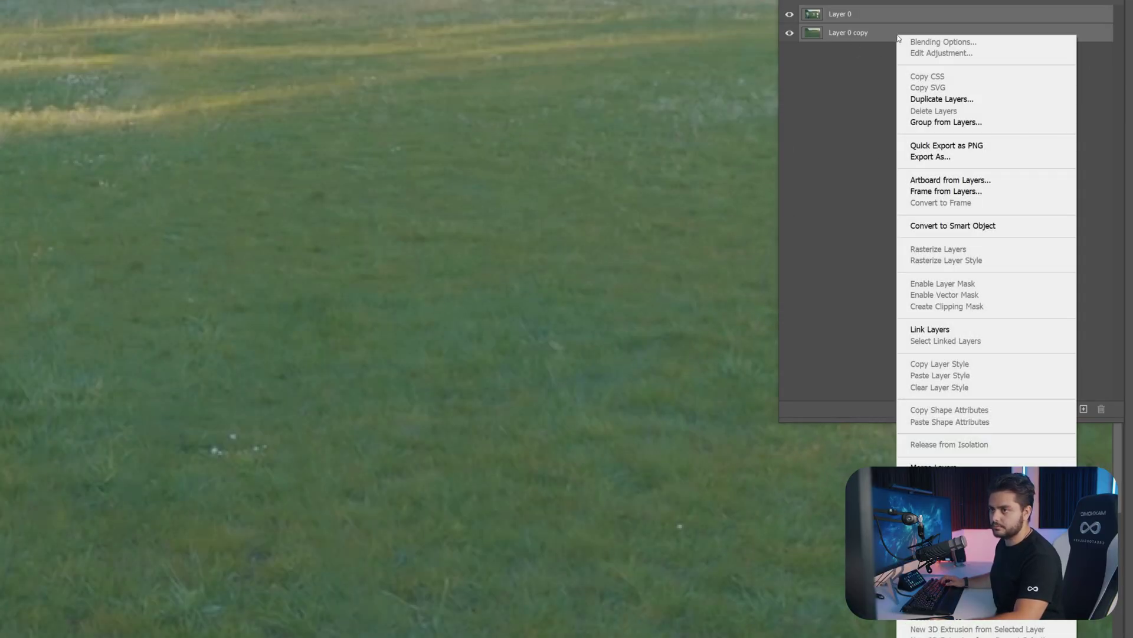
click(934, 467)
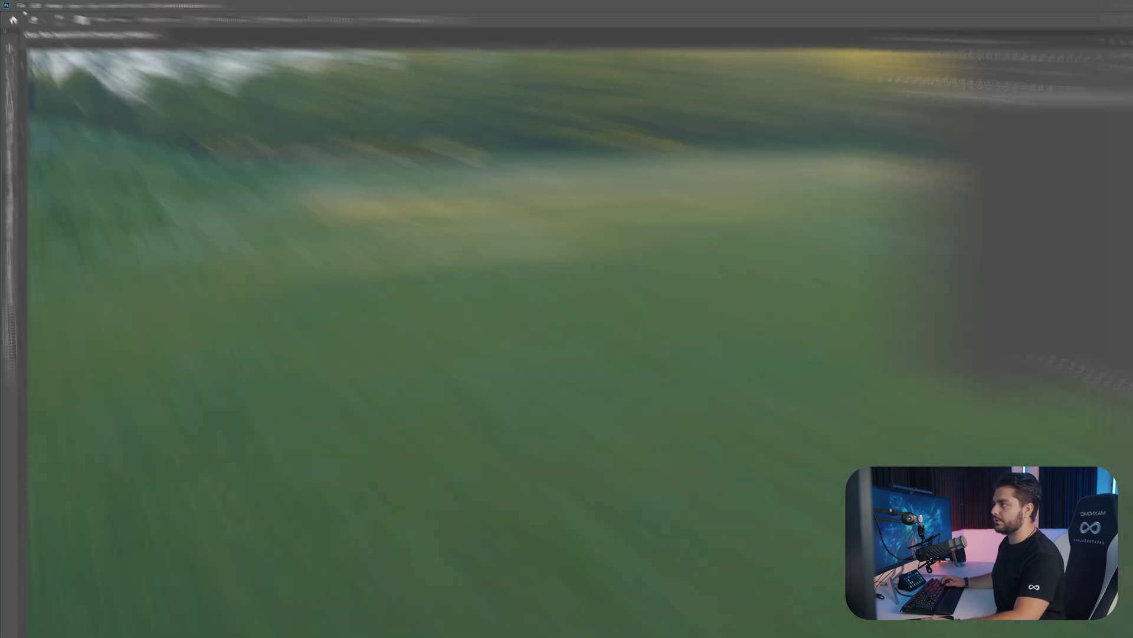
click(23, 6)
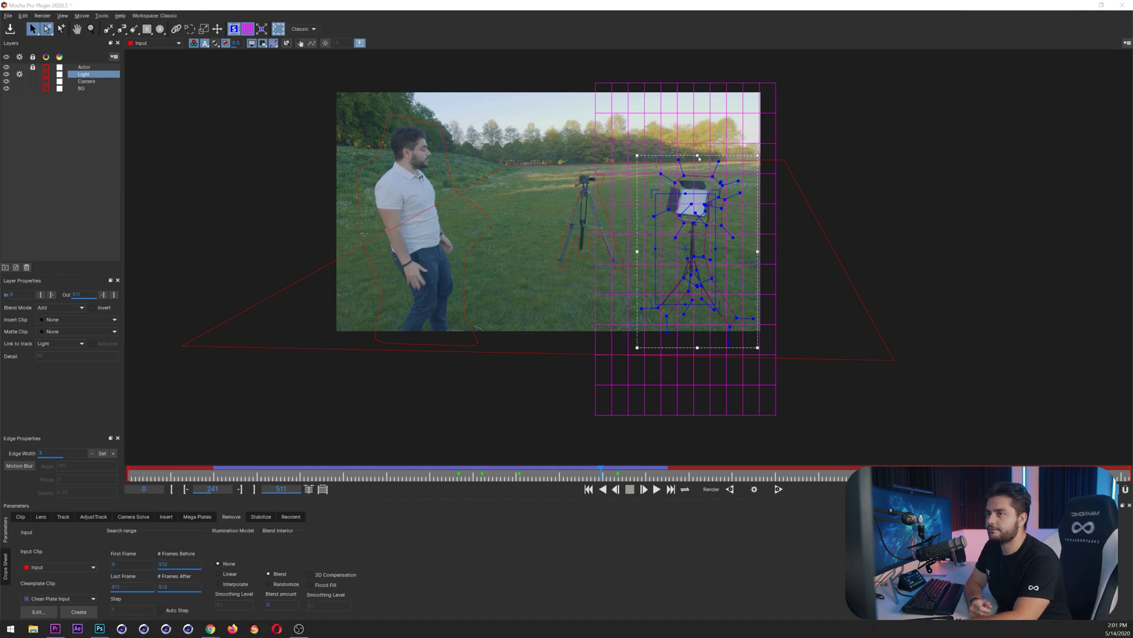
Step: Switch to Mocha Pro, close it while saving the project changes, and return to the Premiere Pro timeline
click(1123, 5)
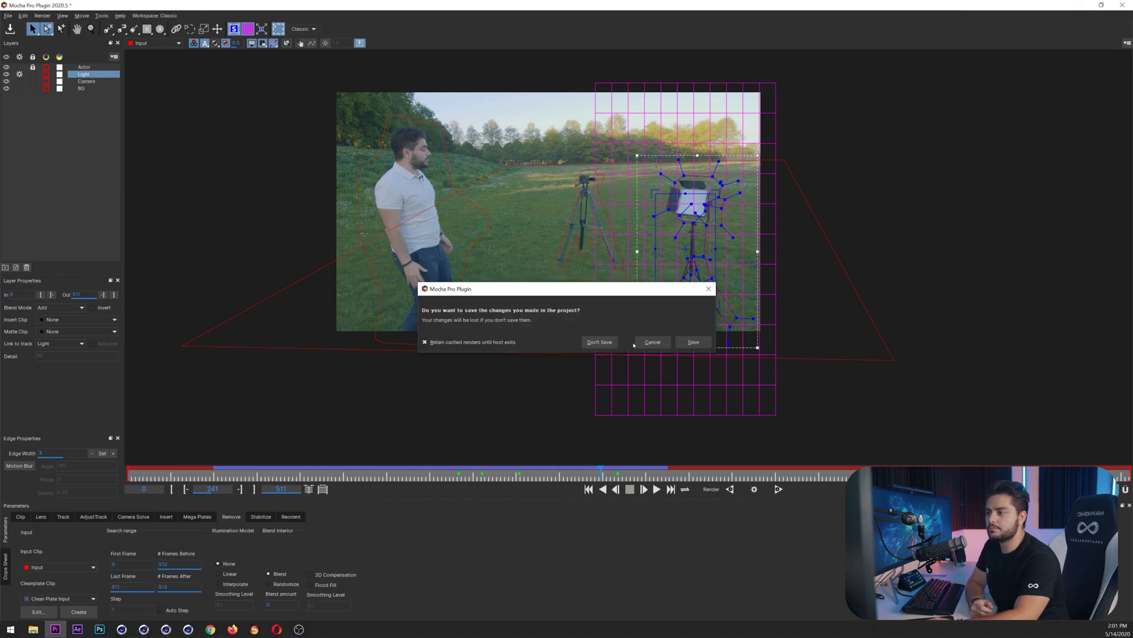
click(695, 342)
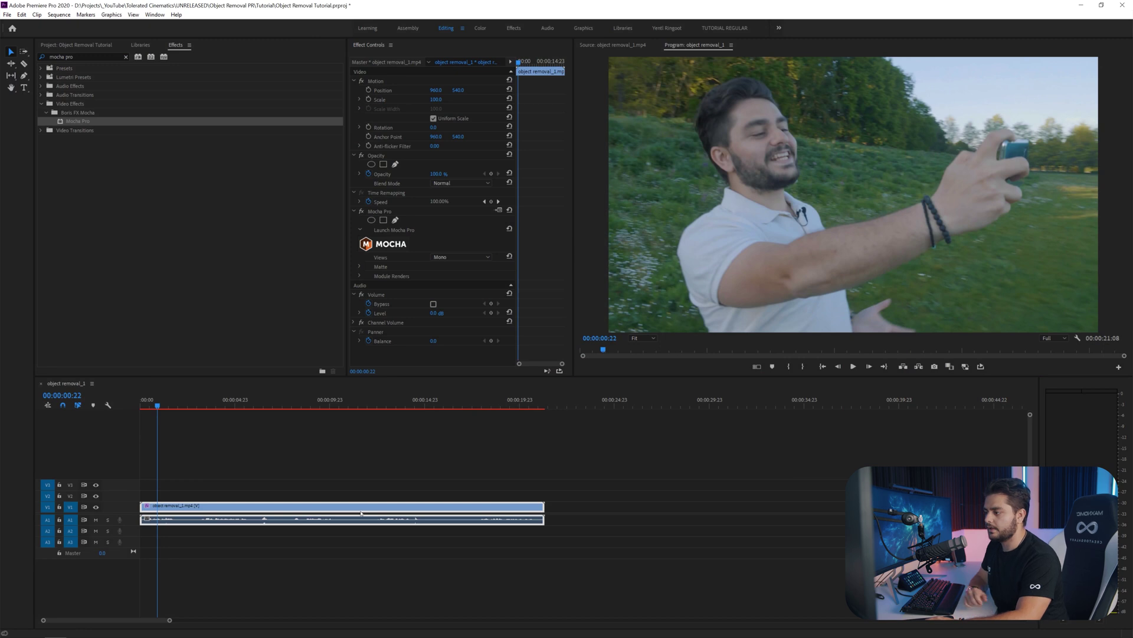
click(216, 472)
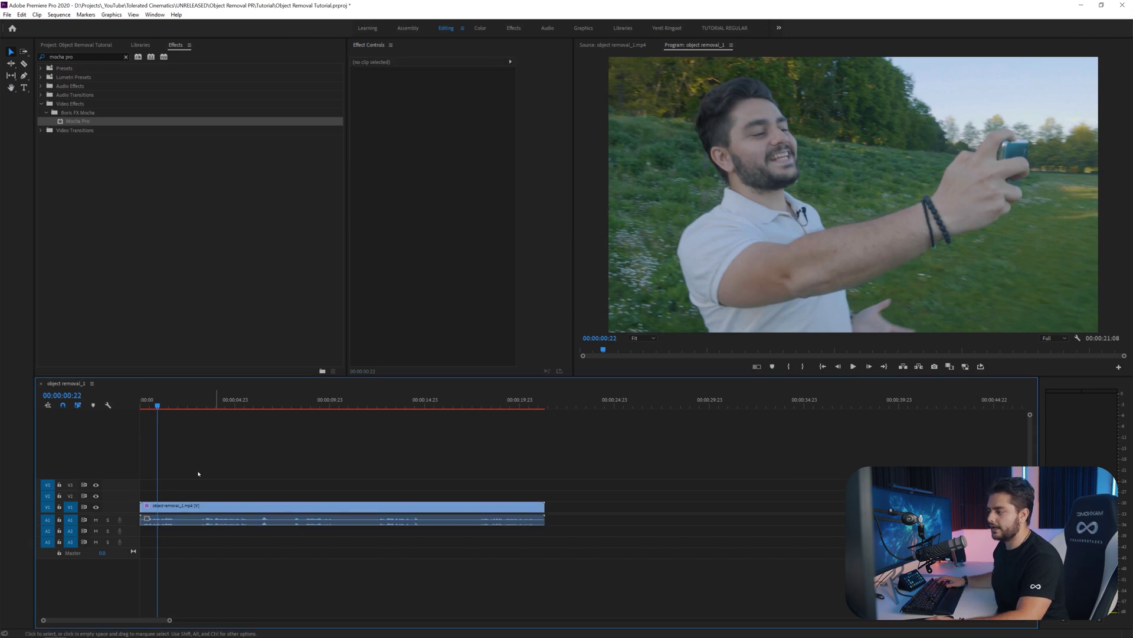
Step: Duplicate the video clip onto track V2 and give the upper clip a Blue label
click(190, 506)
alt+drag(170, 509, 170, 495)
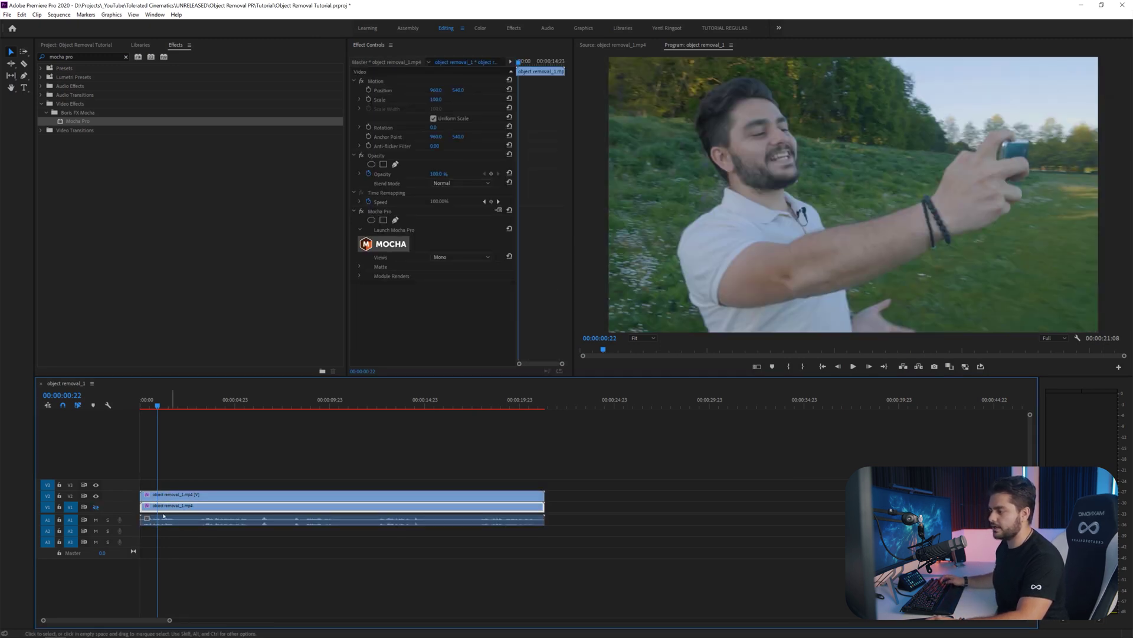
click(170, 505)
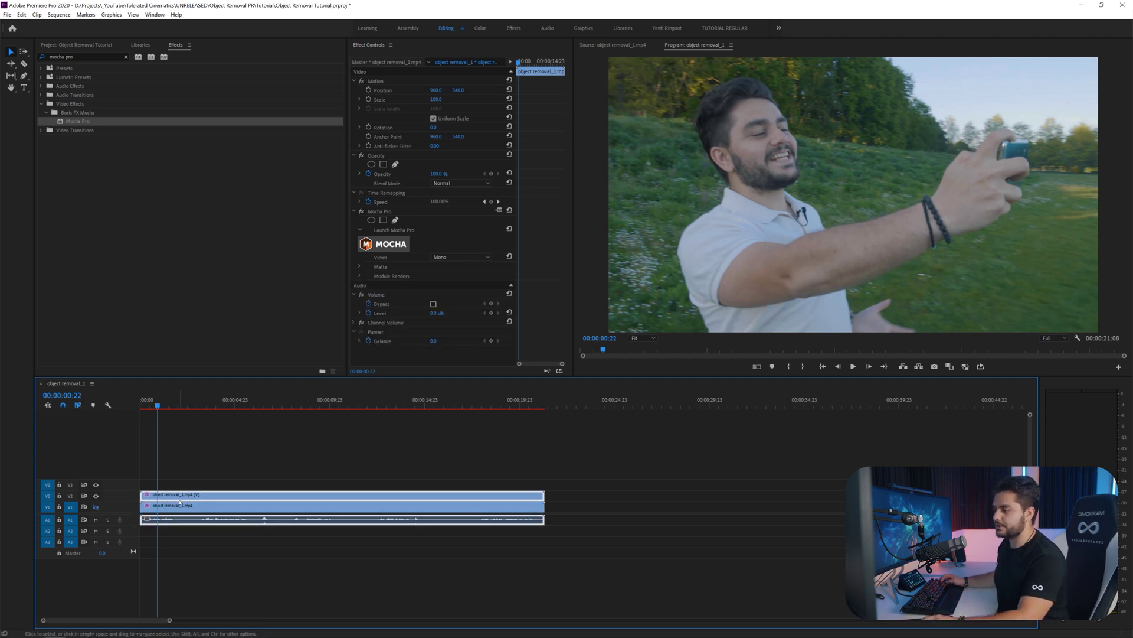
right_click(170, 498)
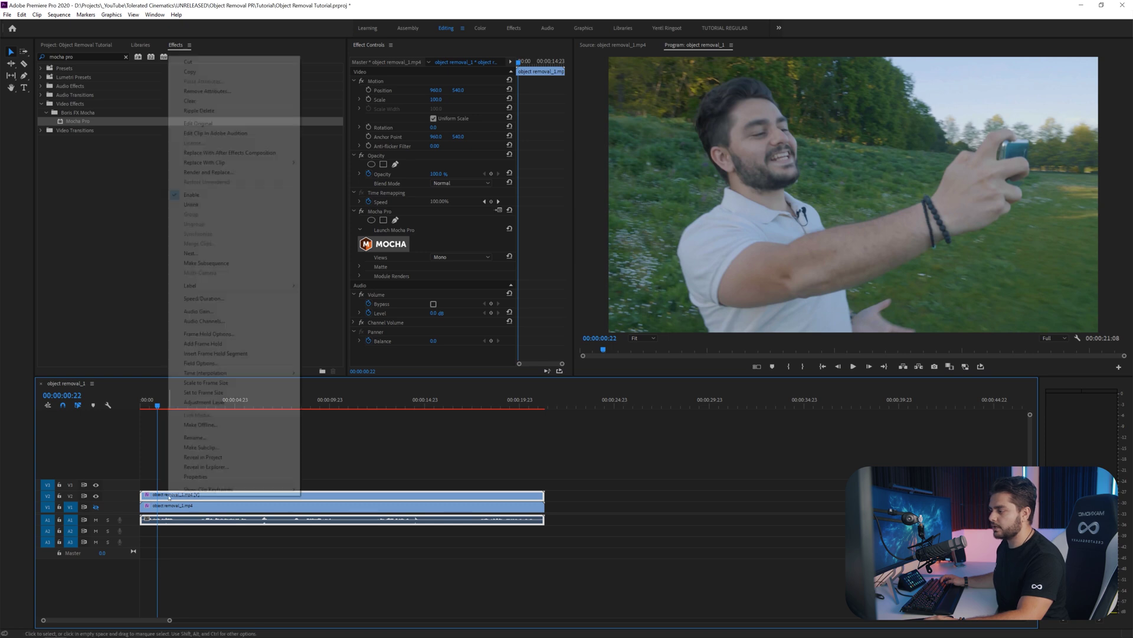
mouse_move(283, 286)
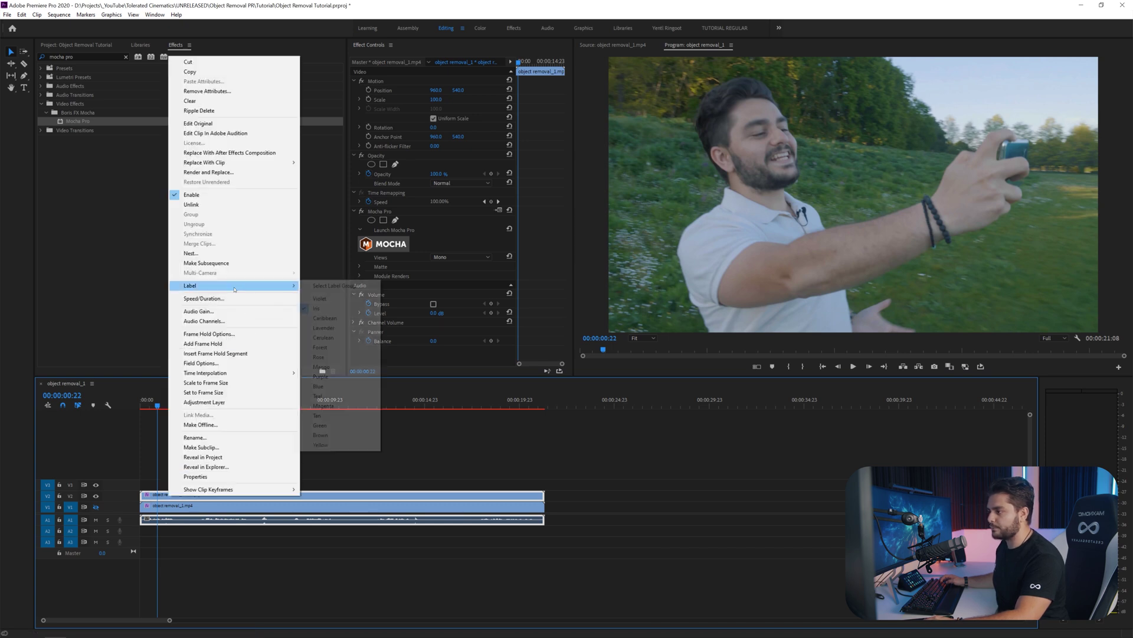
click(356, 386)
Step: Duplicate the blue clip onto track V3 and give the top clip a Yellow label
drag(280, 500, 278, 489)
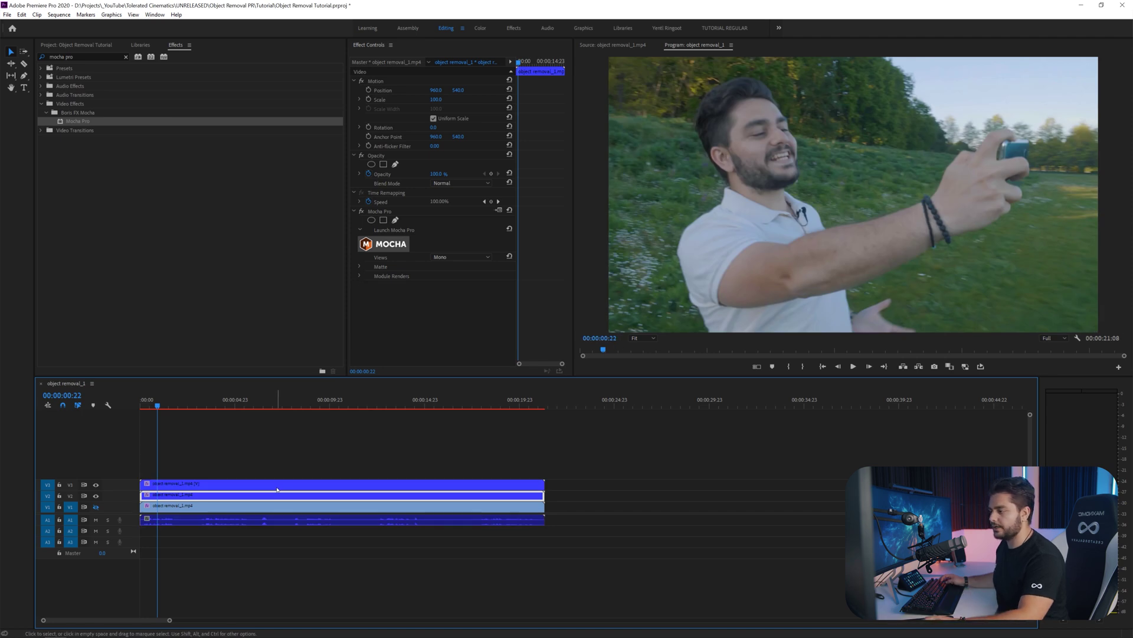
right_click(274, 487)
mouse_move(354, 270)
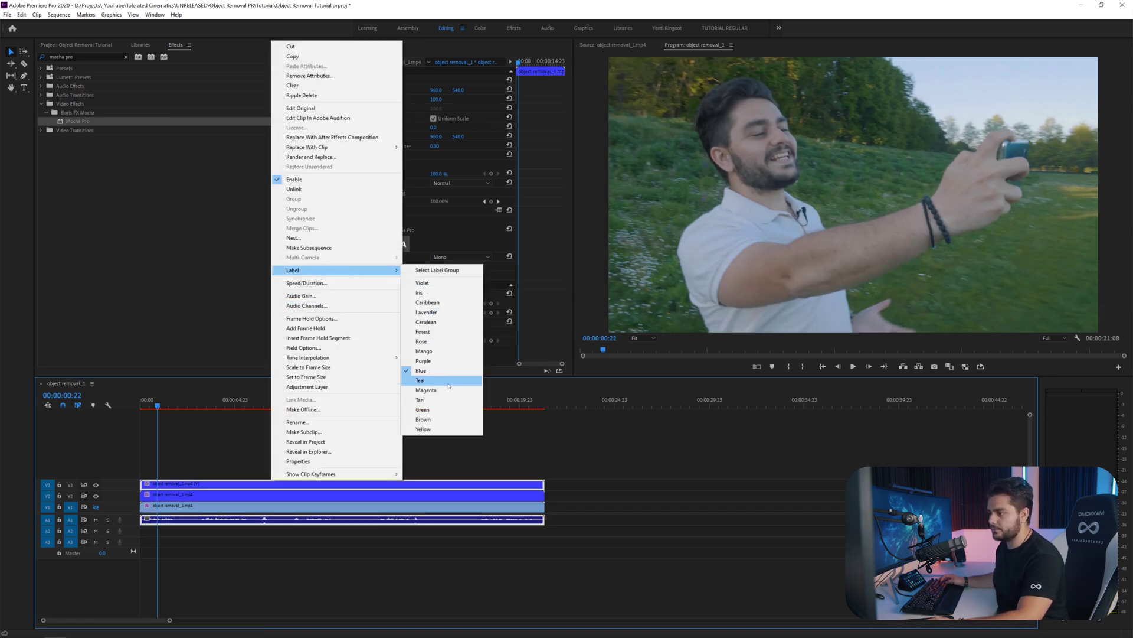
click(425, 430)
click(319, 466)
Step: Open the blue V2 clip in Mocha Pro, delete its Light layer, and close Mocha with the changes saved
click(246, 496)
click(387, 244)
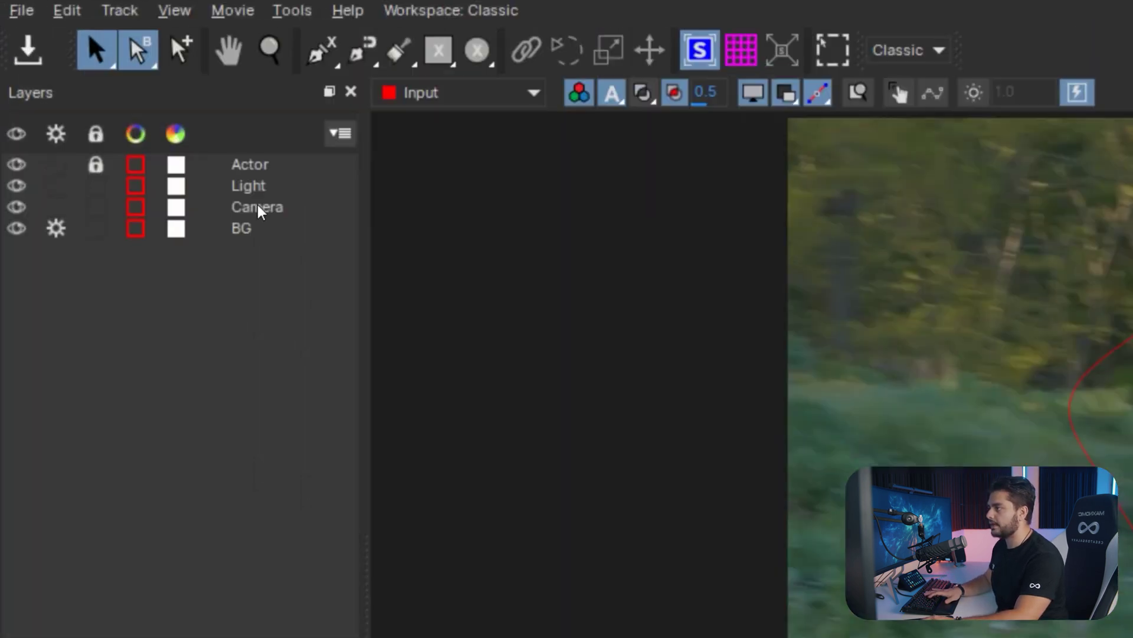
click(86, 82)
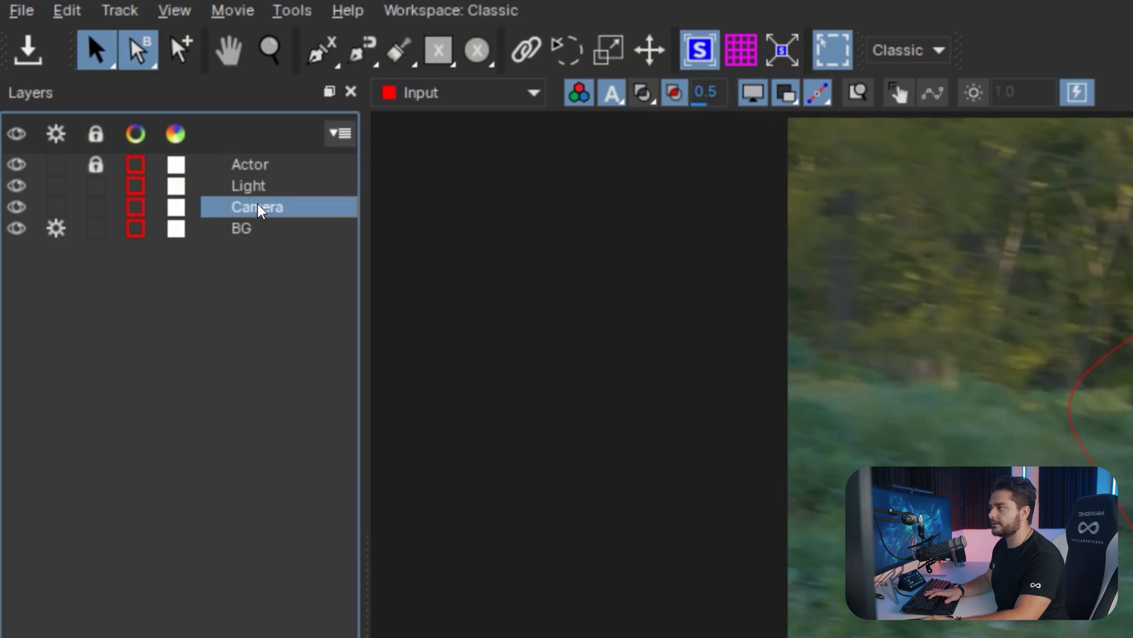
click(255, 186)
key(Delete)
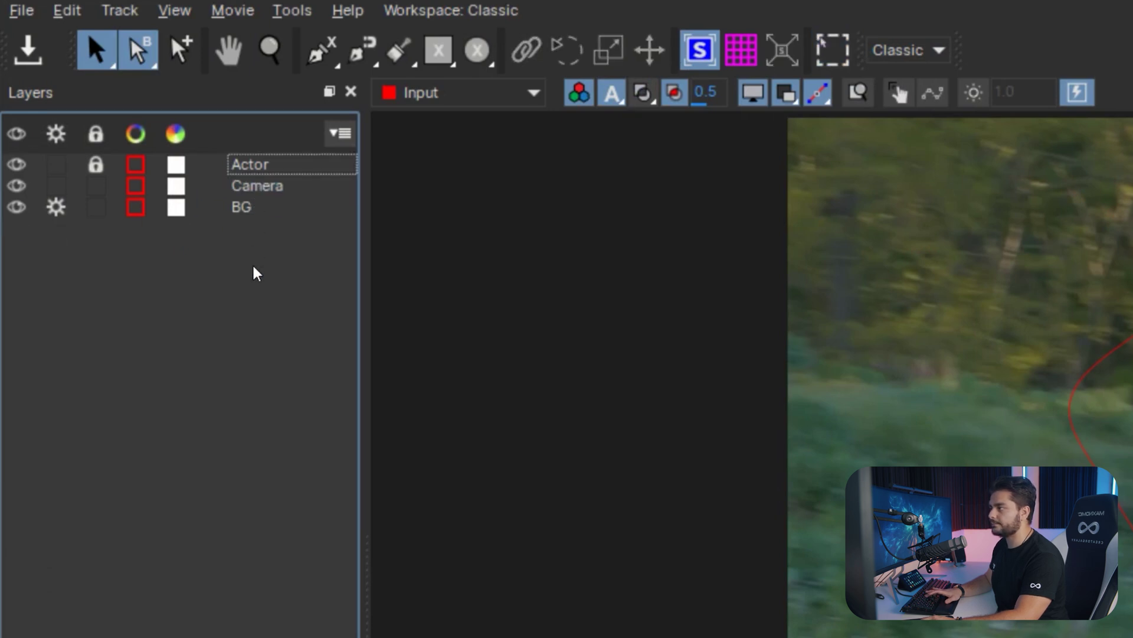
click(263, 207)
click(271, 186)
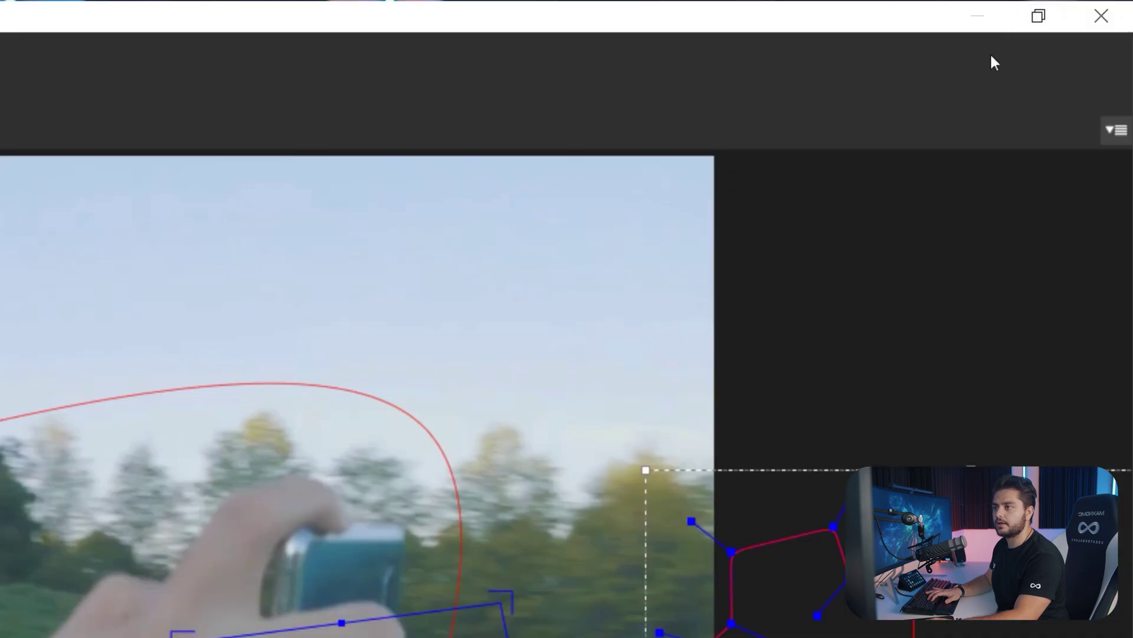
click(1116, 19)
click(983, 434)
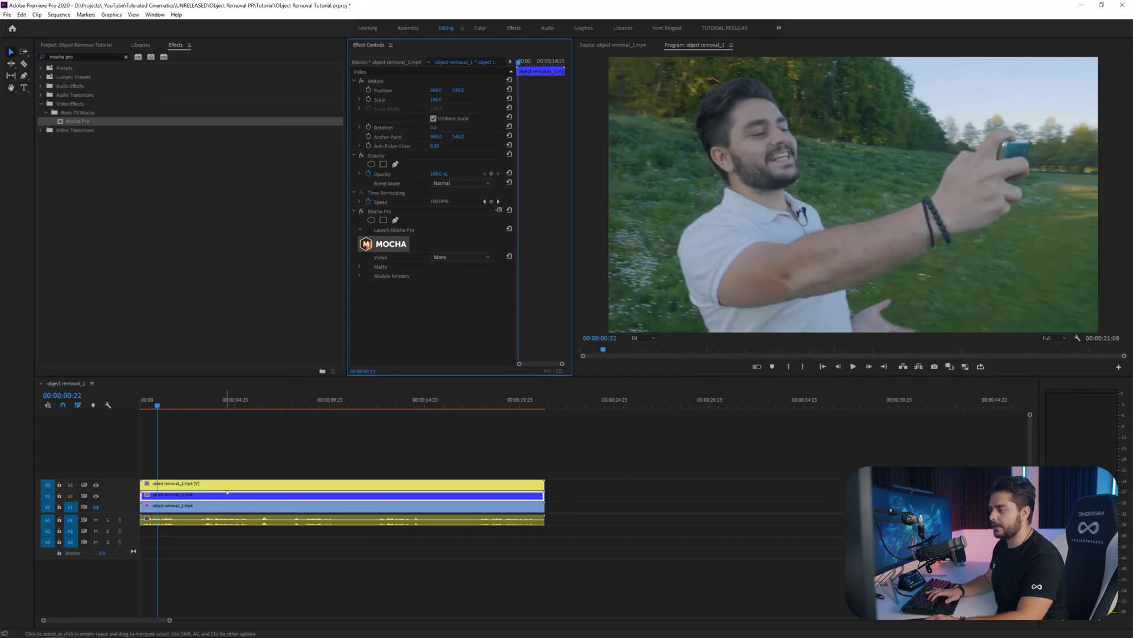
Step: Open the yellow V3 clip in Mocha Pro and delete its Camera layer
click(227, 489)
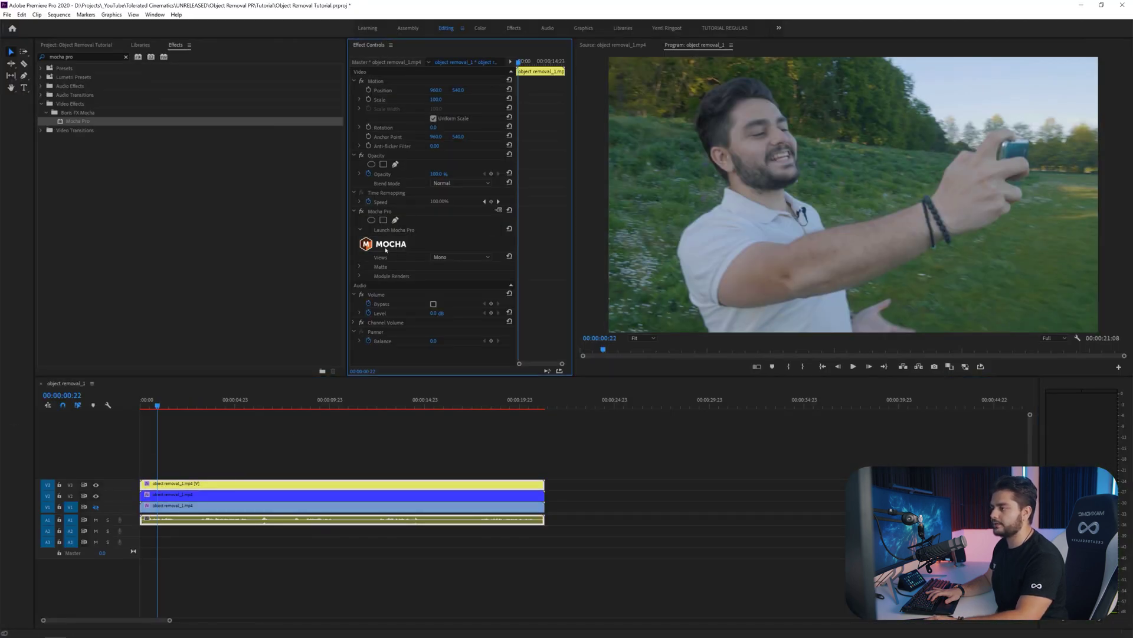
click(386, 247)
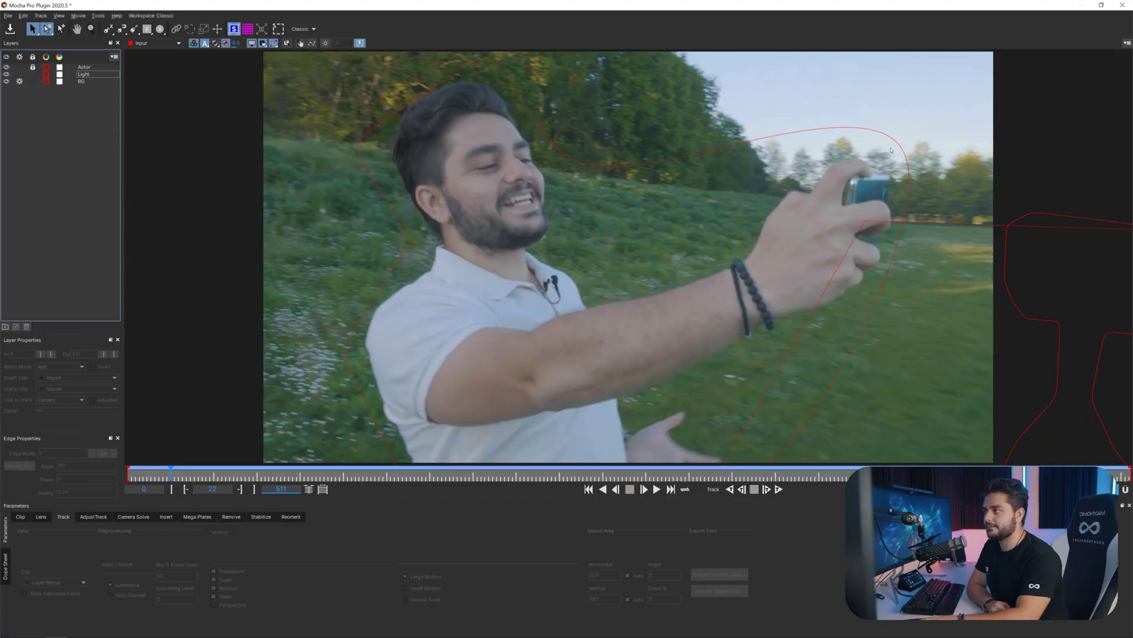
Step: Select the Light layer and move to frame 241
click(83, 73)
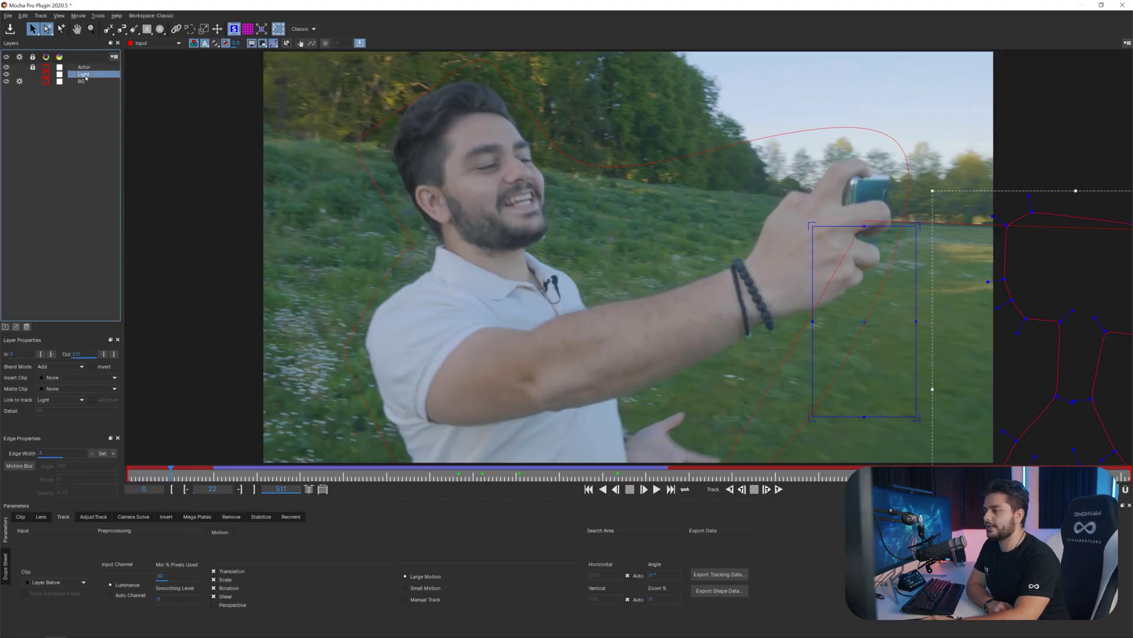
drag(521, 472, 596, 472)
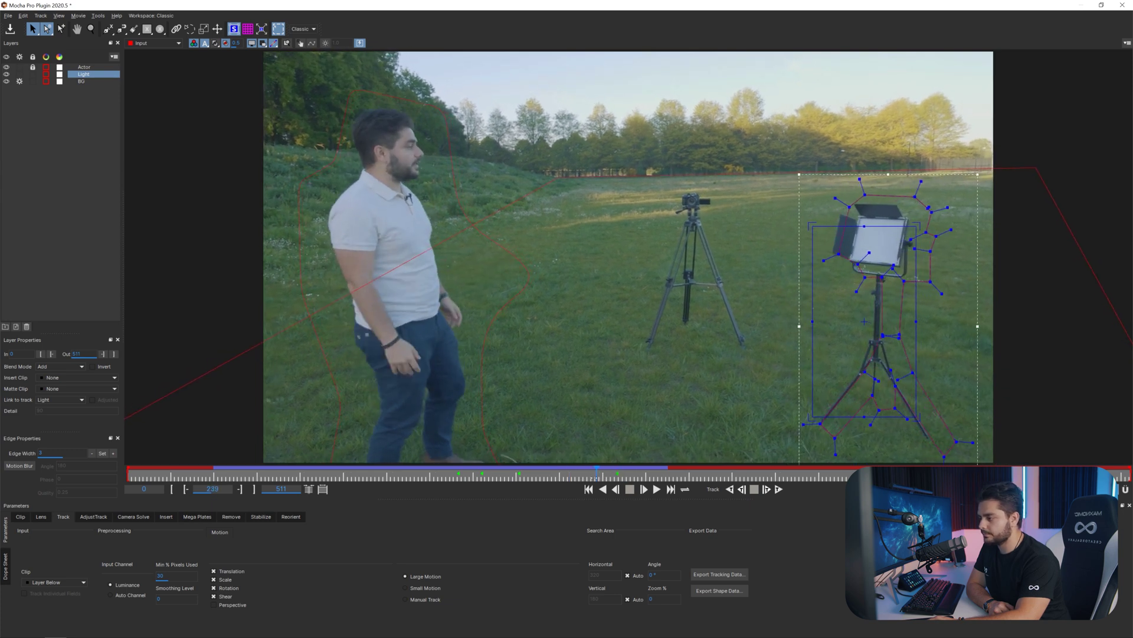
click(645, 491)
click(645, 491)
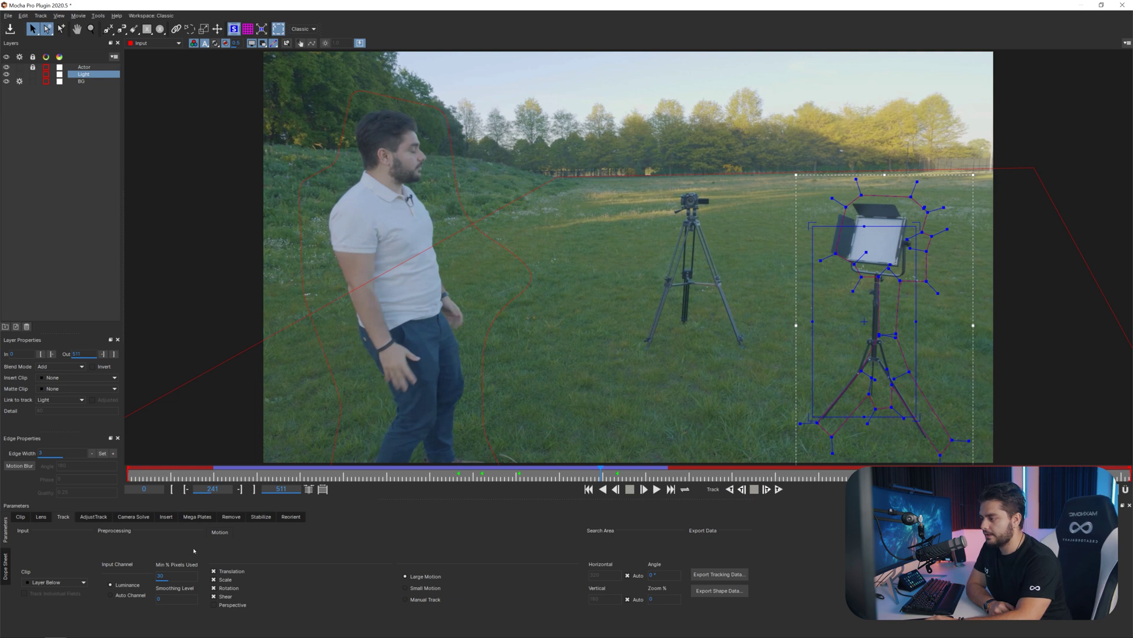
Step: Replace the existing cleanplate in the Light layer's Remove settings with Clean Plate Input250.tif
click(231, 516)
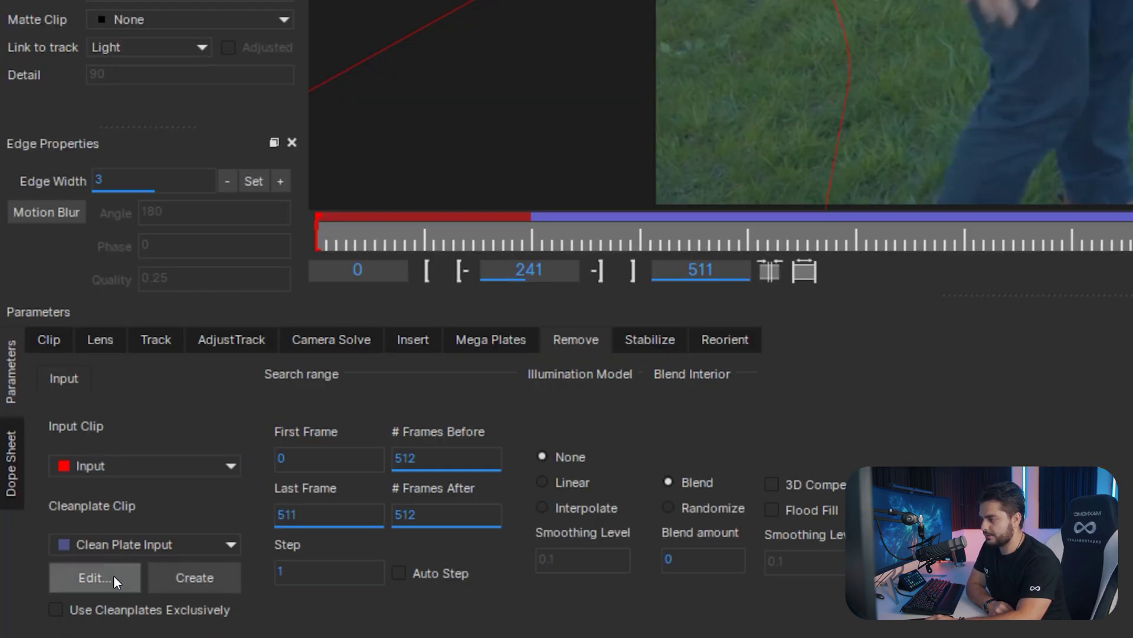
click(113, 575)
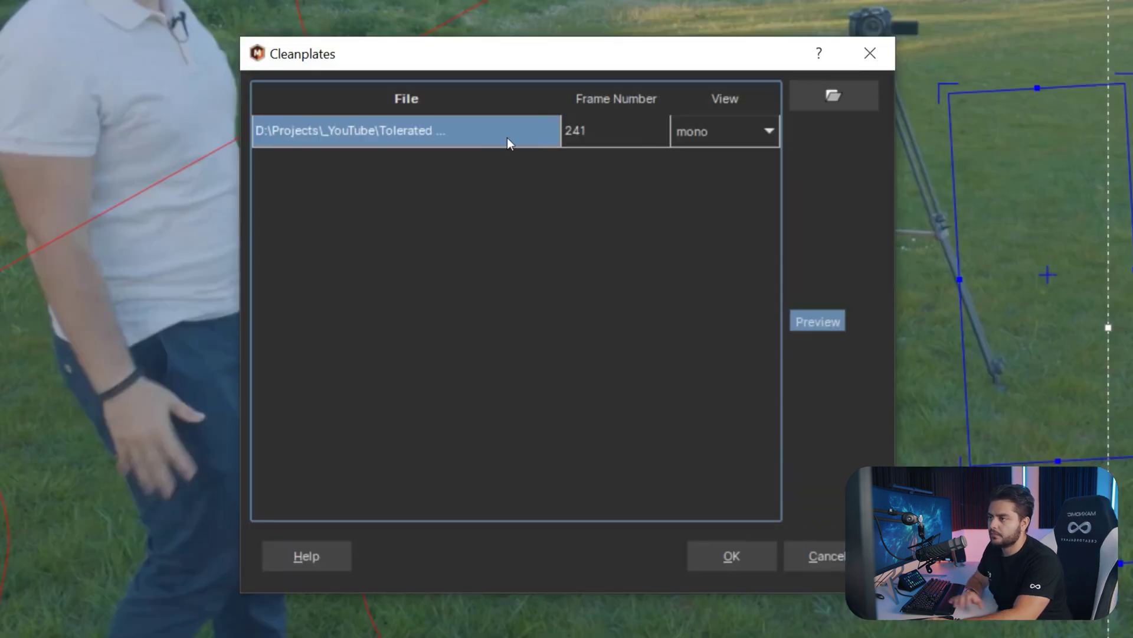
key(Delete)
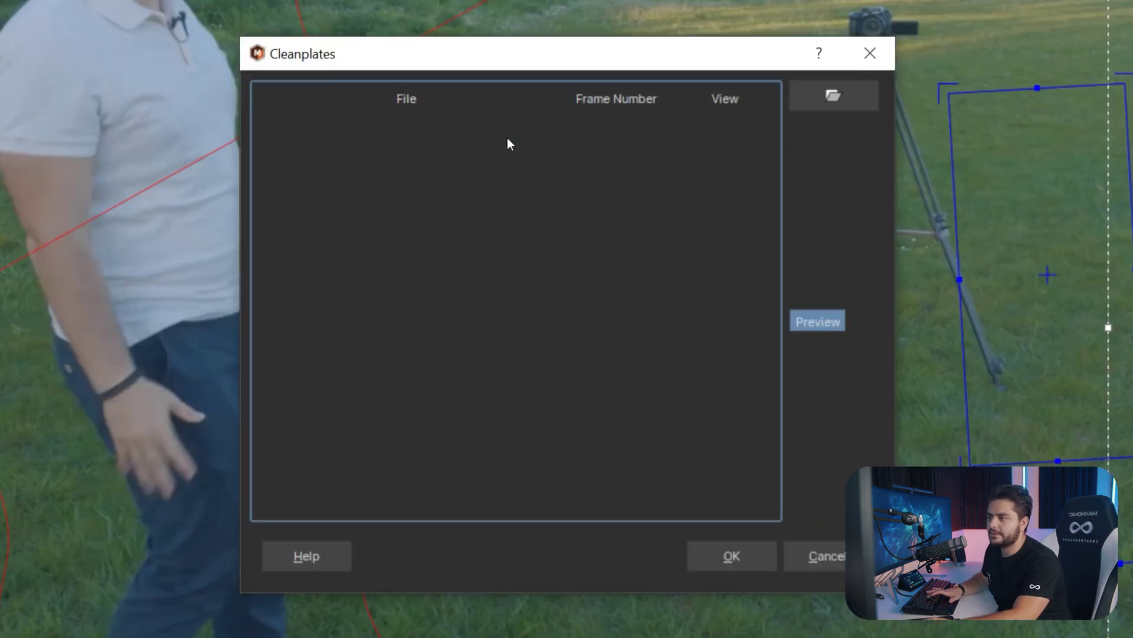
click(833, 96)
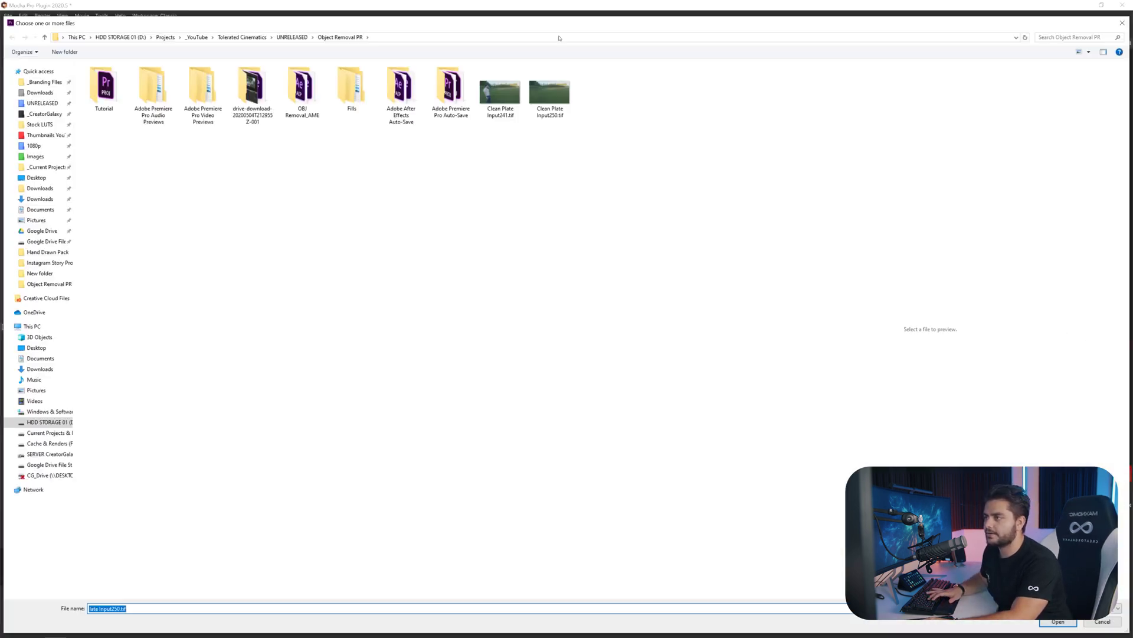
click(543, 76)
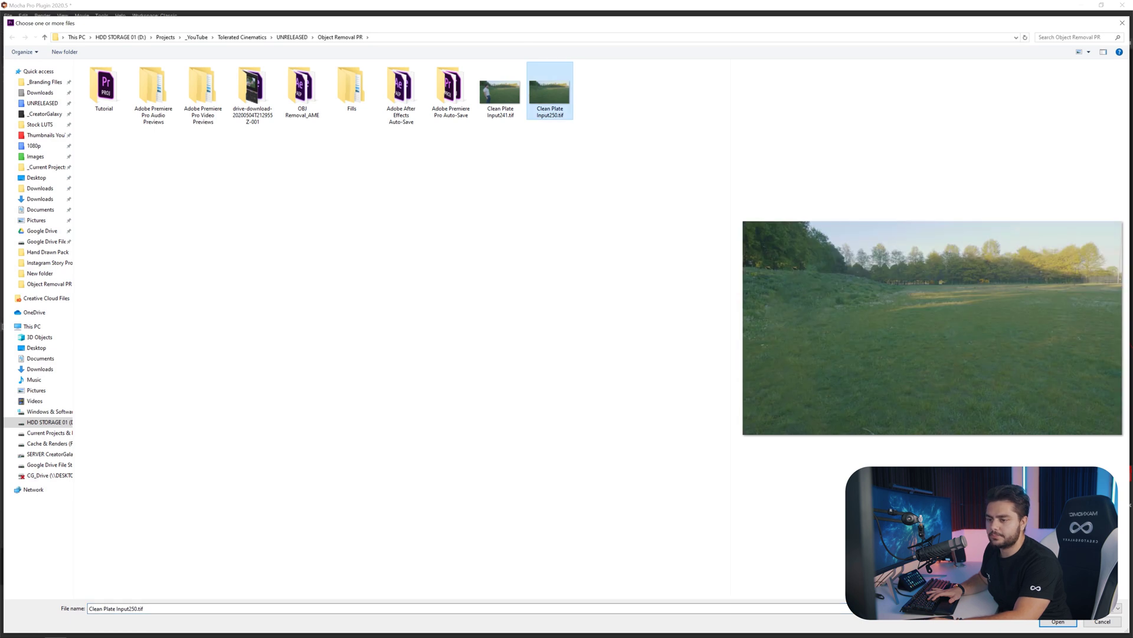
click(1056, 623)
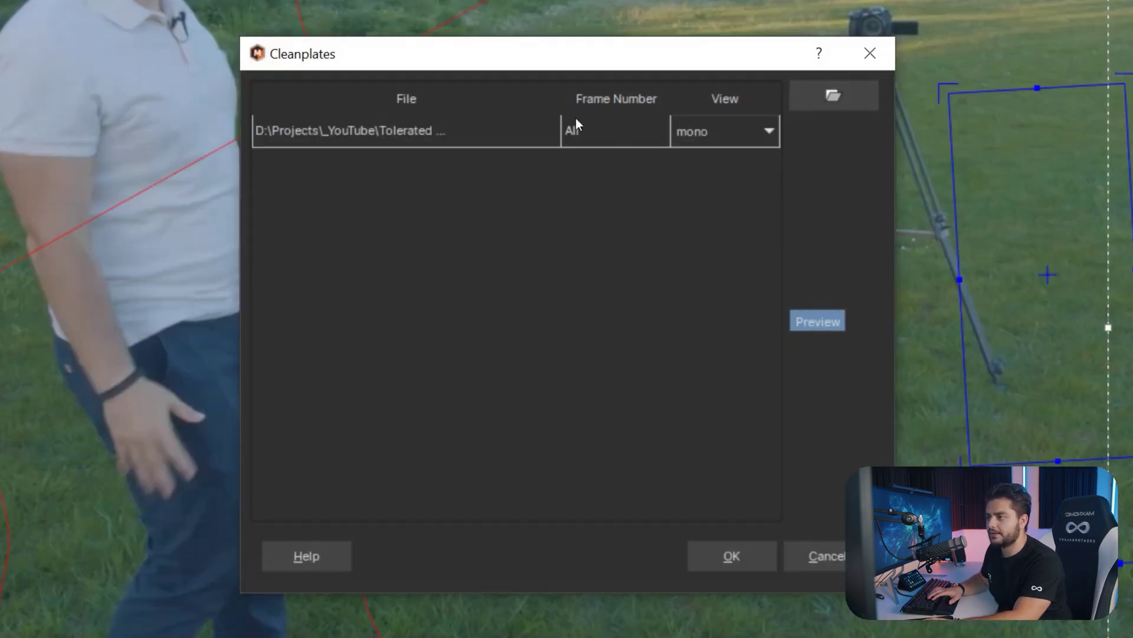
Step: Assign the imported cleanplate to frame number 241 and accept the cleanplate list
click(629, 133)
text(241)
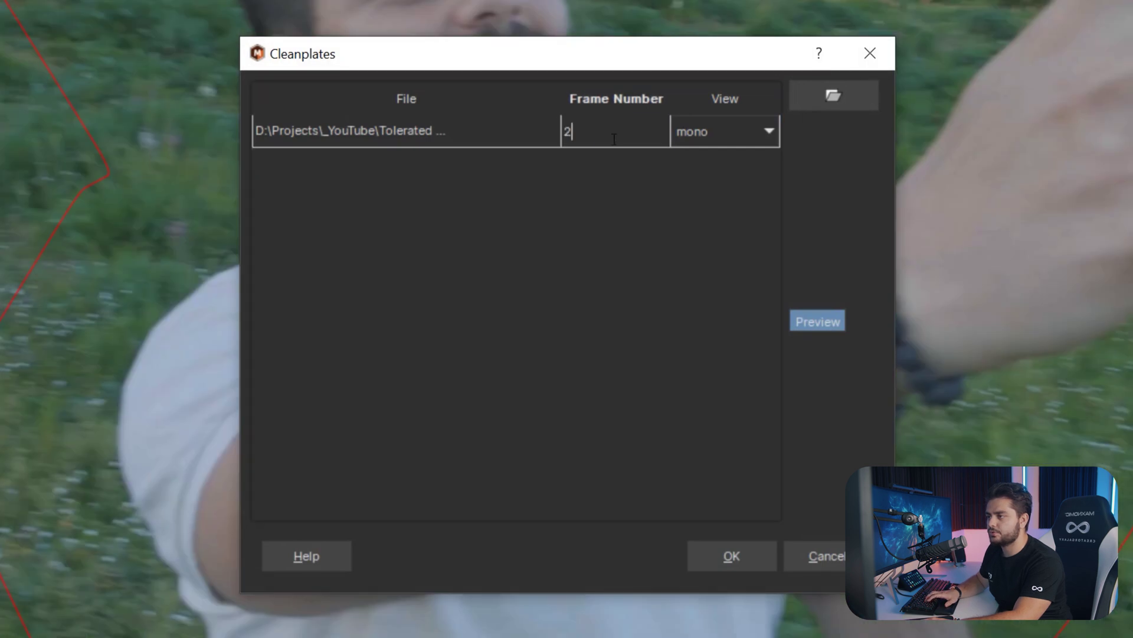
click(586, 277)
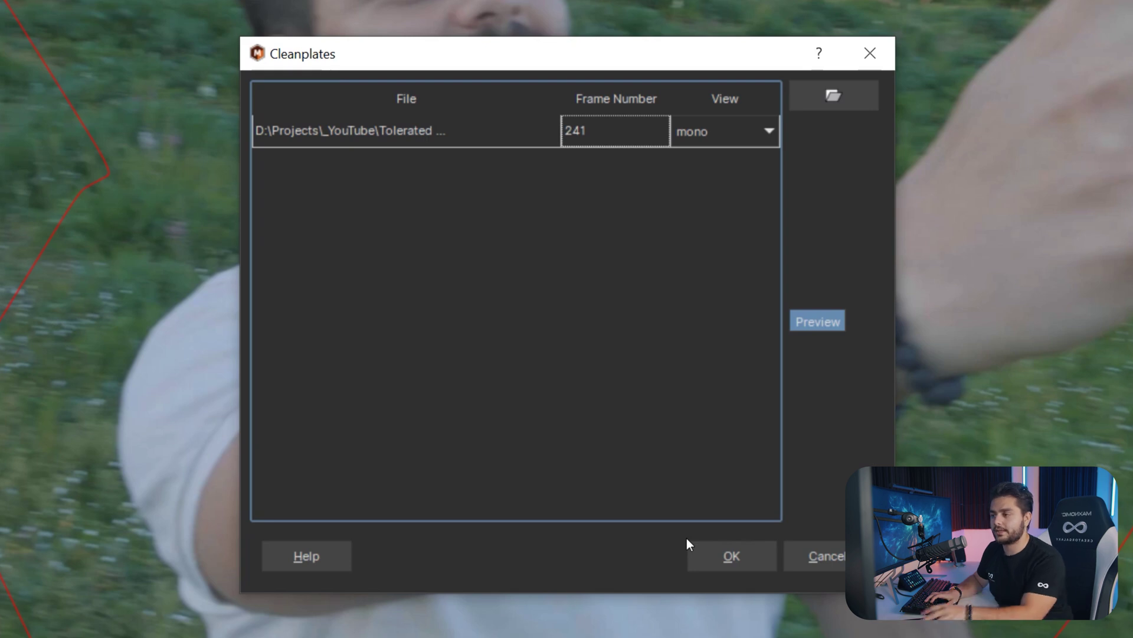
click(704, 553)
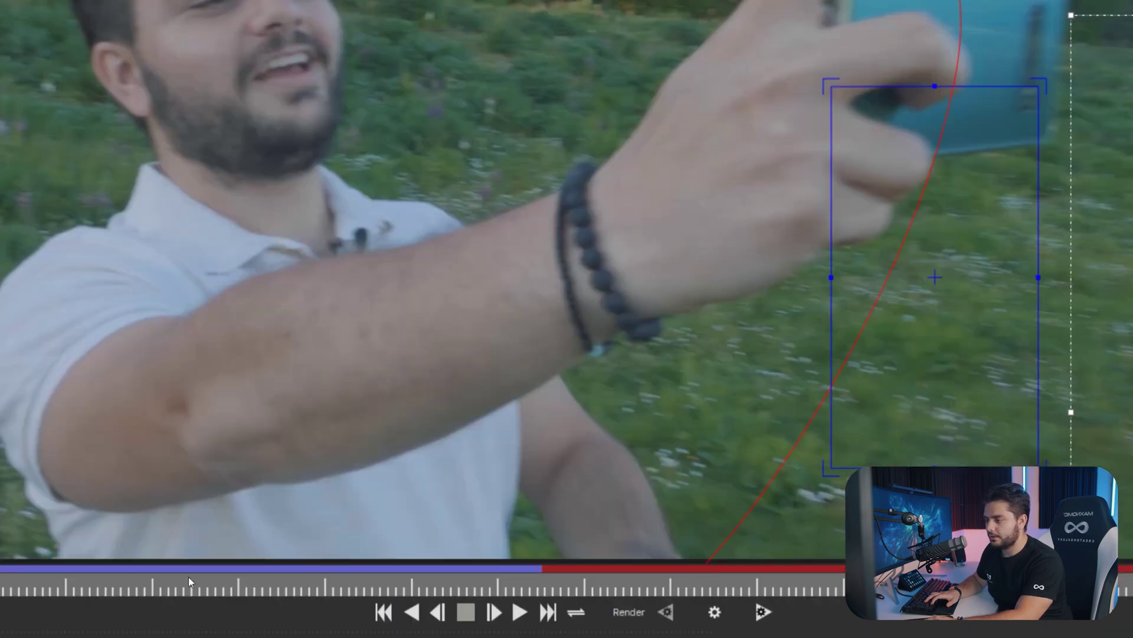
Step: Render the light removal on a frame showing the light, render backwards from it, stop, and close Mocha with the changes saved
drag(188, 576, 404, 582)
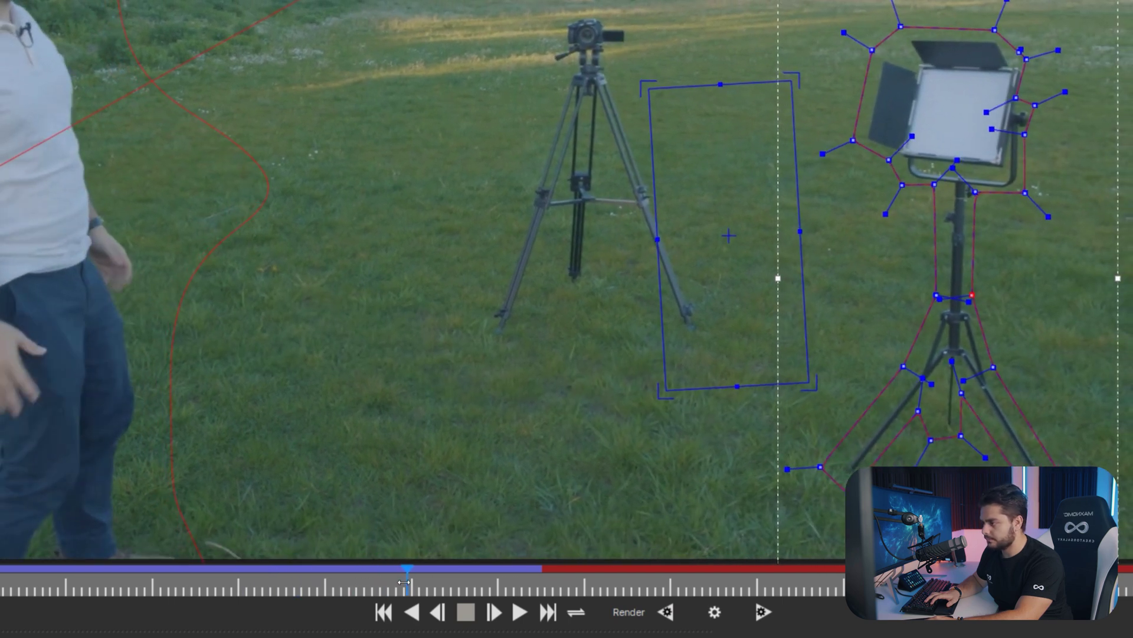
click(714, 613)
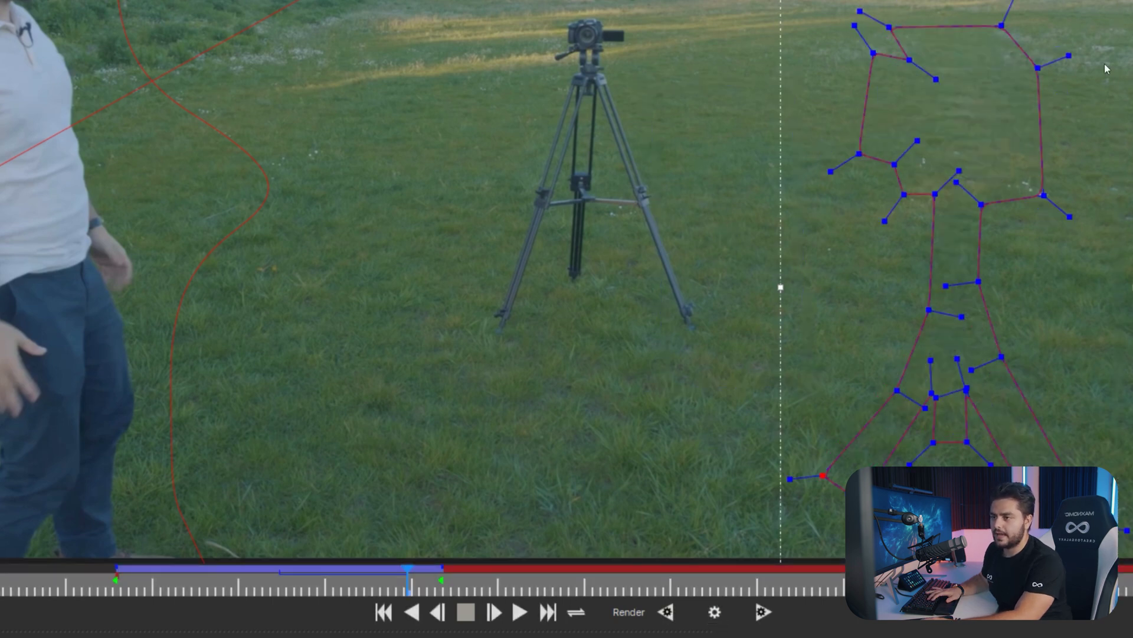
click(672, 617)
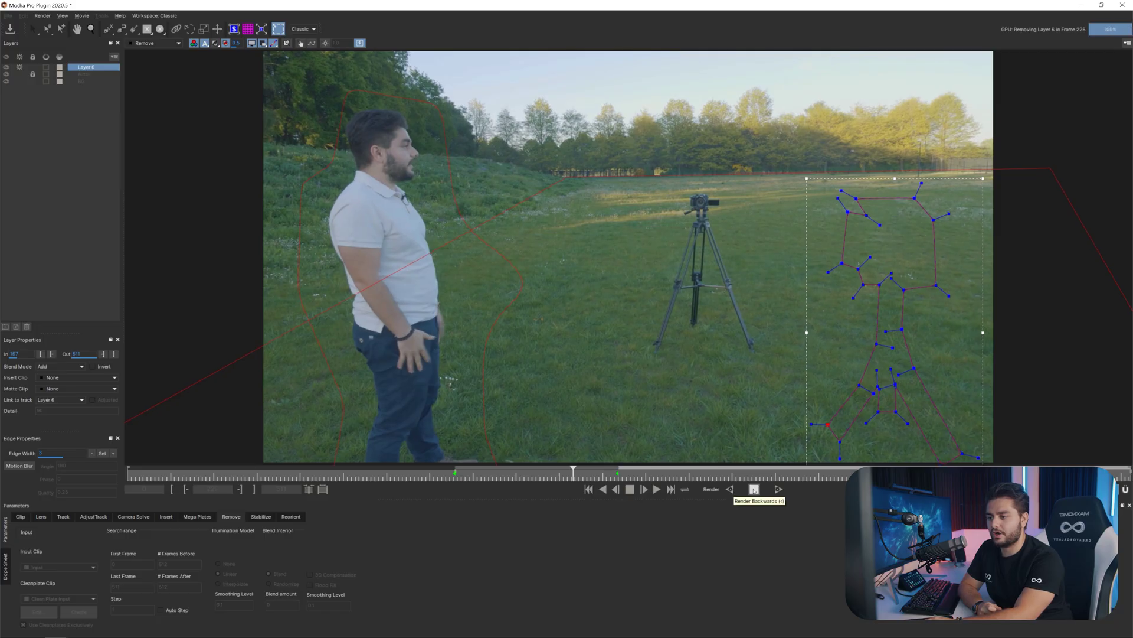
click(754, 489)
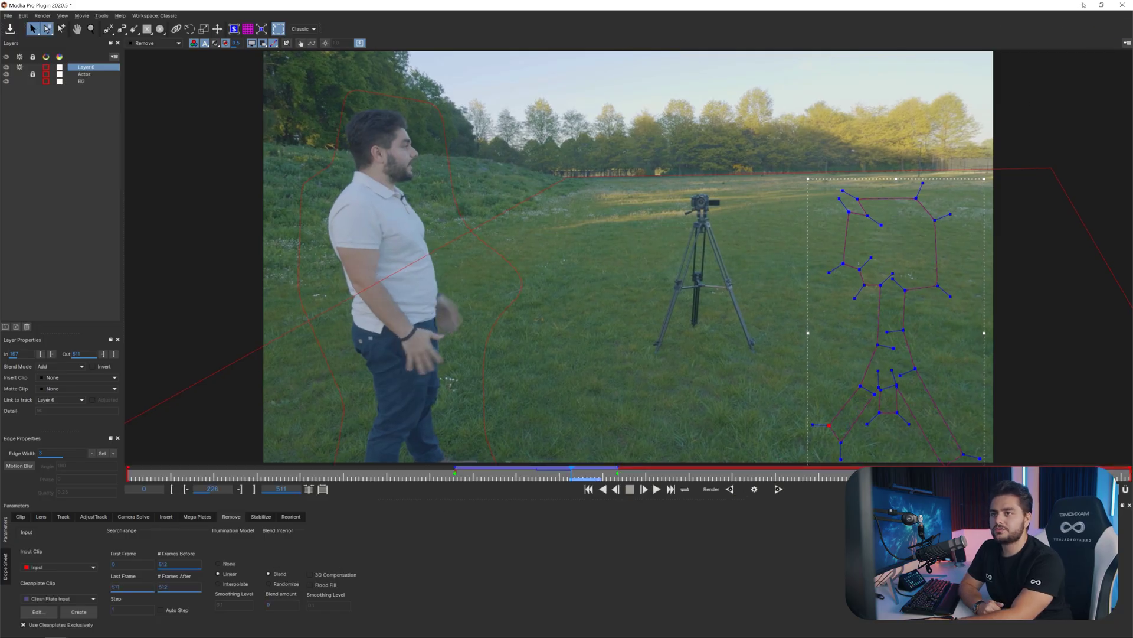
click(1126, 5)
click(695, 345)
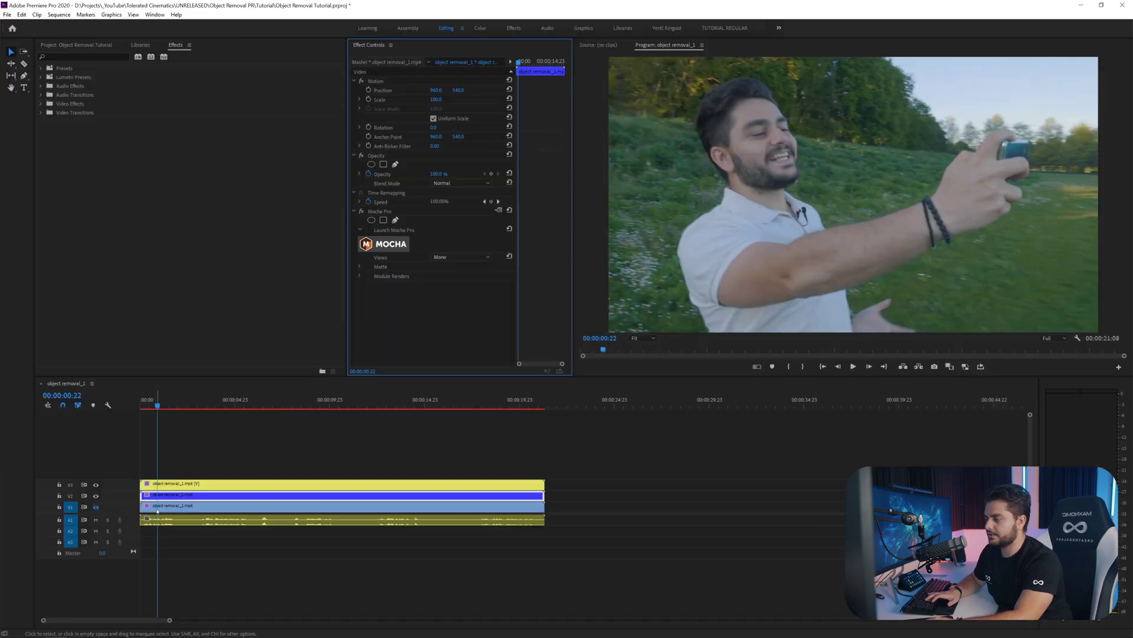
Step: Show track V2 at 00:00:04:23 and enable the blue clip's Mocha Pro render with the Remove module
click(225, 406)
click(234, 407)
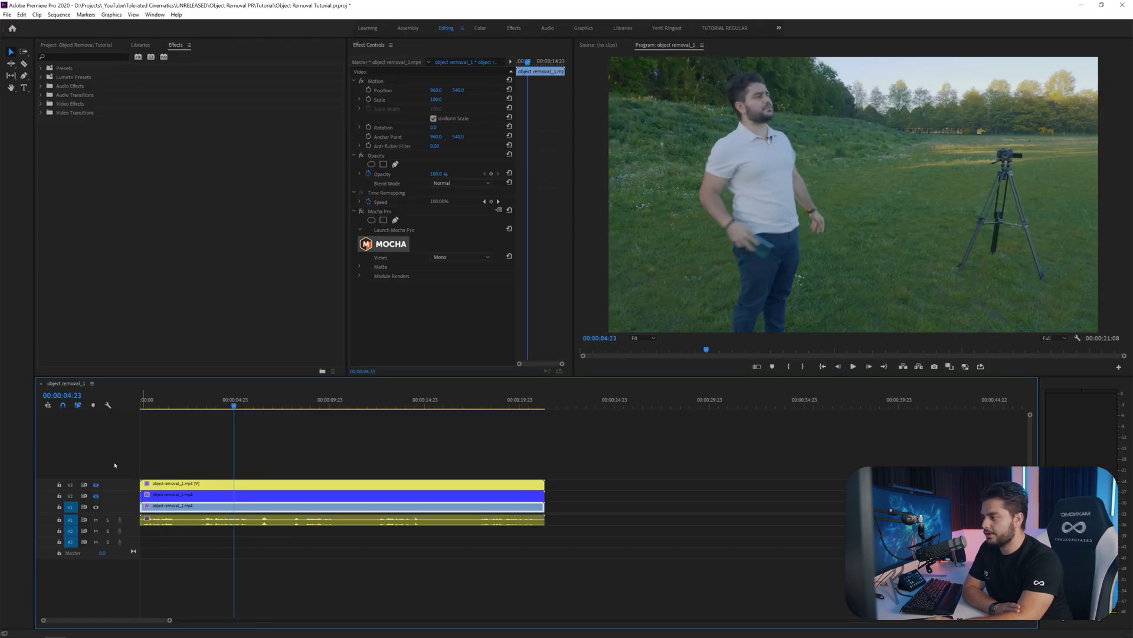
click(96, 497)
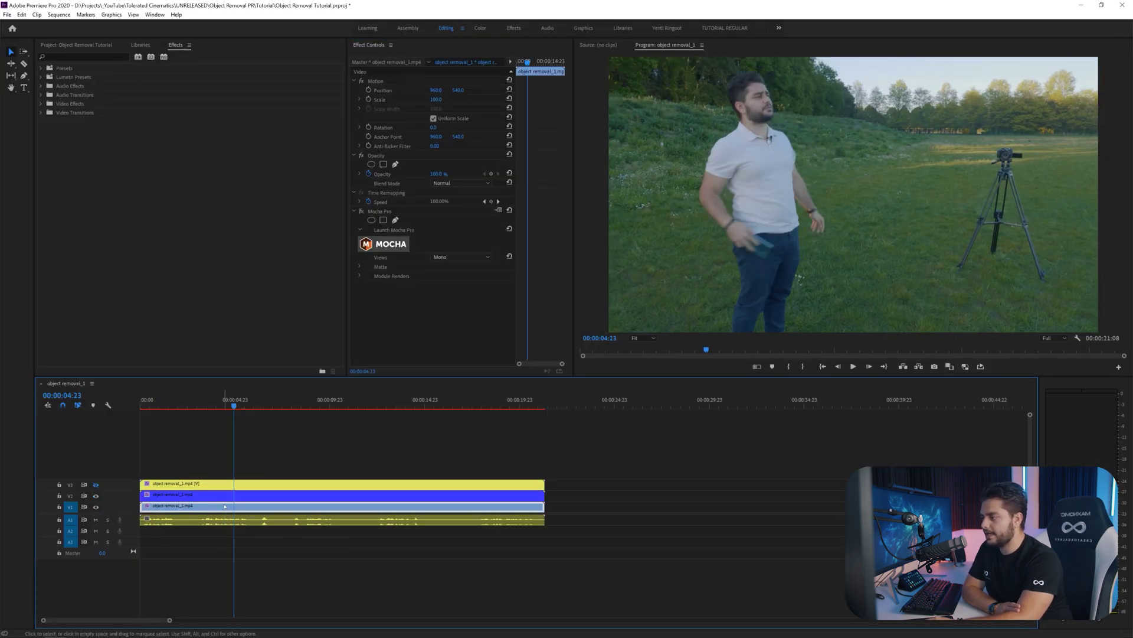
click(225, 501)
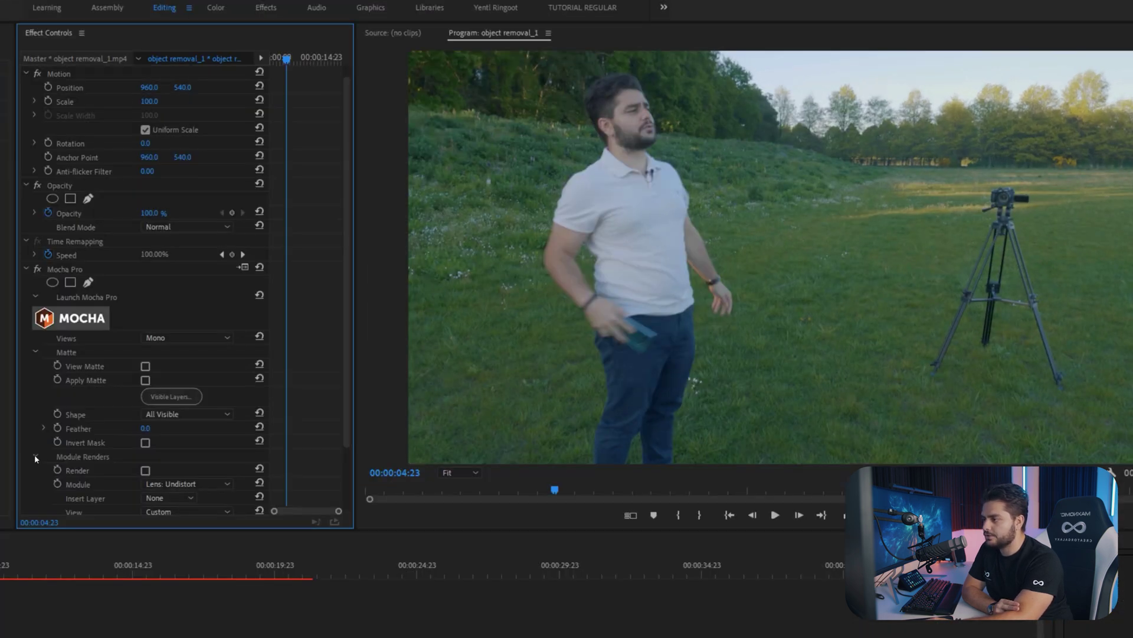
click(359, 335)
click(36, 469)
scroll(36, 469, down, 3)
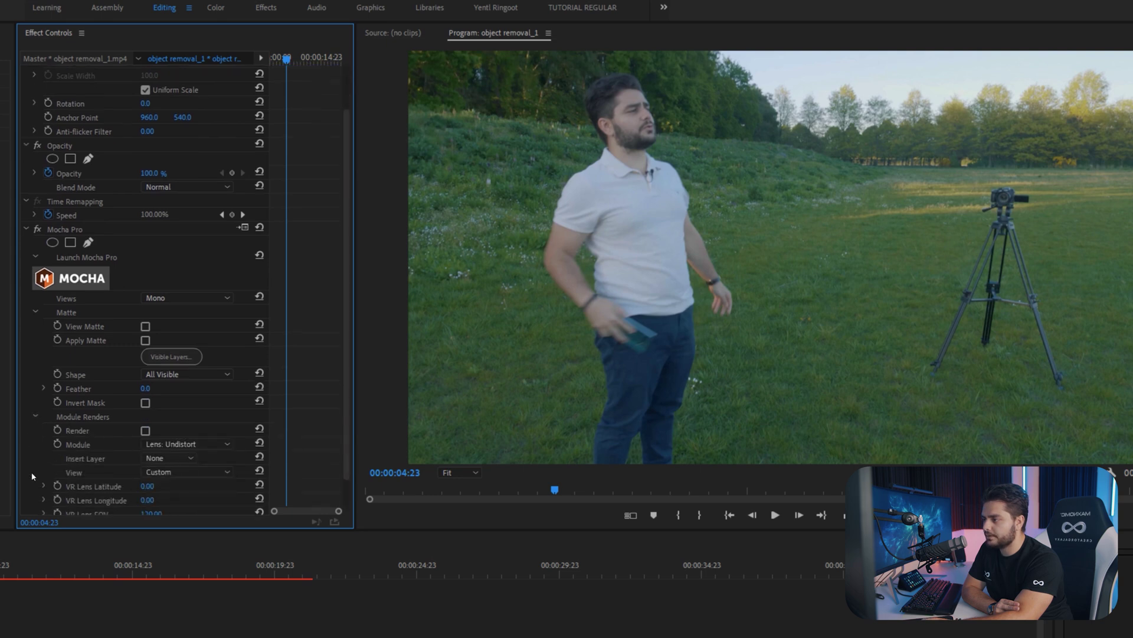
click(145, 395)
click(177, 409)
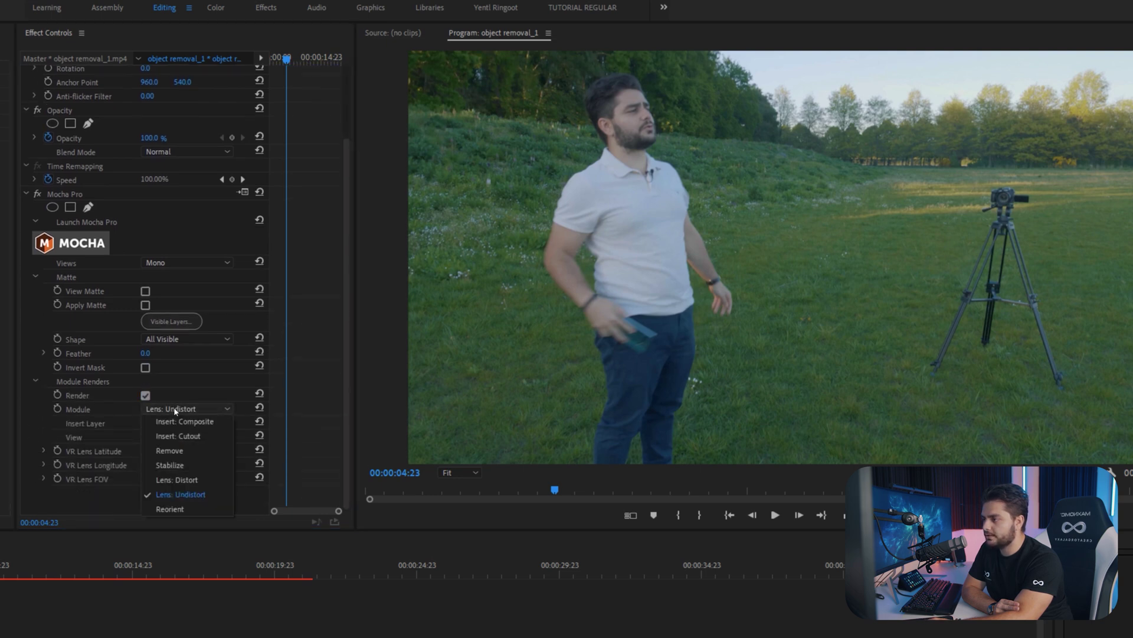
click(186, 453)
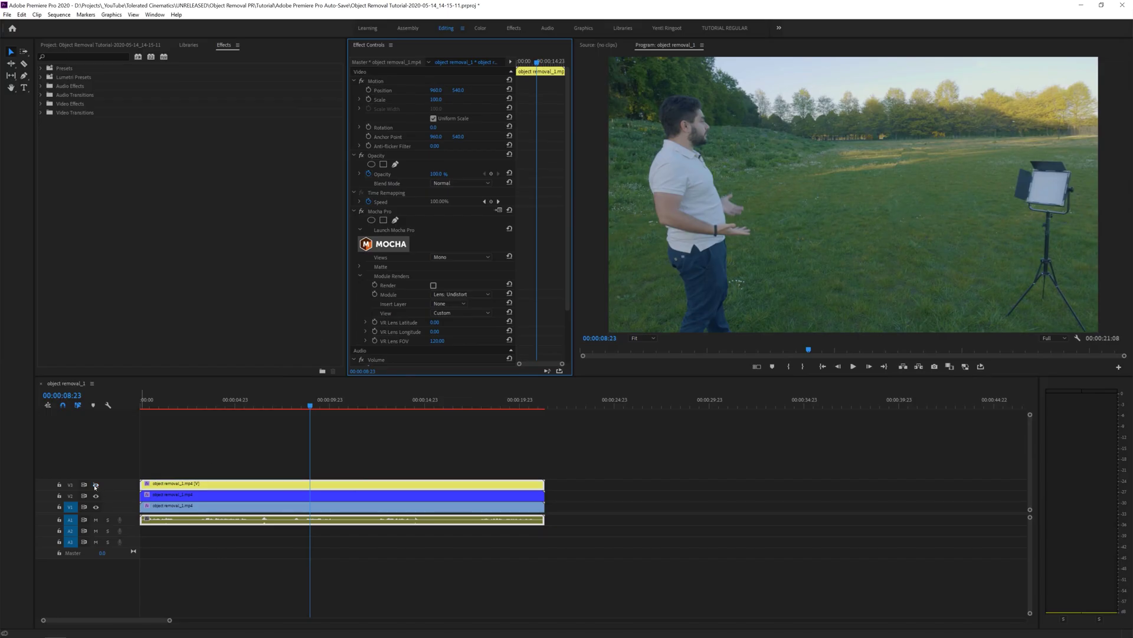
Step: Show track V3 and enable the yellow clip's Mocha Pro render with the Remove module
click(95, 485)
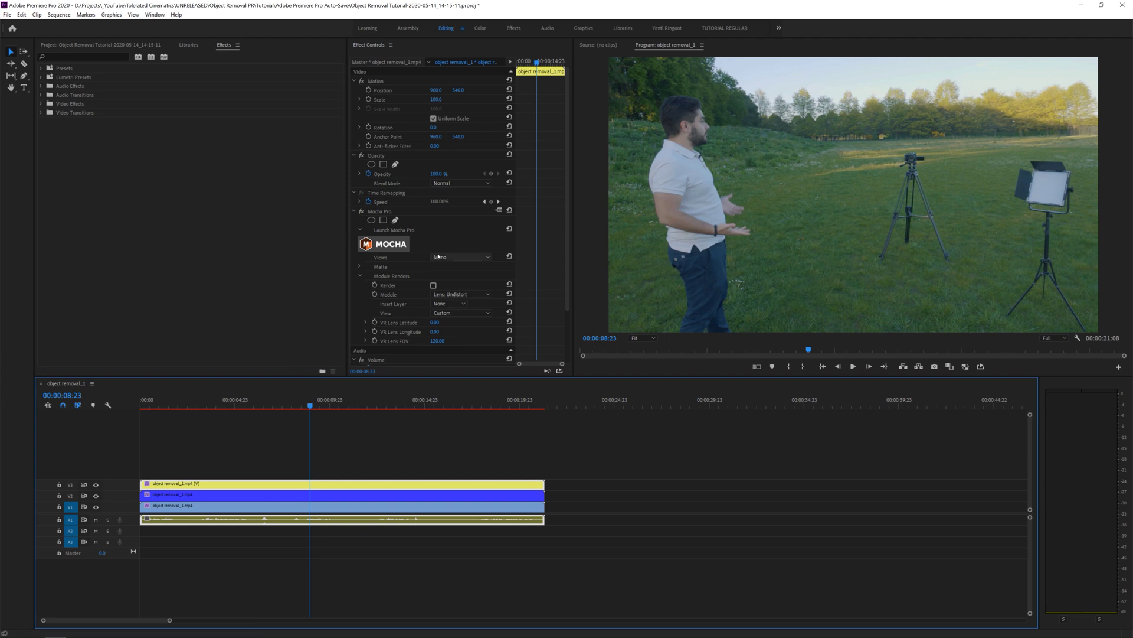
click(434, 286)
click(451, 295)
click(460, 327)
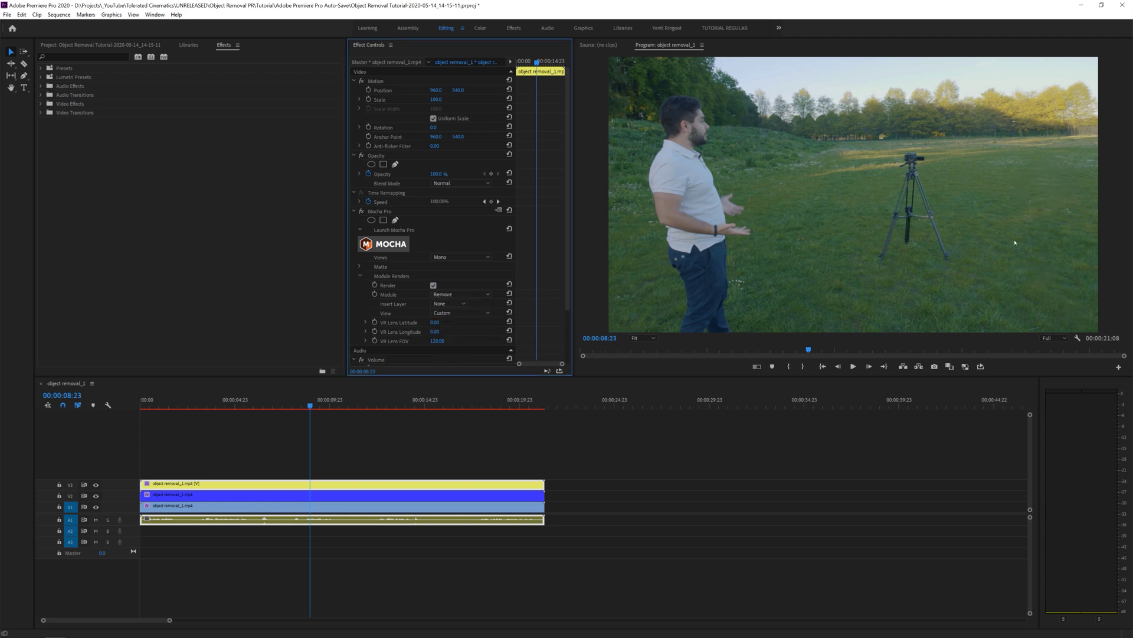
Step: Apply the Mocha matte with a feather of 10.0 on the yellow V3 clip and on the blue V2 clip
click(359, 267)
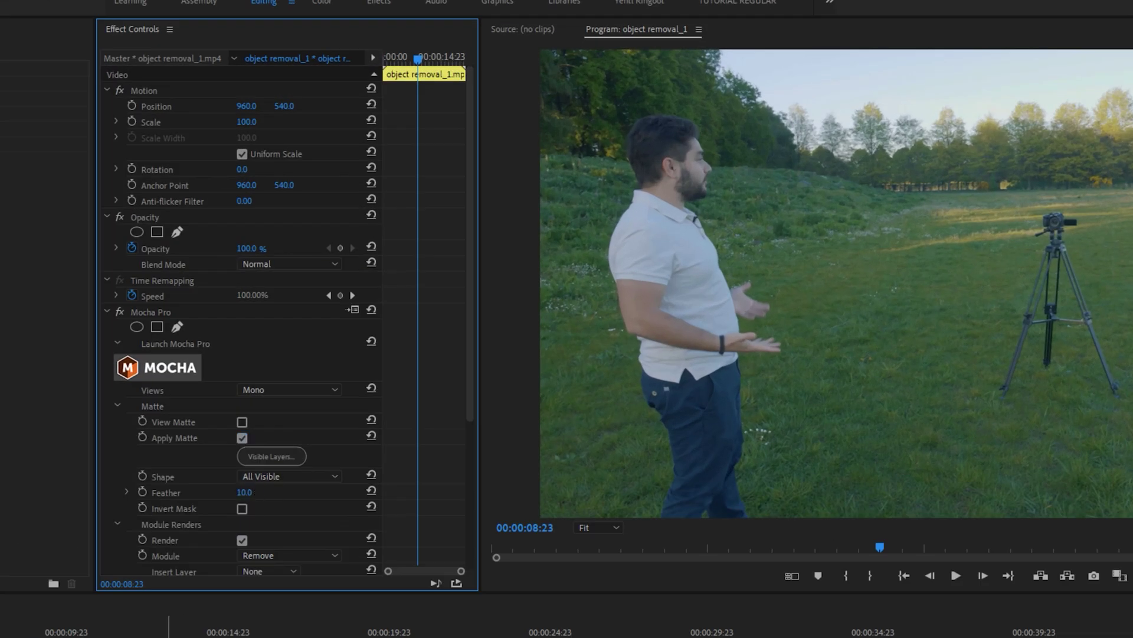
key(ctrl+z)
key(ctrl+z)
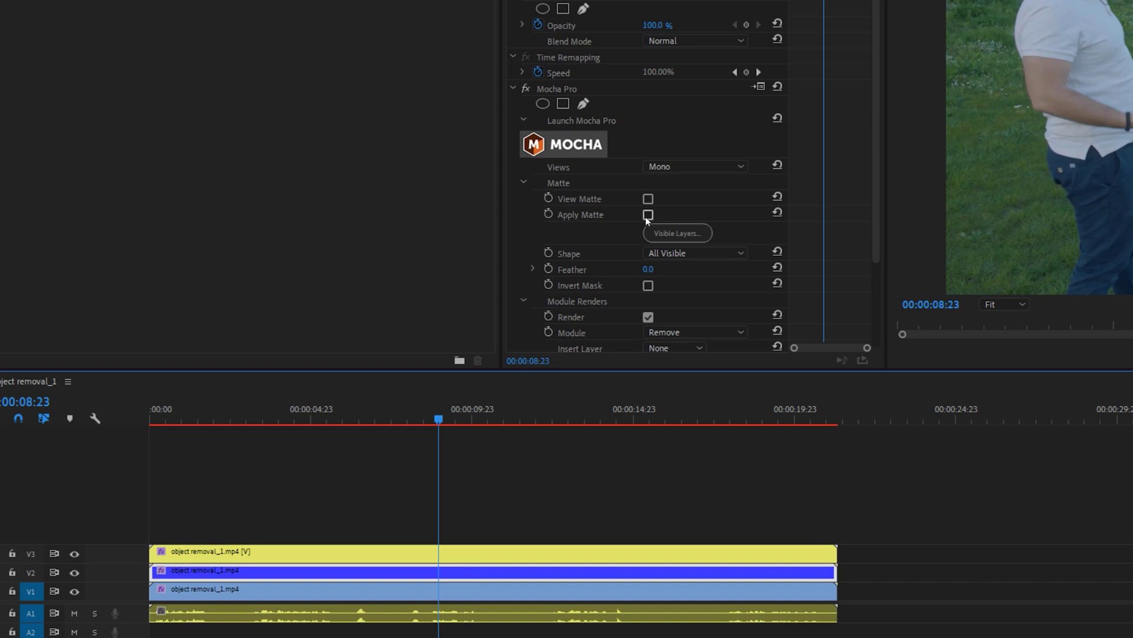
click(647, 216)
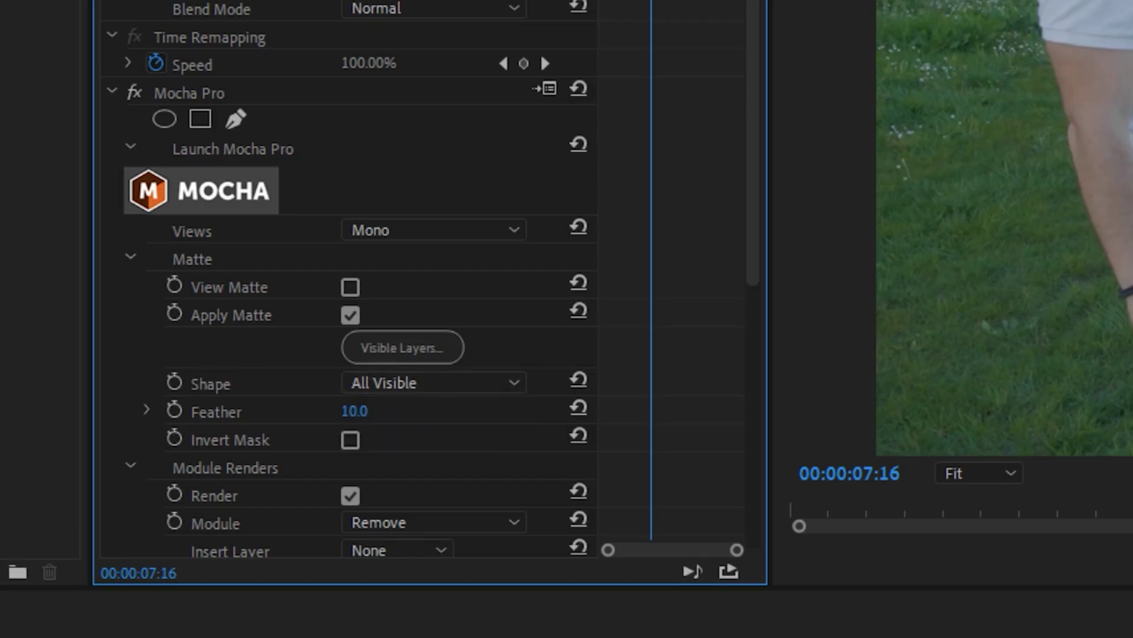
Step: Review the matte's visible layers for the light-removal clip and the camera-removal clip, accepting each list
click(384, 348)
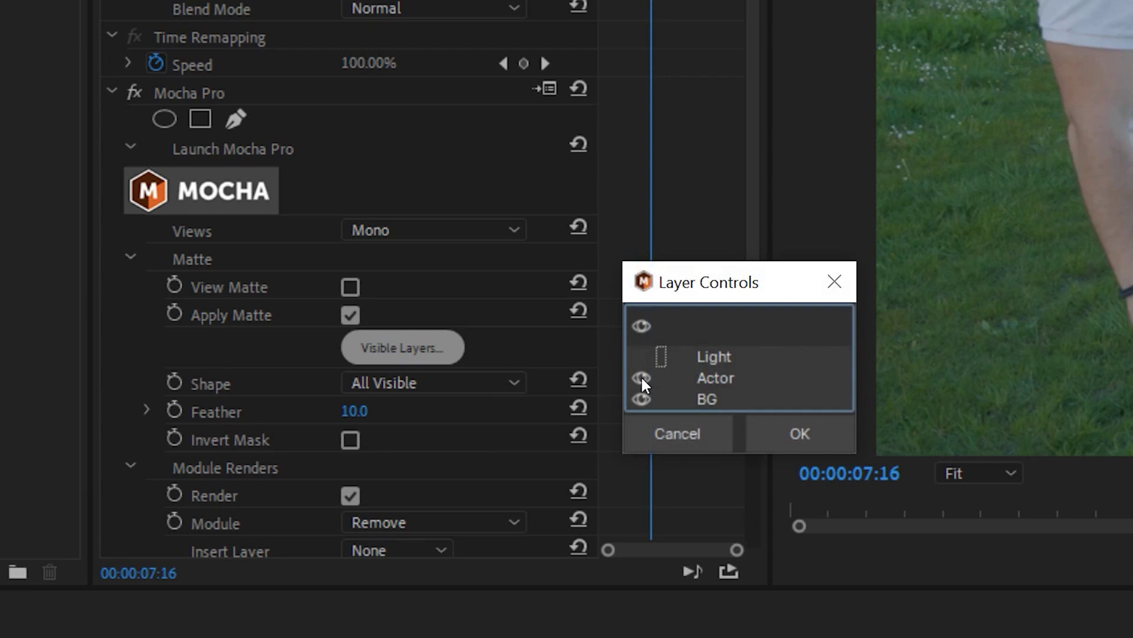
click(810, 437)
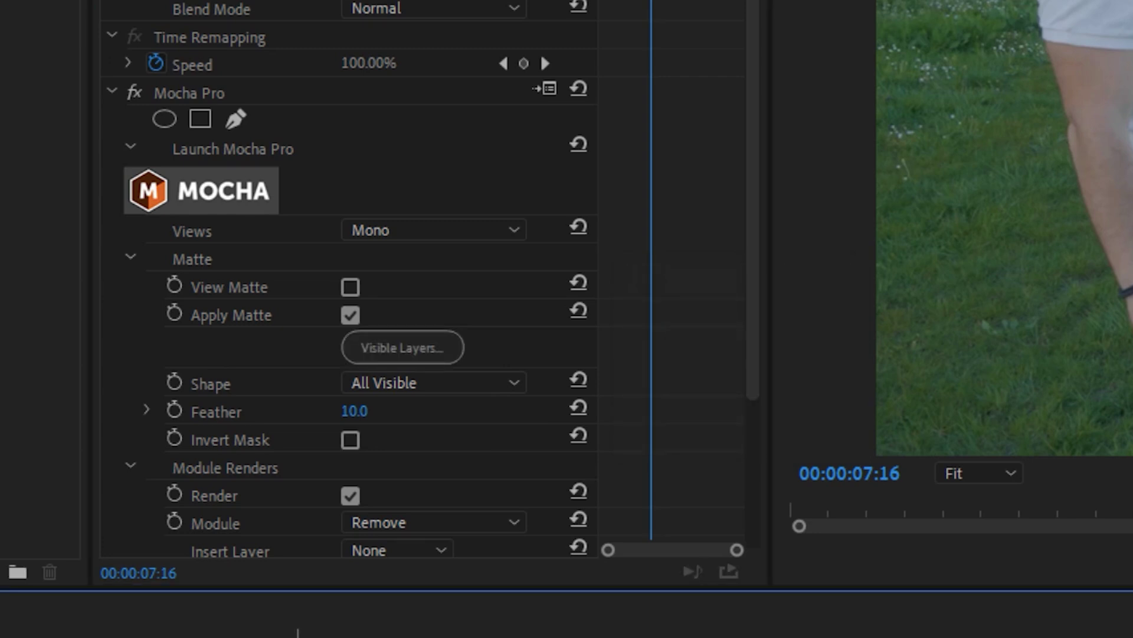
click(405, 352)
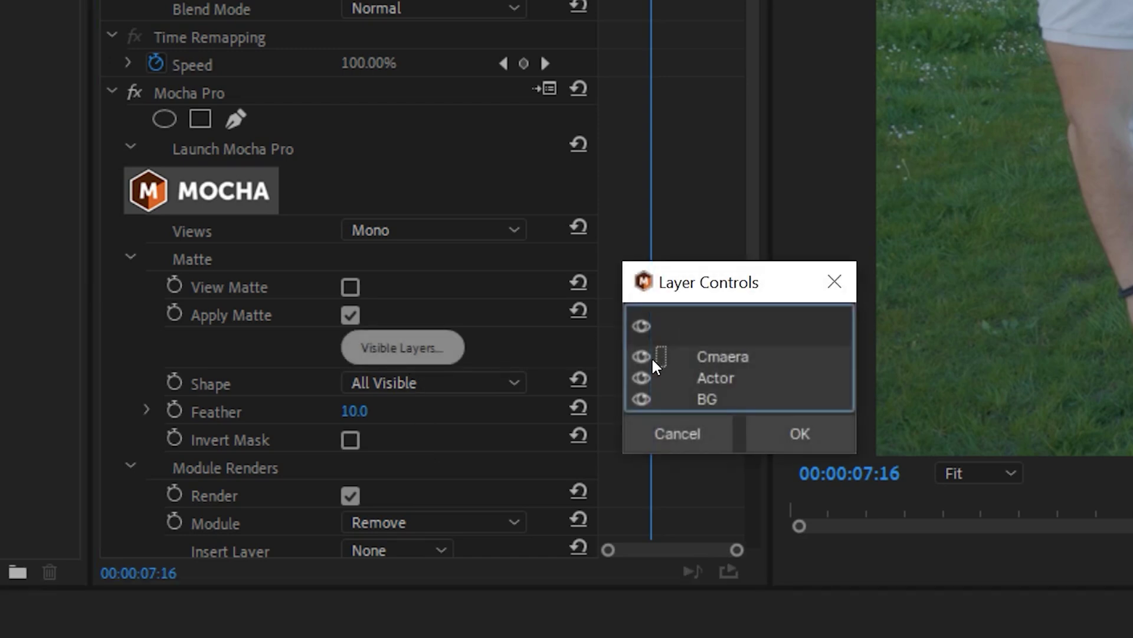
click(812, 445)
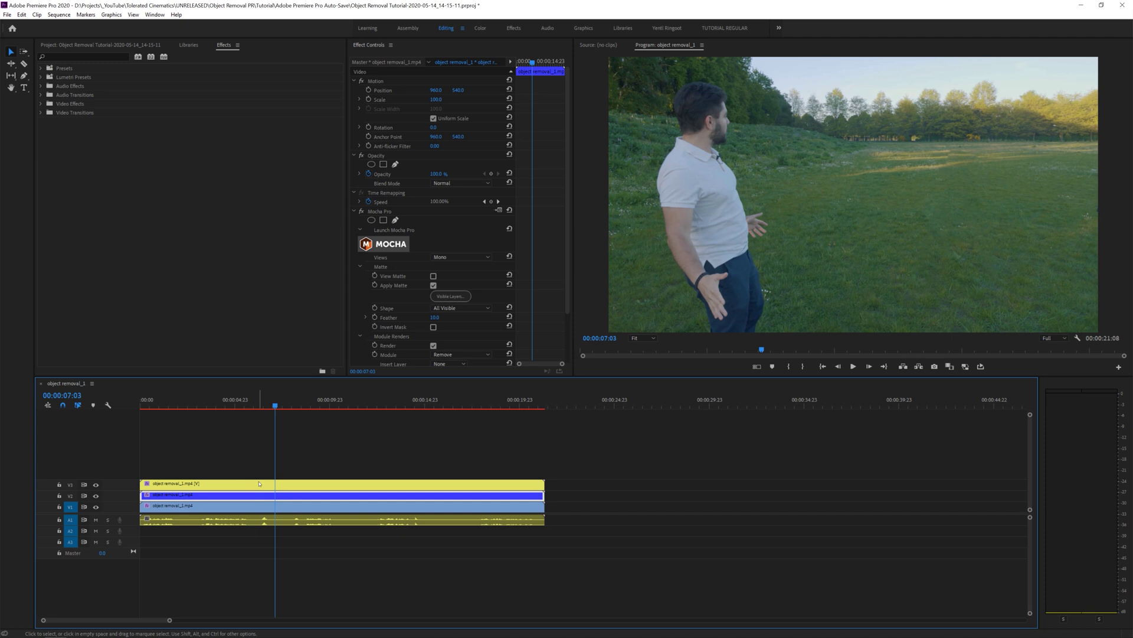
Step: Nest the yellow V3 clip and the blue V2 clip separately, keeping the default sequence names
click(259, 484)
right_click(247, 485)
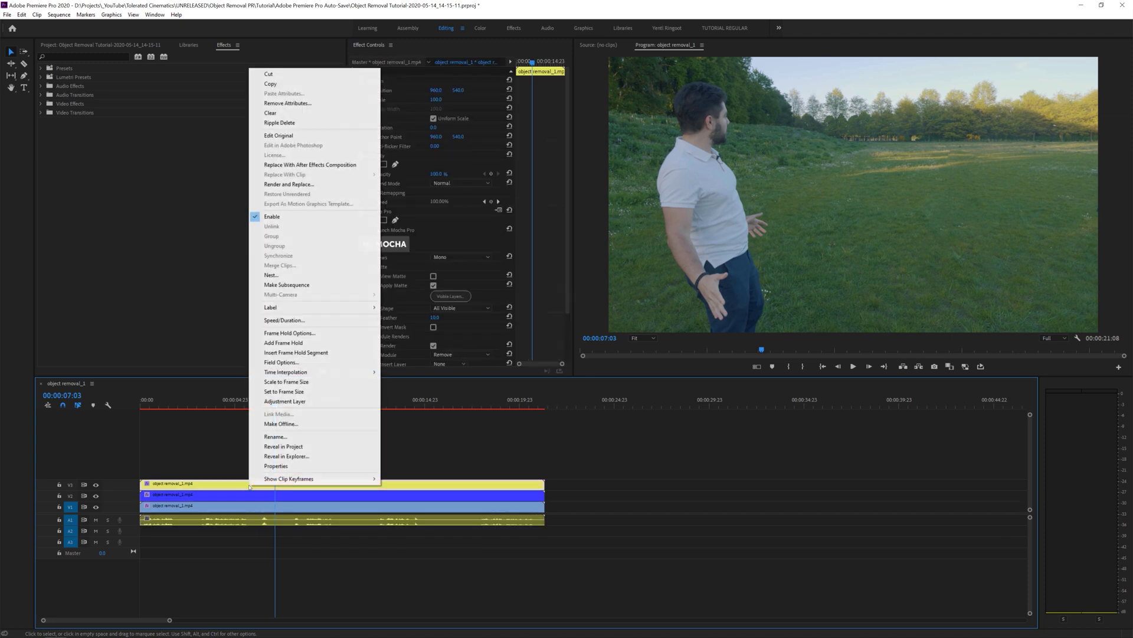
click(275, 275)
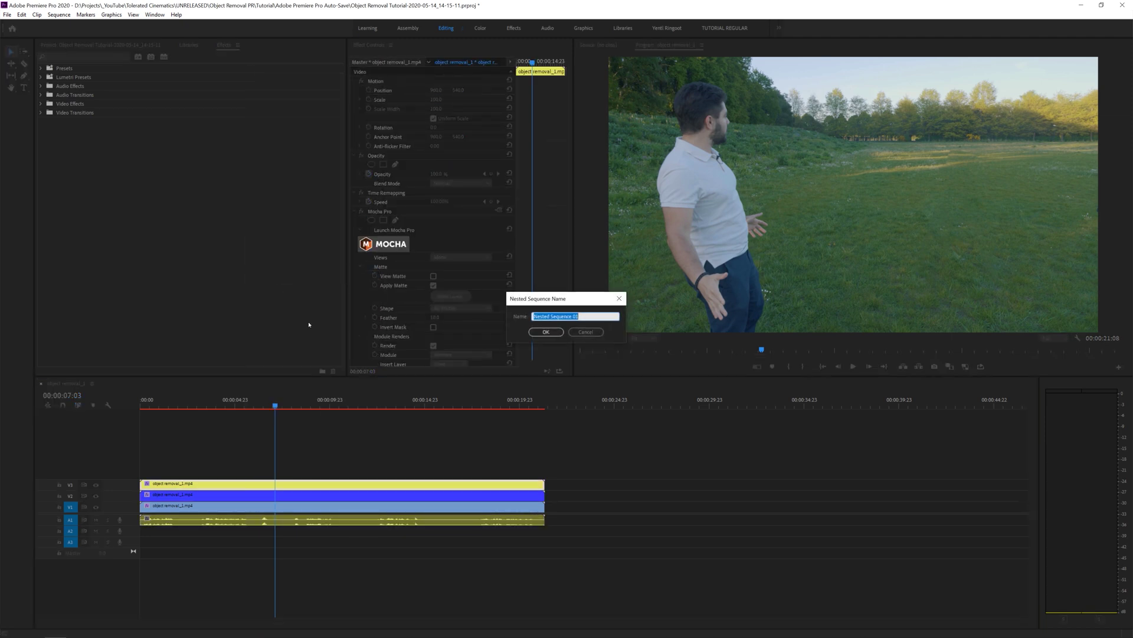
key(Return)
right_click(296, 496)
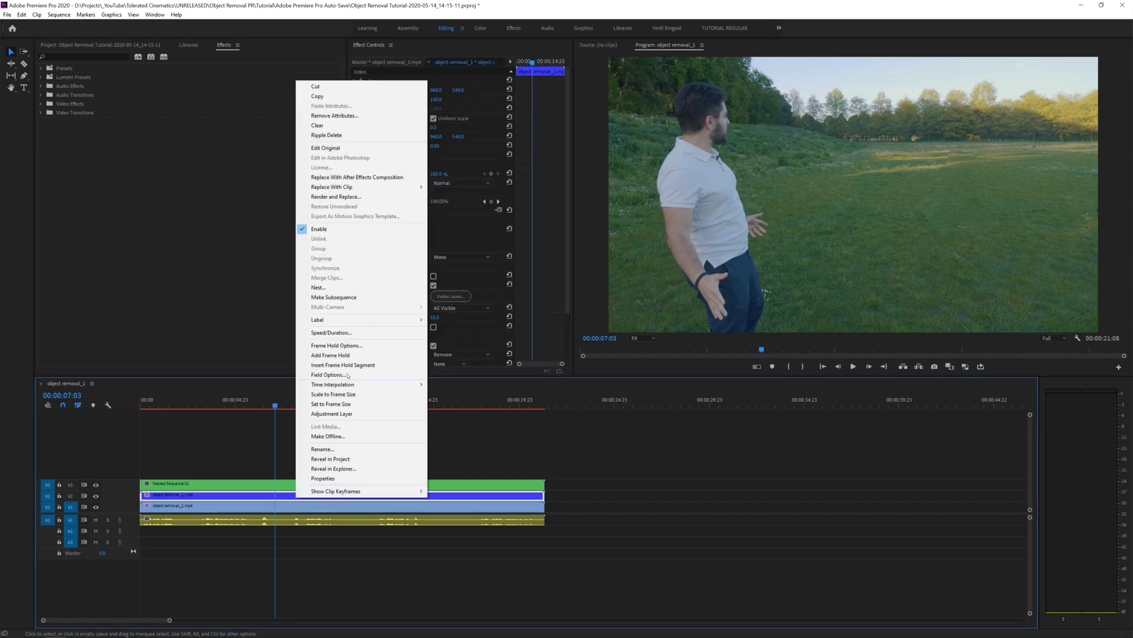
click(341, 287)
key(Return)
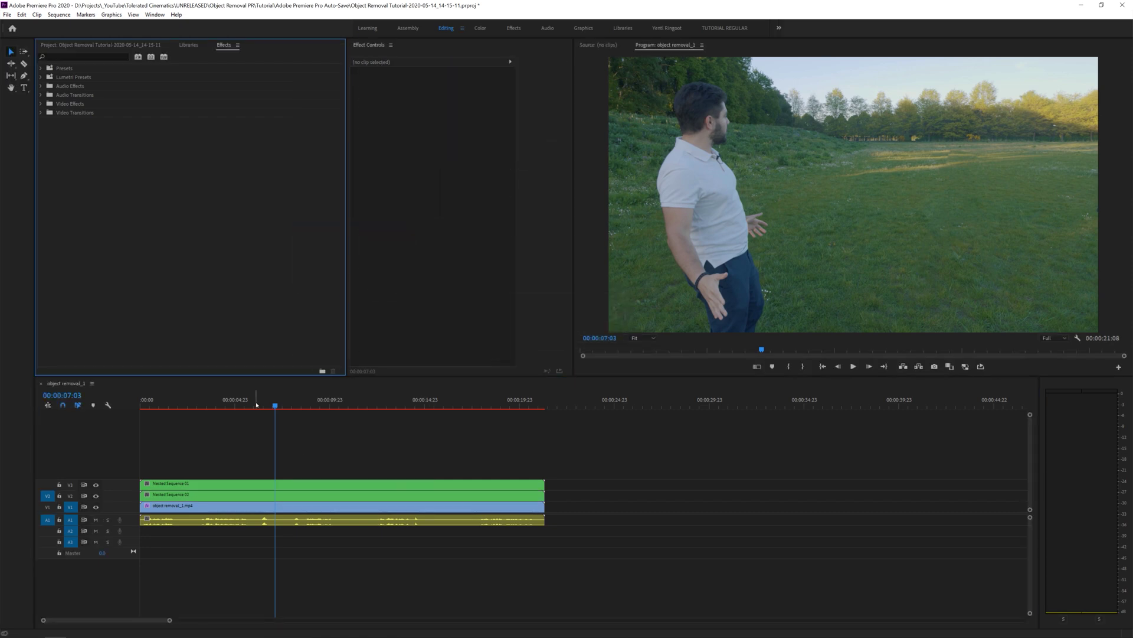
Step: Hide tracks V3 and V2 and trim the end of Nested Sequence 02 to 00:00:06:08
click(96, 487)
click(201, 506)
mouse_move(255, 401)
mouse_down()
mouse_move(230, 402)
mouse_move(262, 406)
mouse_up()
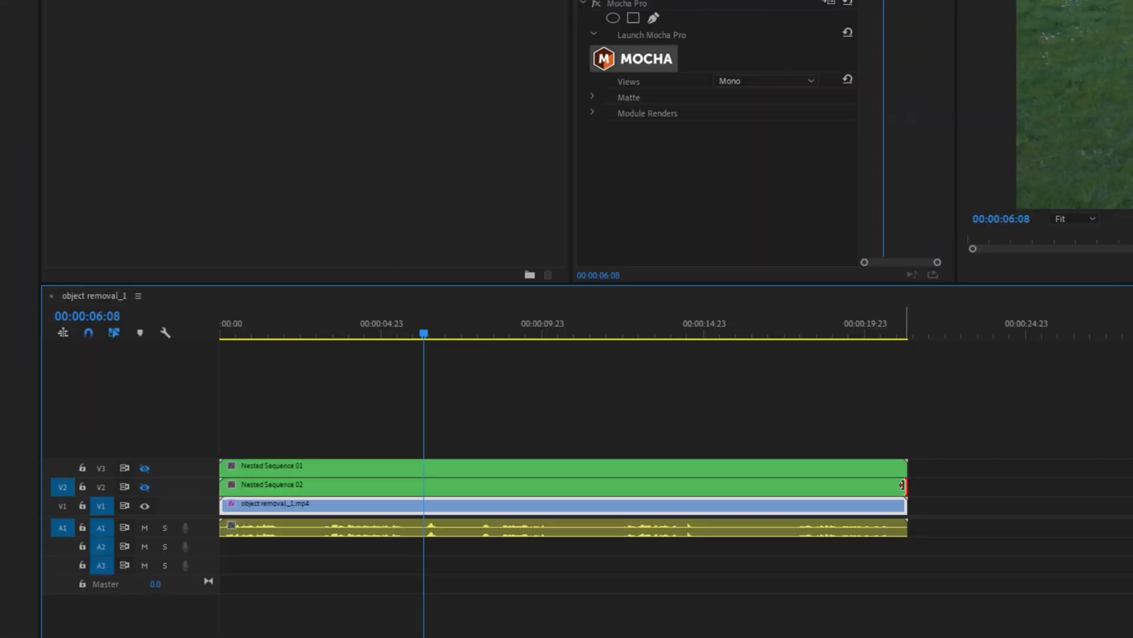
drag(901, 485, 429, 480)
Step: Trim the end of Nested Sequence 01 on V3 to 00:00:10:05 and play the edit from the start
drag(422, 331, 550, 356)
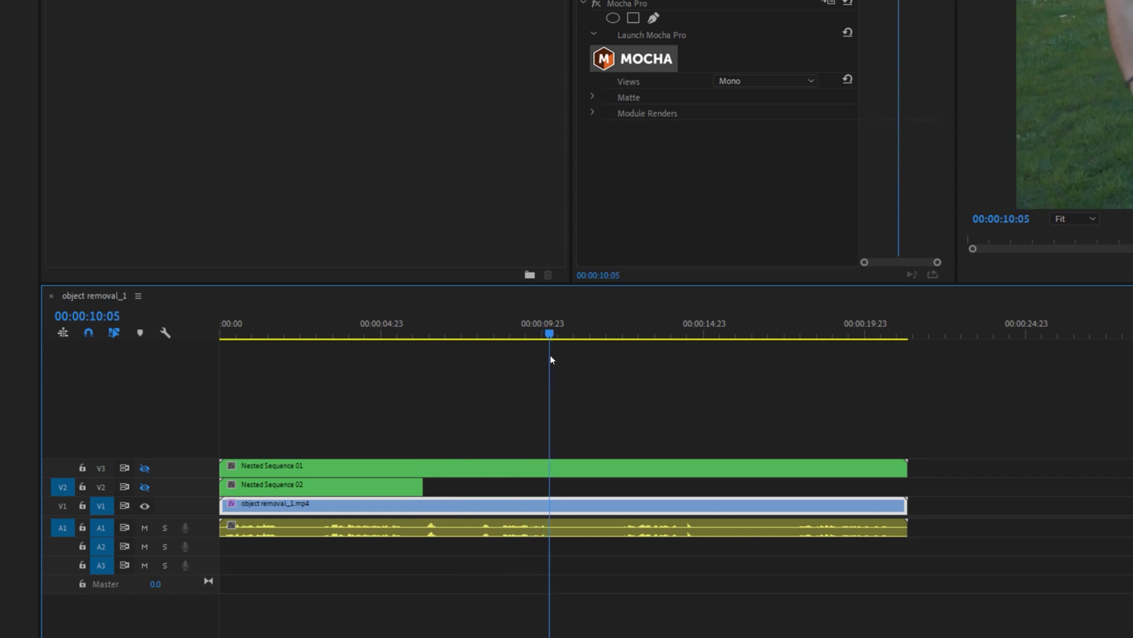
drag(912, 467, 547, 459)
drag(513, 338, 68, 336)
key(space)
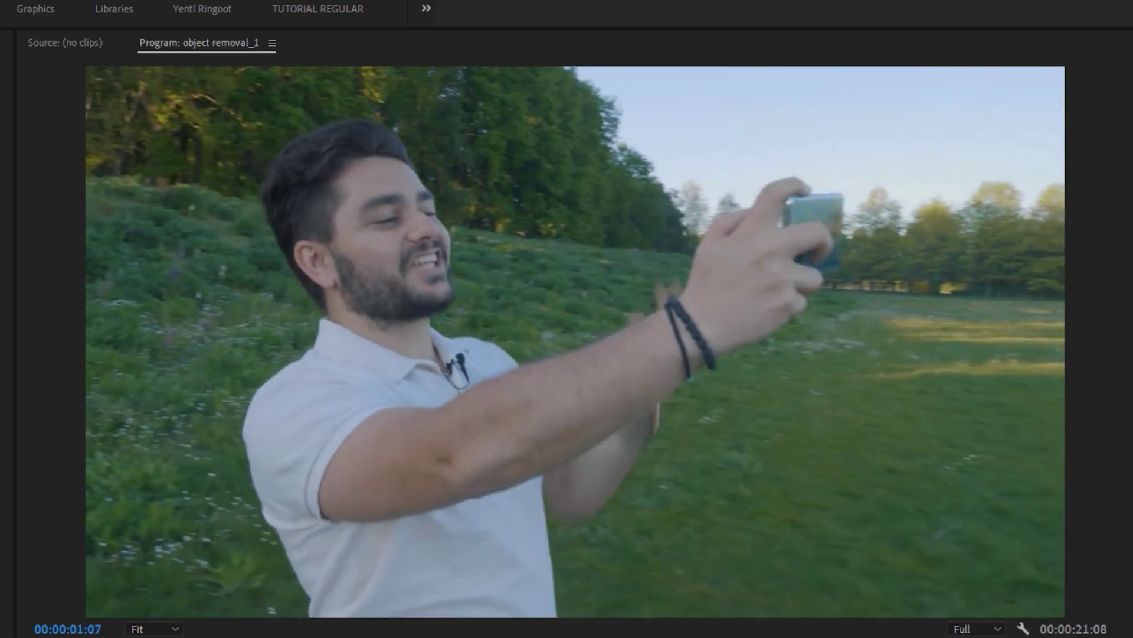